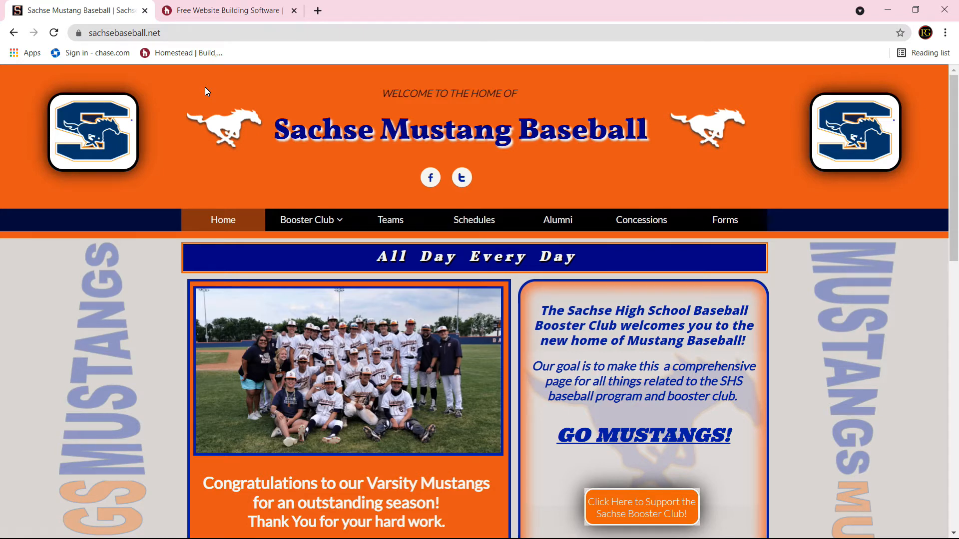
# Log in to the Homestead account with its saved user ID and password.
pyautogui.click(213, 12)
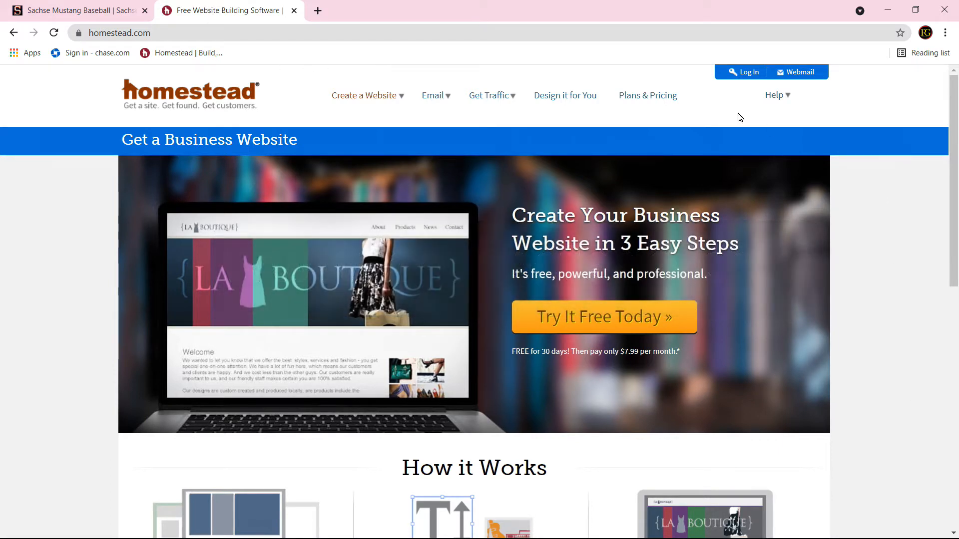
pyautogui.click(743, 72)
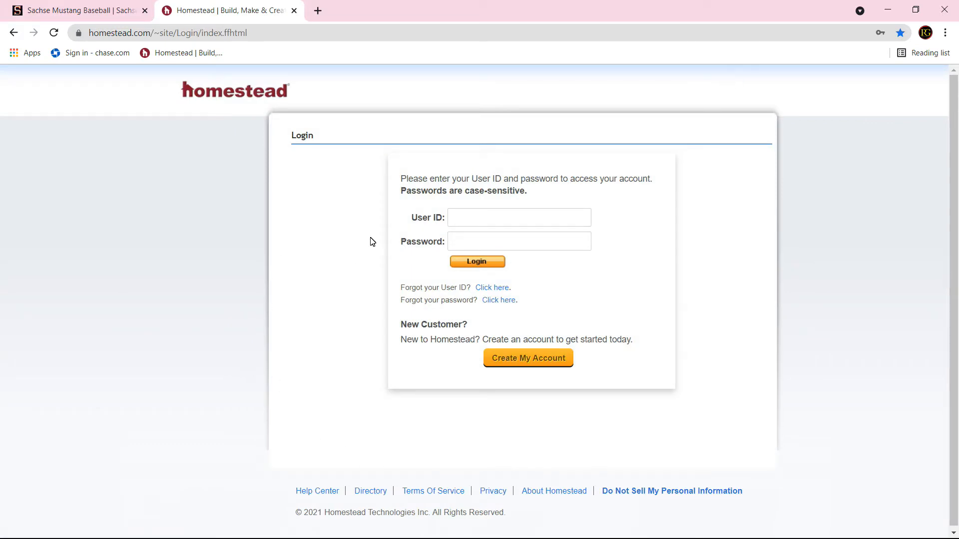
pyautogui.click(529, 218)
pyautogui.click(517, 243)
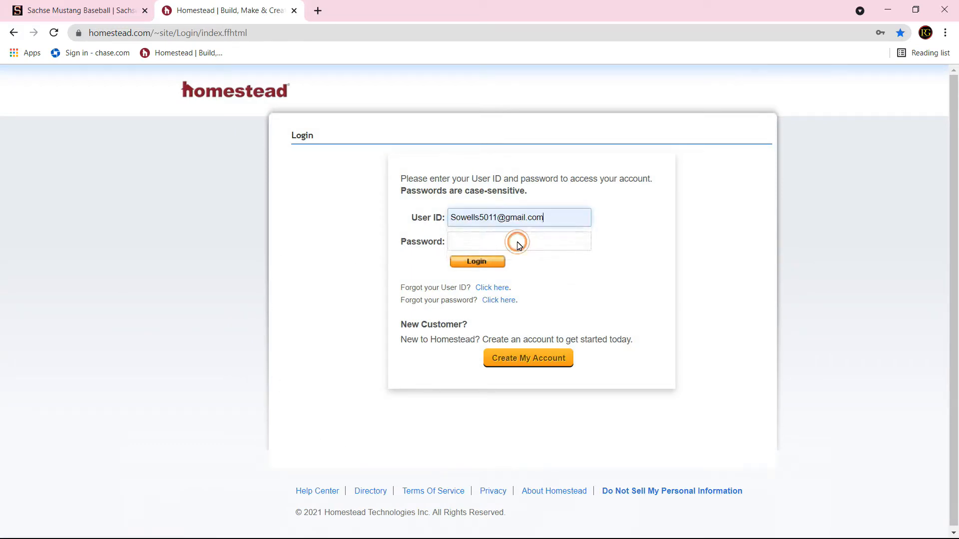
pyautogui.click(517, 245)
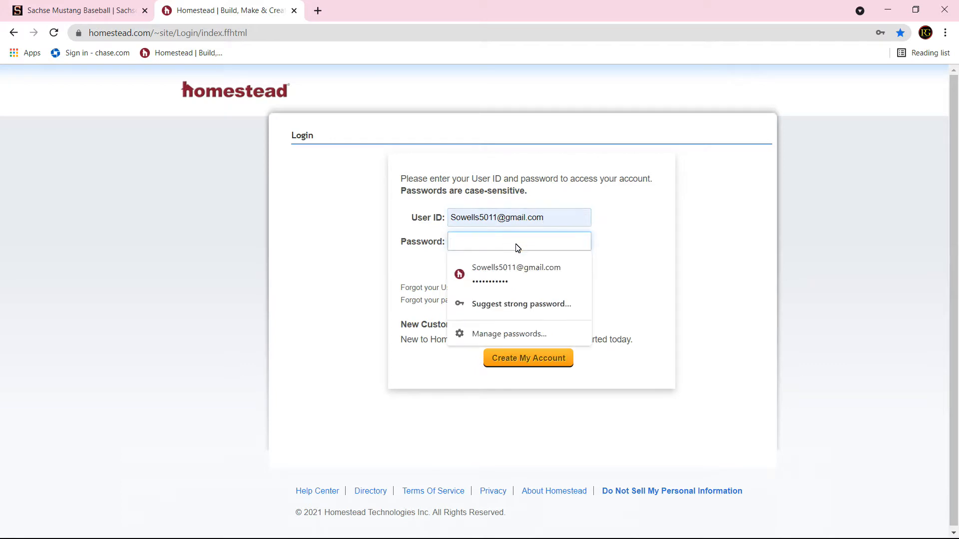
pyautogui.click(493, 272)
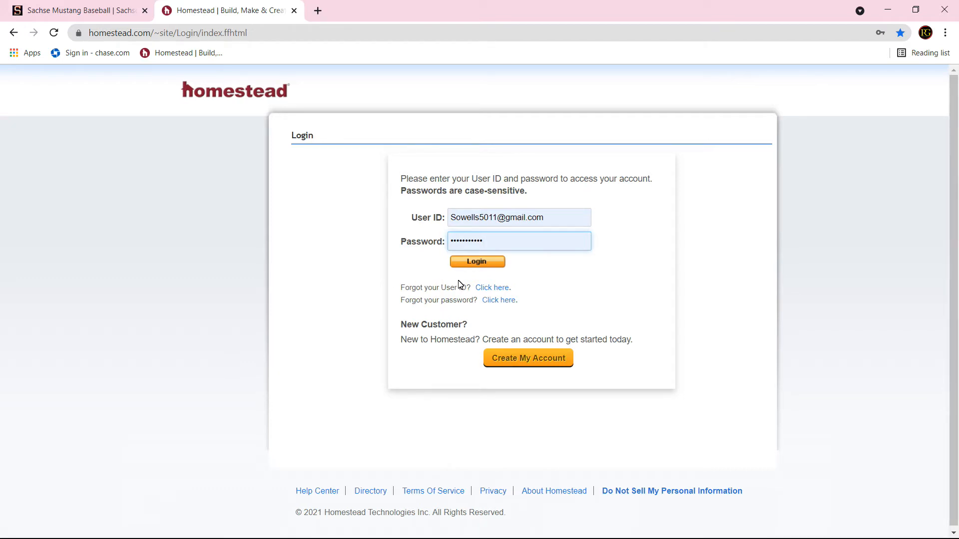
pyautogui.click(478, 262)
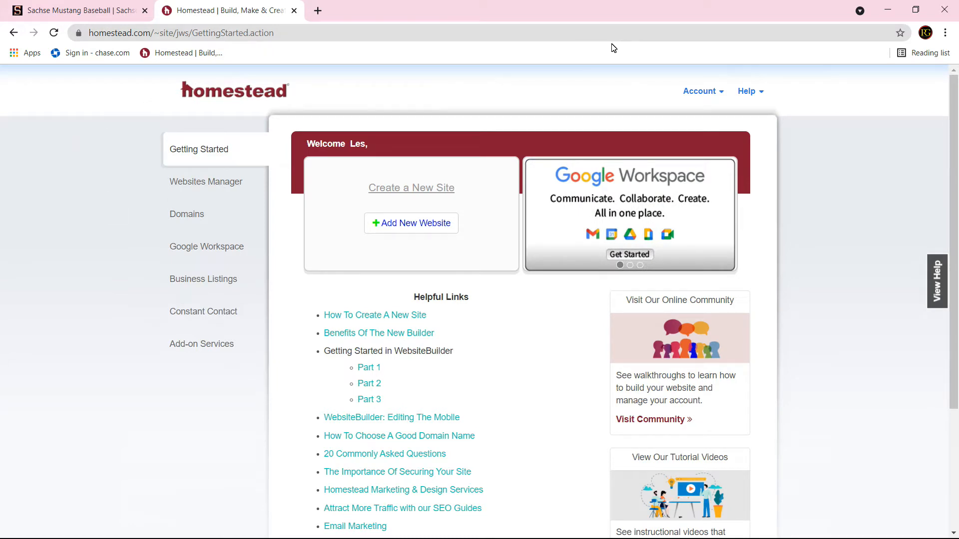
# Review the account's summary, contact and security information, and billing and payments pages.
pyautogui.click(722, 93)
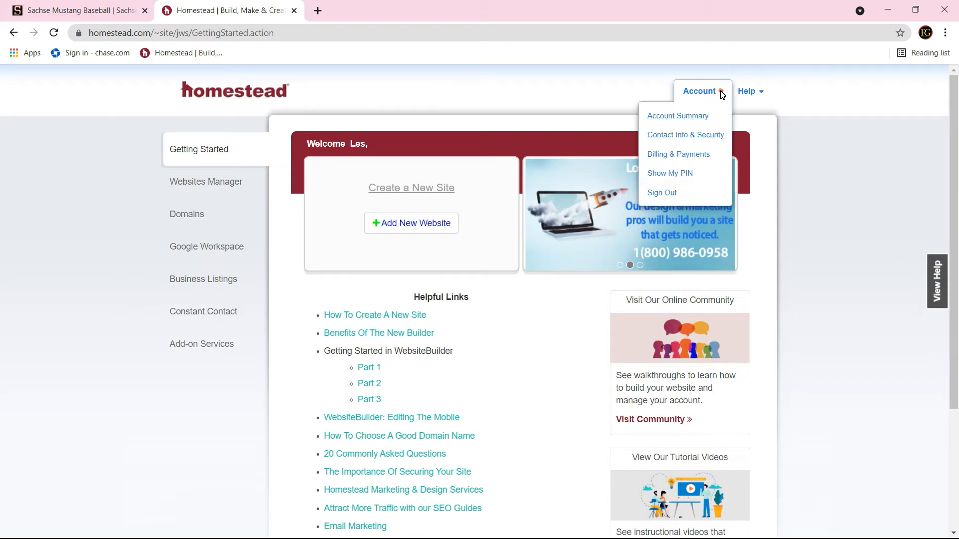
pyautogui.click(697, 116)
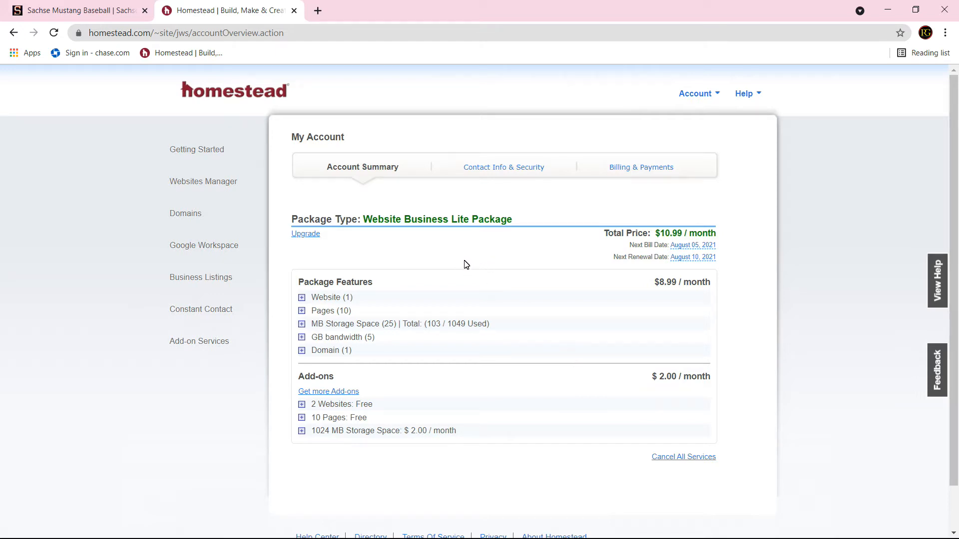
pyautogui.click(492, 170)
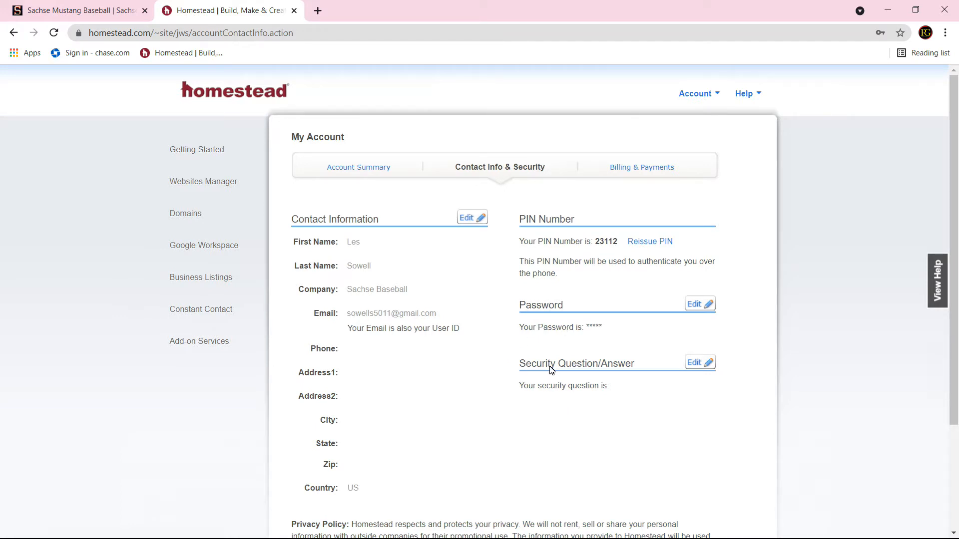
pyautogui.click(656, 168)
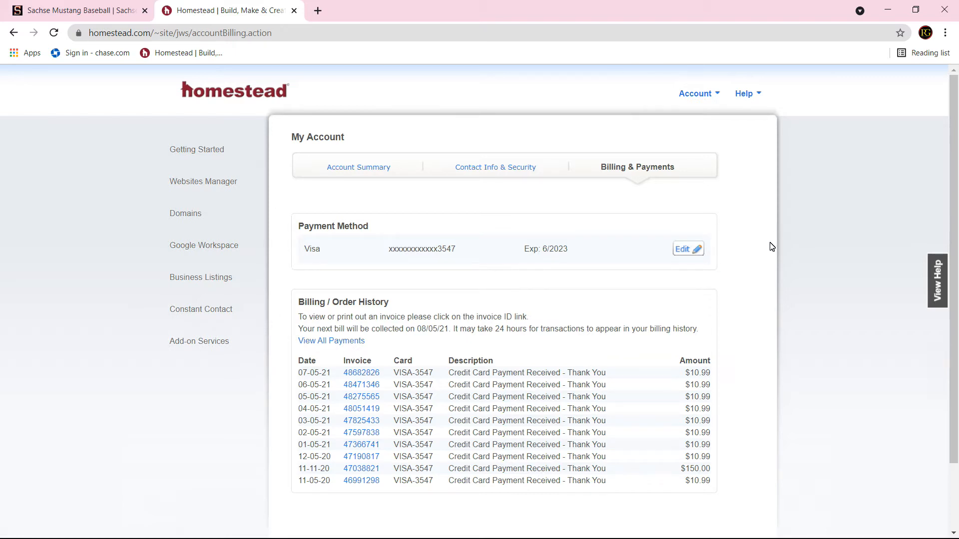
# Open the Homestead Community help site and look through the form for creating a new post.
pyautogui.click(758, 95)
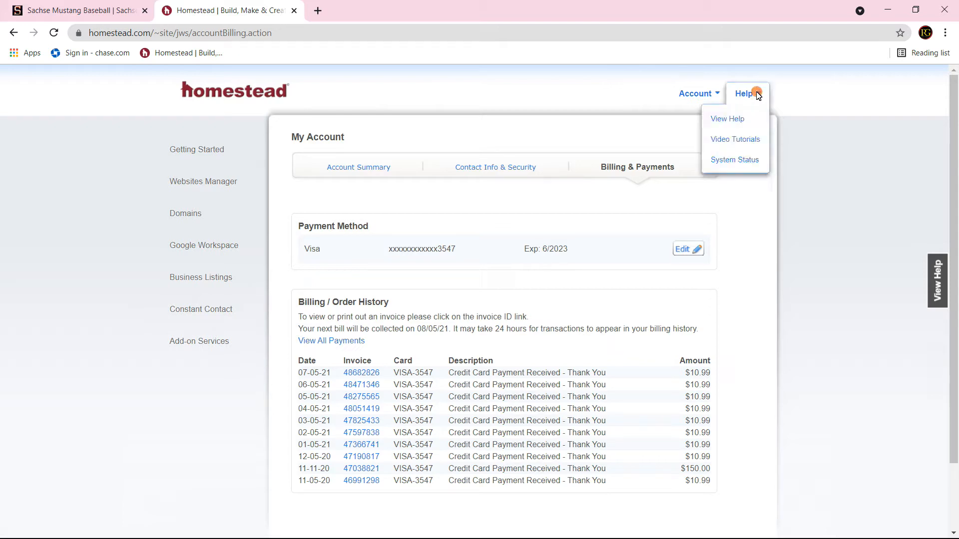
pyautogui.click(739, 123)
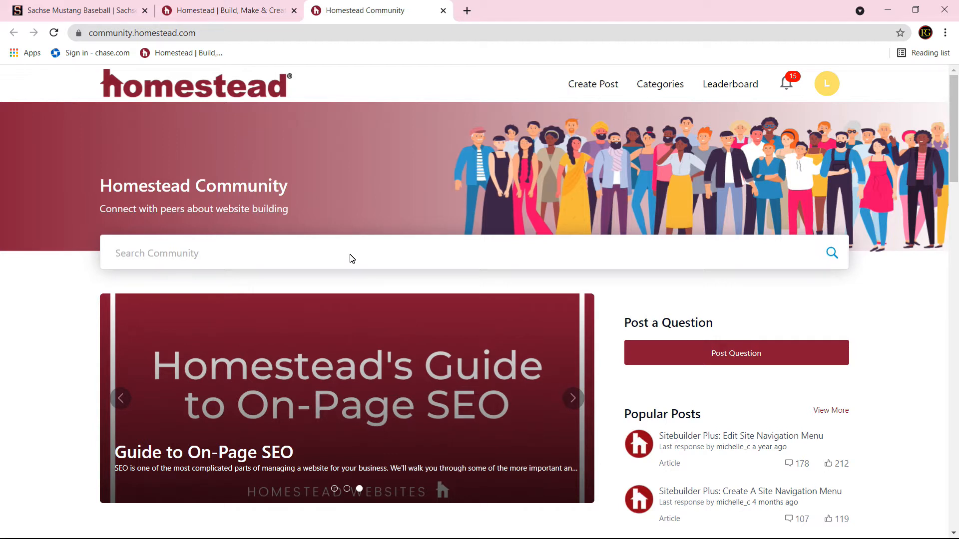
pyautogui.click(586, 86)
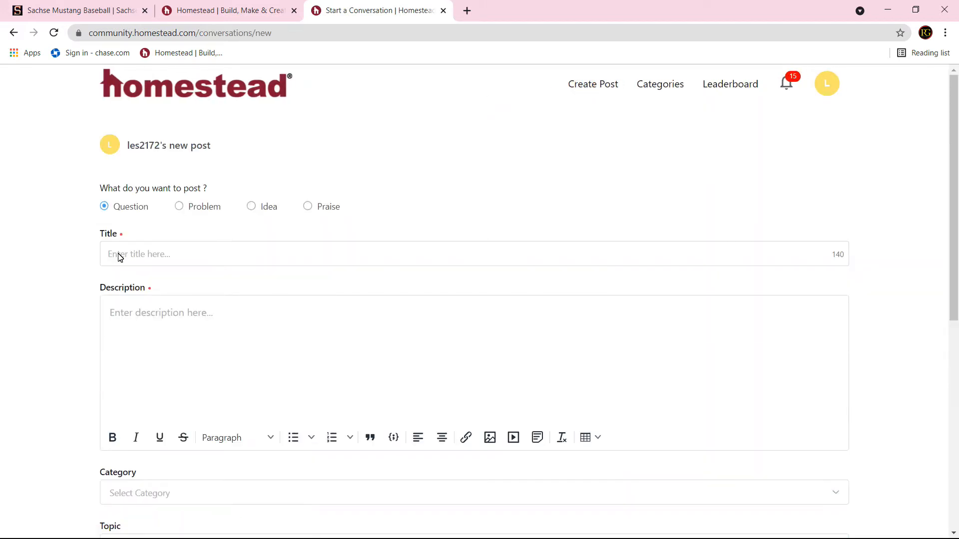
pyautogui.scroll(-3, 153, 336)
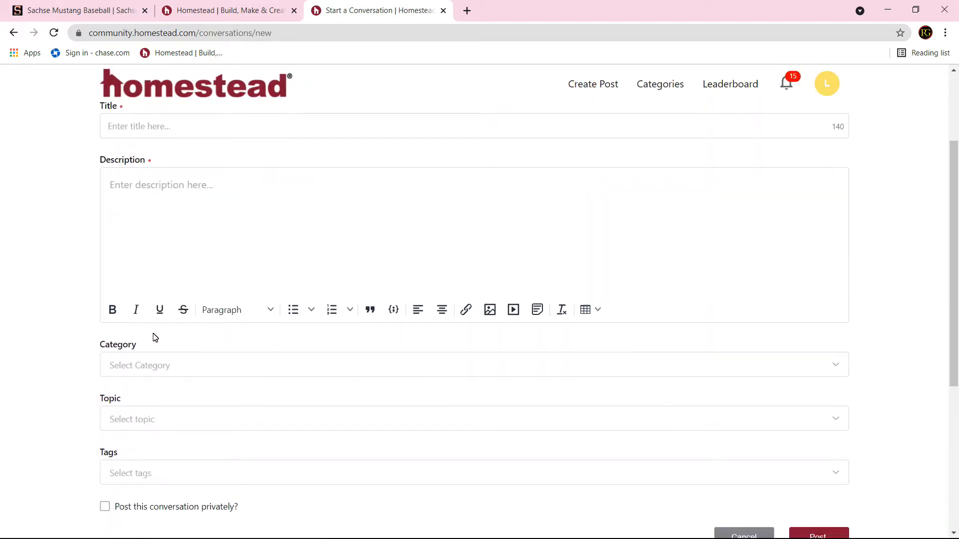
pyautogui.scroll(-3, 153, 336)
# Set the new post's category to Products and its topic to Websitebuilder, and close the community page without posting.
pyautogui.click(150, 245)
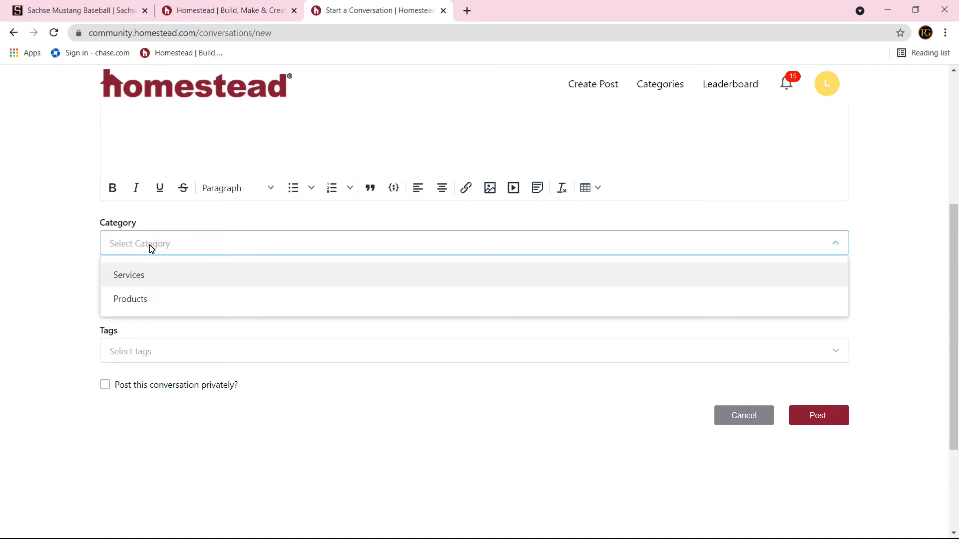
pyautogui.click(133, 305)
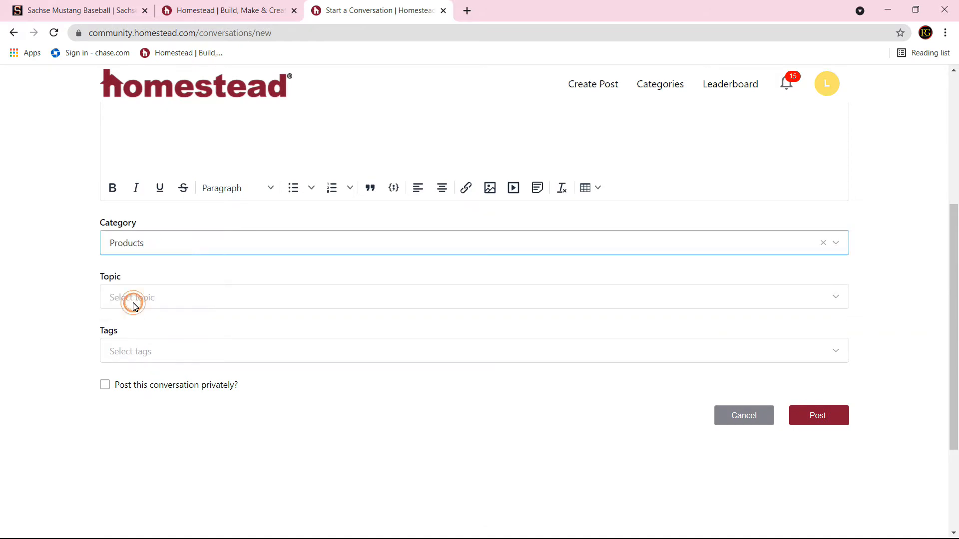
pyautogui.click(139, 303)
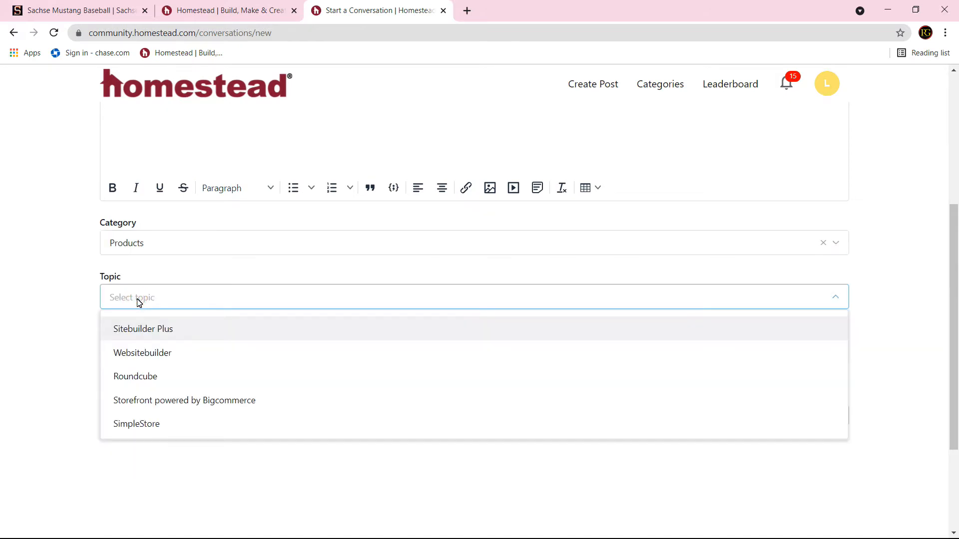
pyautogui.click(144, 355)
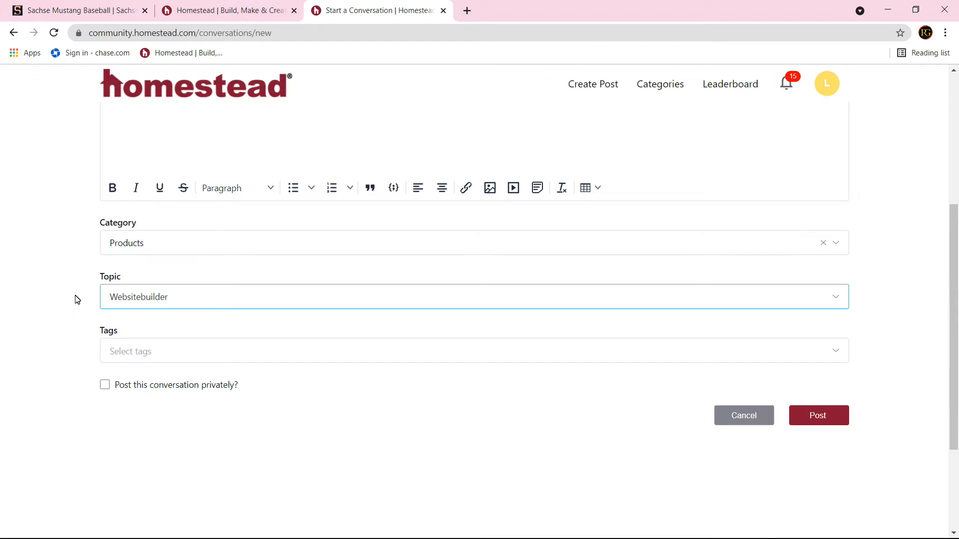
pyautogui.click(141, 299)
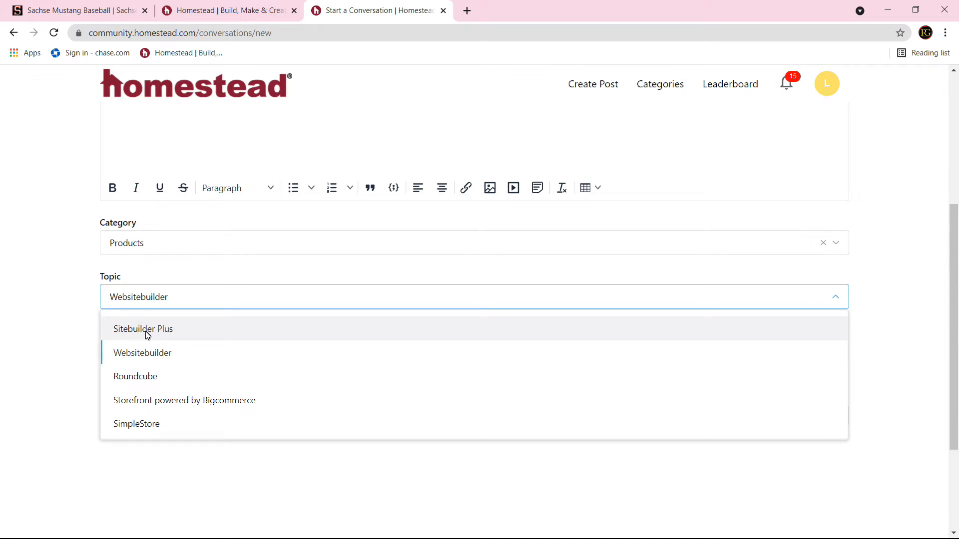
pyautogui.click(80, 302)
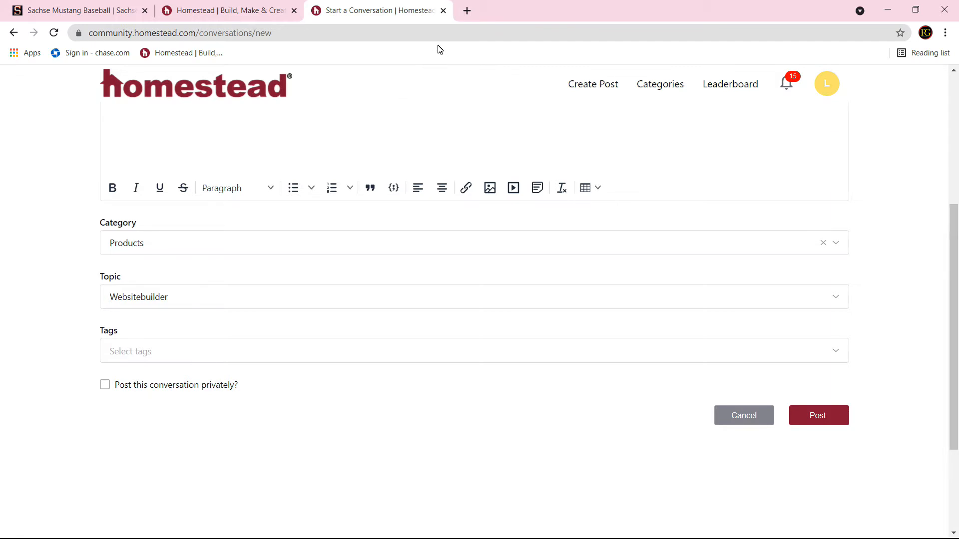
pyautogui.scroll(5, 475, 103)
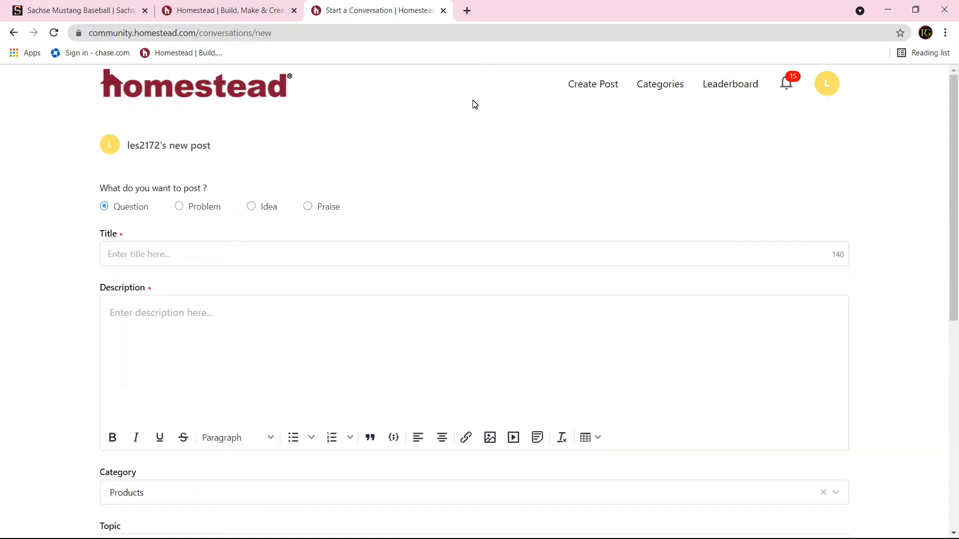
pyautogui.click(444, 10)
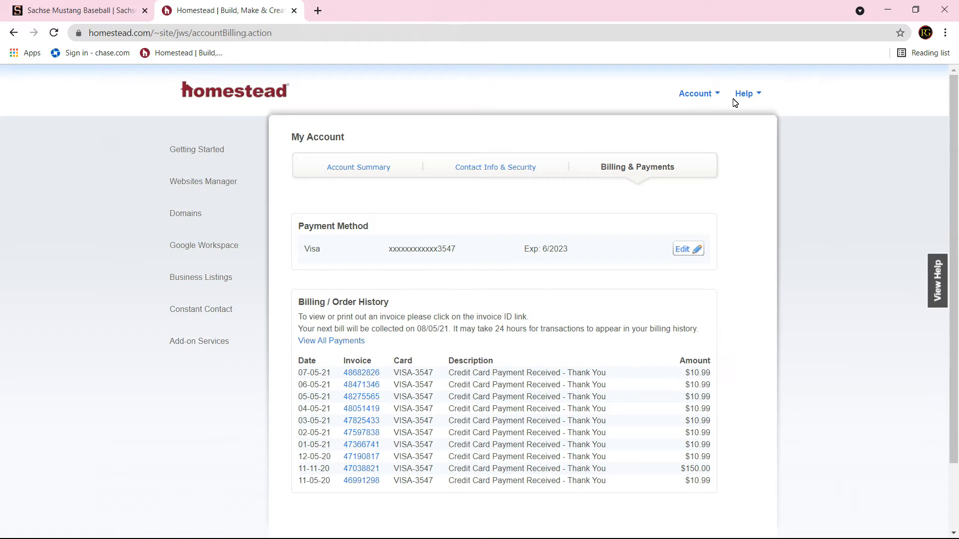
# Browse the Getting Started and Website Builder topics in Homestead's video tutorials, and close the tutorials page.
pyautogui.click(747, 98)
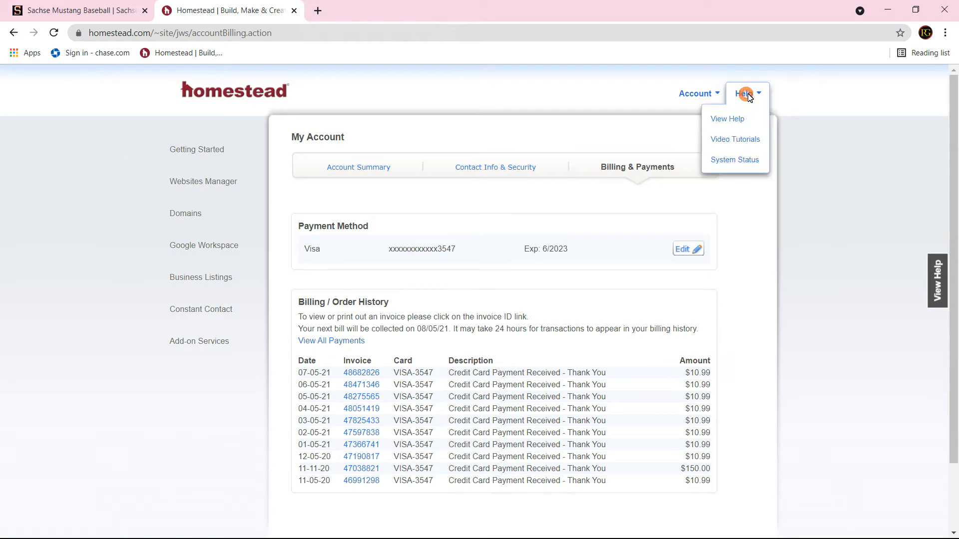
pyautogui.click(741, 143)
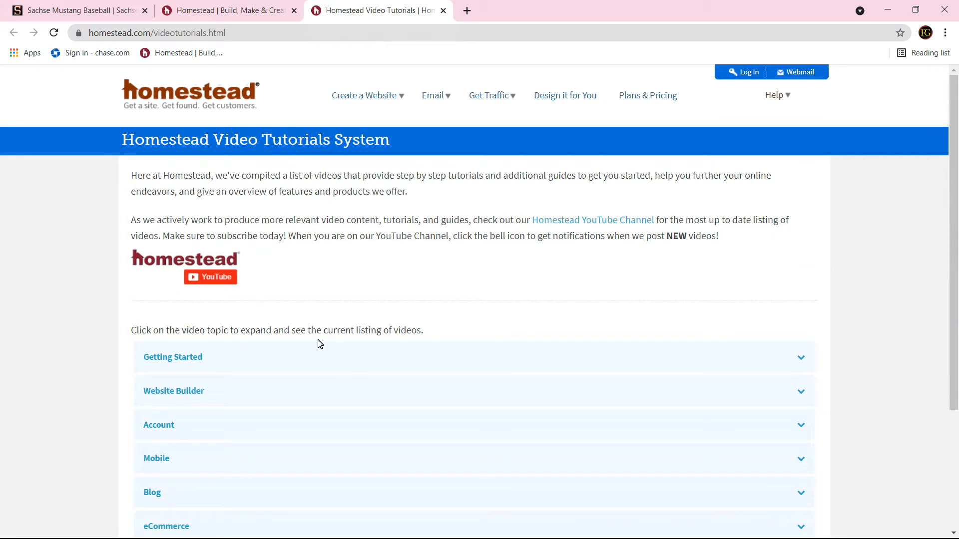
pyautogui.scroll(-3, 227, 350)
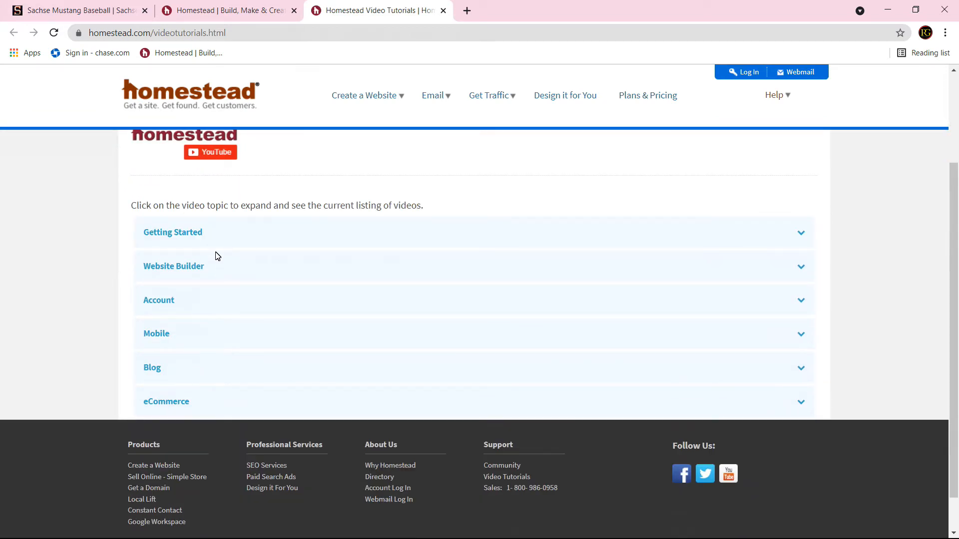
pyautogui.click(802, 233)
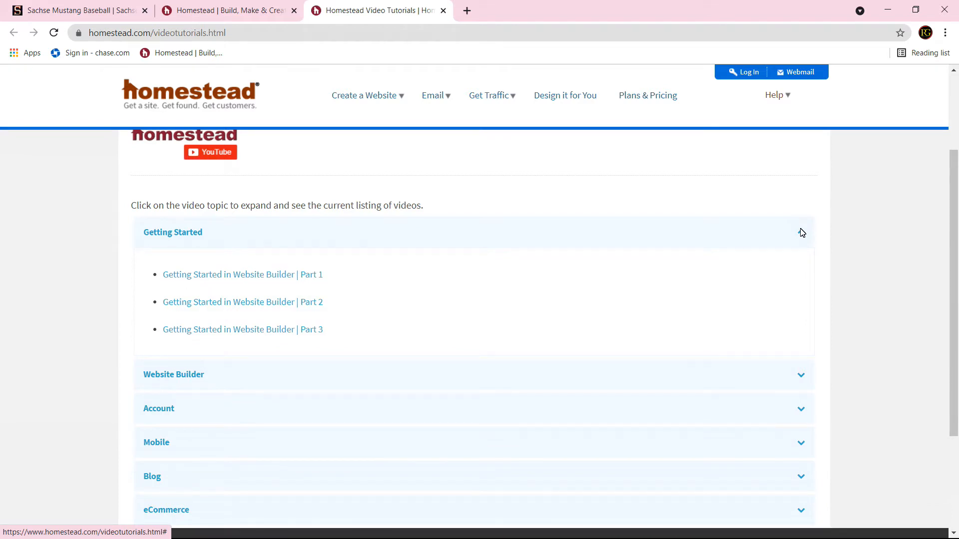
pyautogui.click(801, 376)
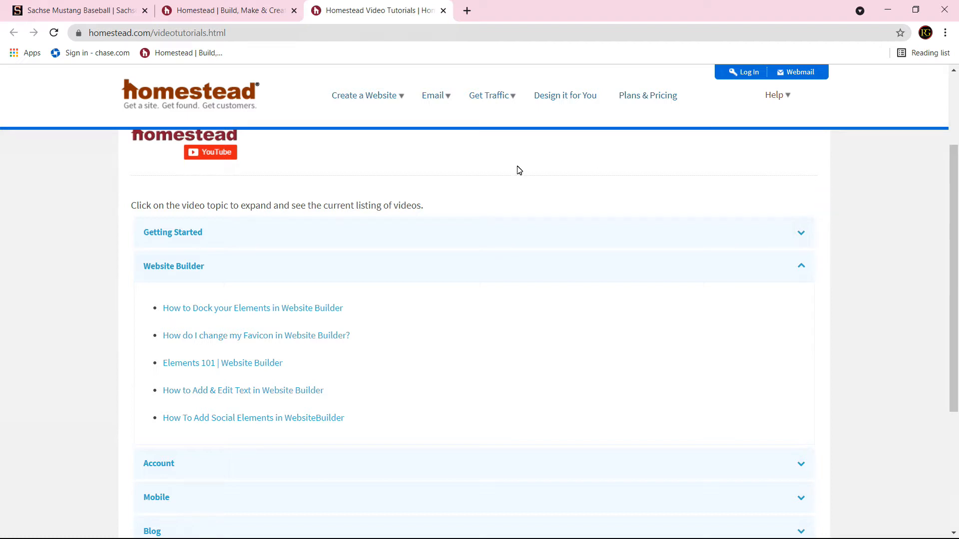
pyautogui.scroll(3, 474, 182)
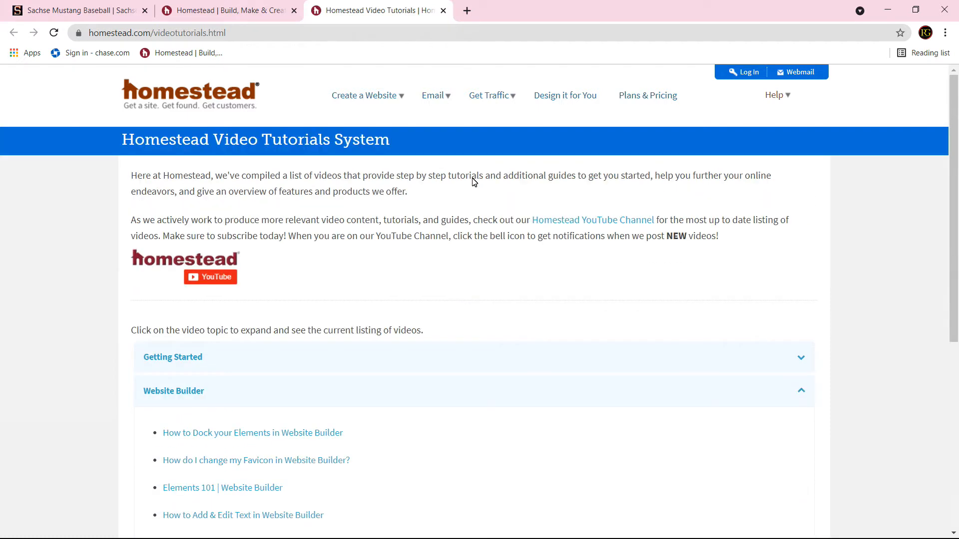
pyautogui.click(789, 98)
pyautogui.click(442, 11)
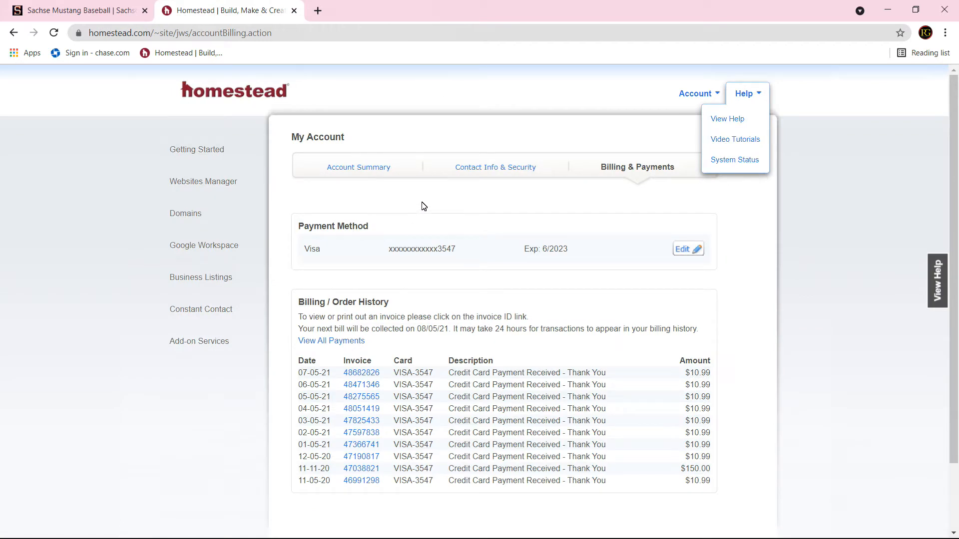
# Visit the Getting Started page and the Domain Center, examine sachsebaseball.net's site association form, and cancel it.
pyautogui.click(103, 142)
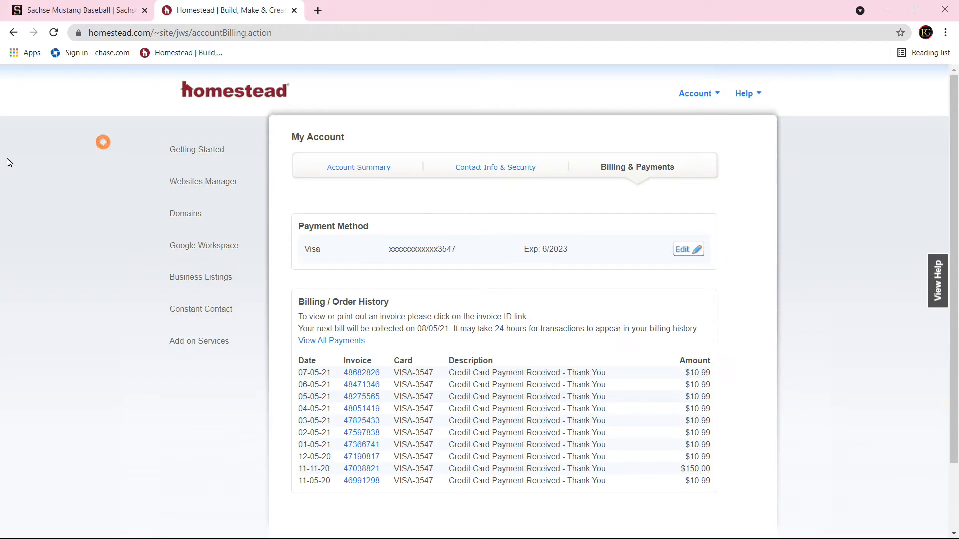
pyautogui.click(186, 150)
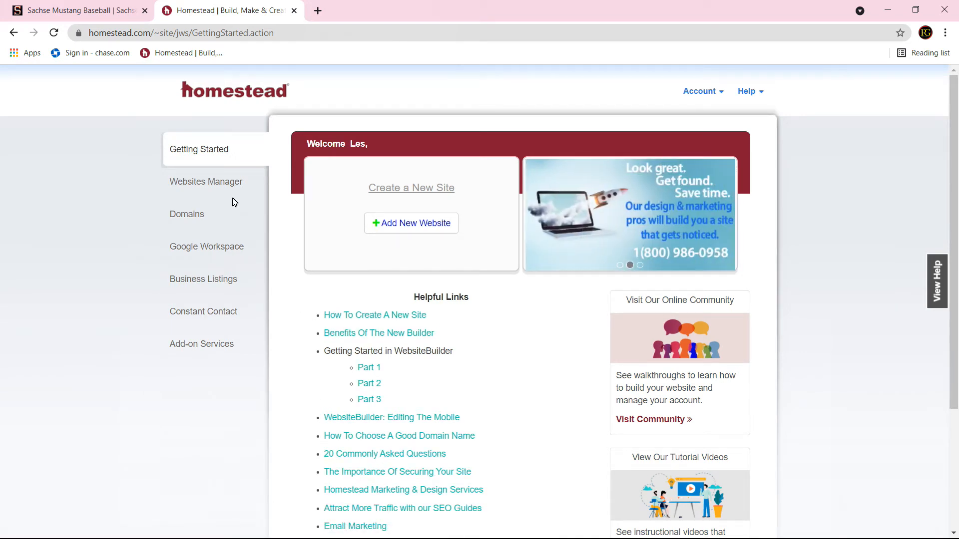
pyautogui.click(184, 217)
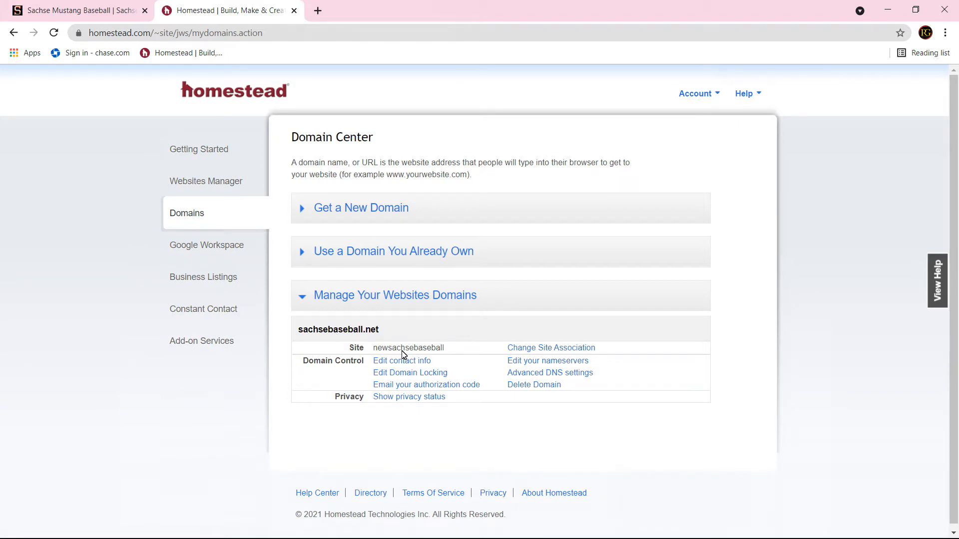
pyautogui.click(528, 351)
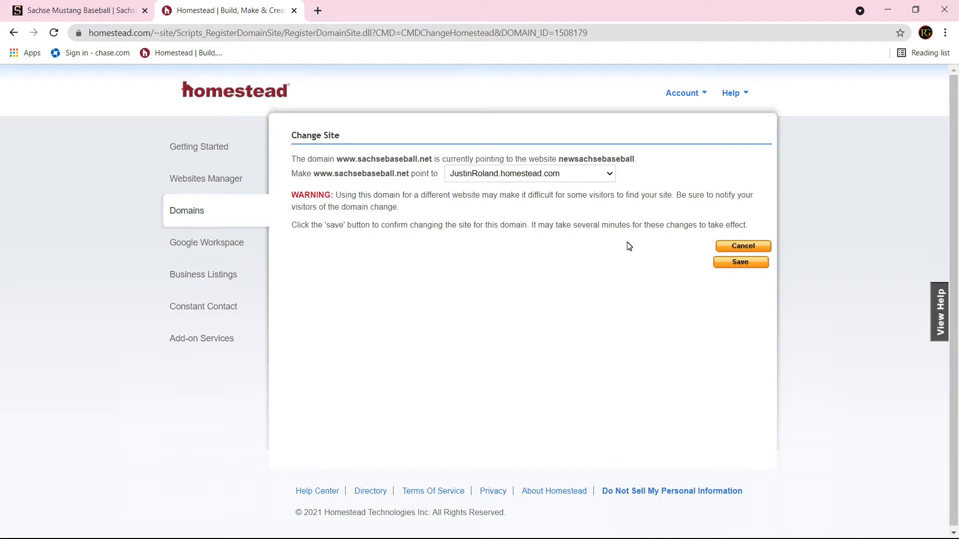
pyautogui.click(730, 246)
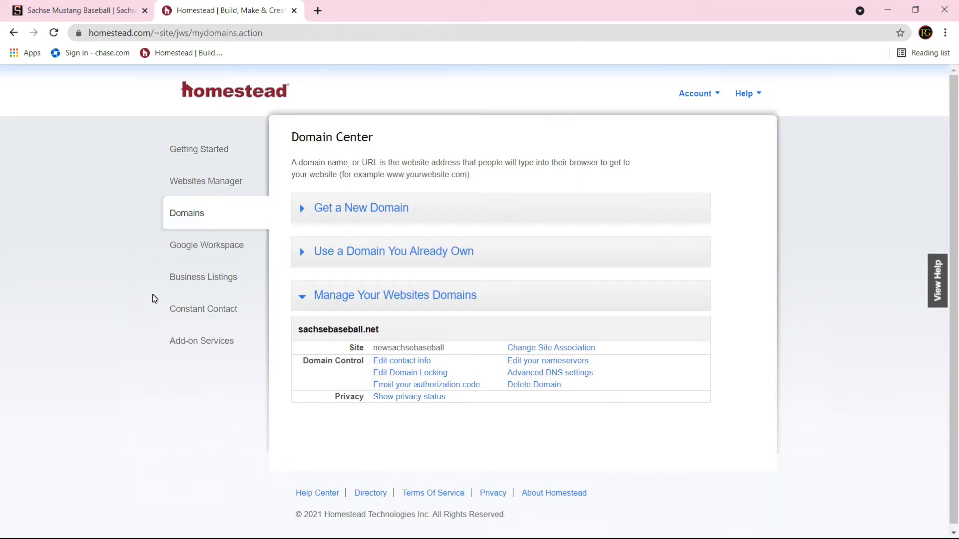
# Open the Add-on Services section to view the Get More Customers overview.
pyautogui.click(203, 342)
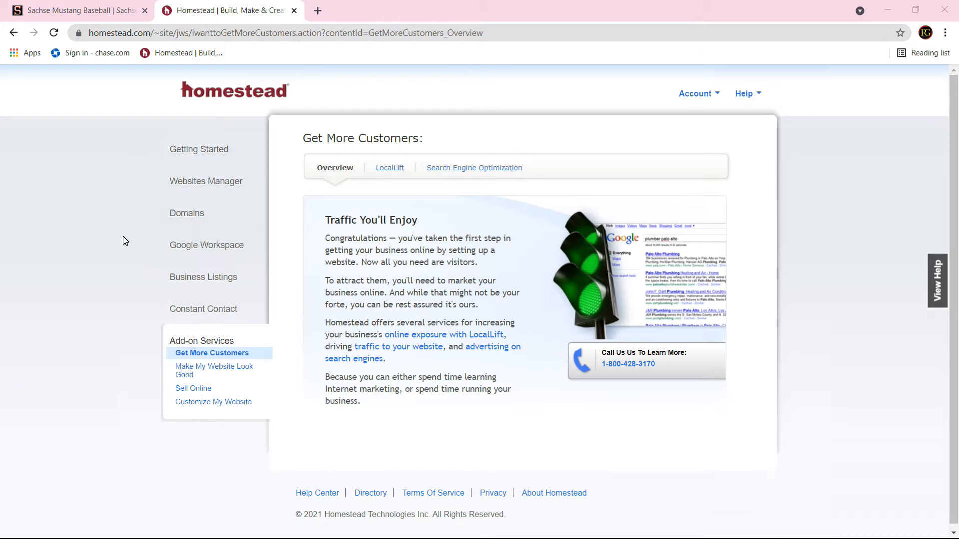
pyautogui.click(213, 184)
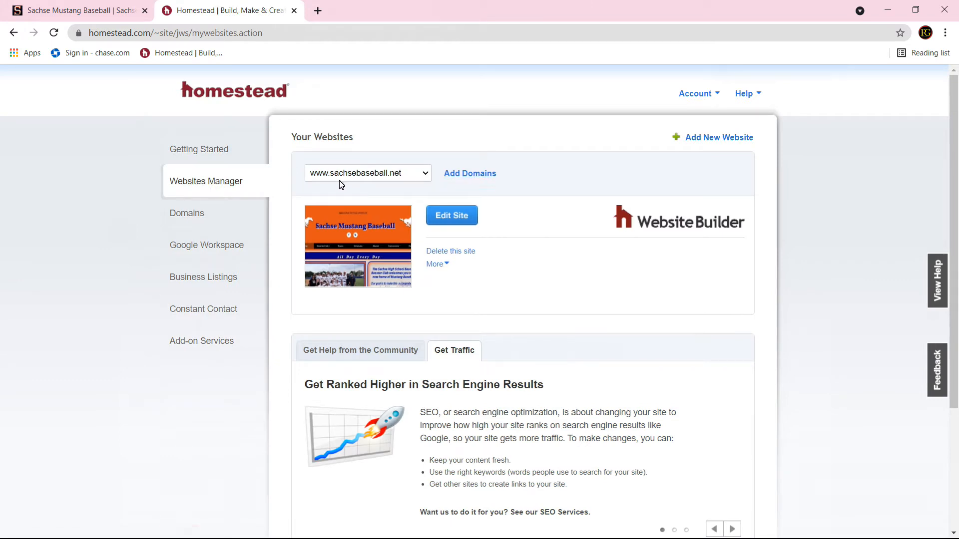
pyautogui.click(426, 175)
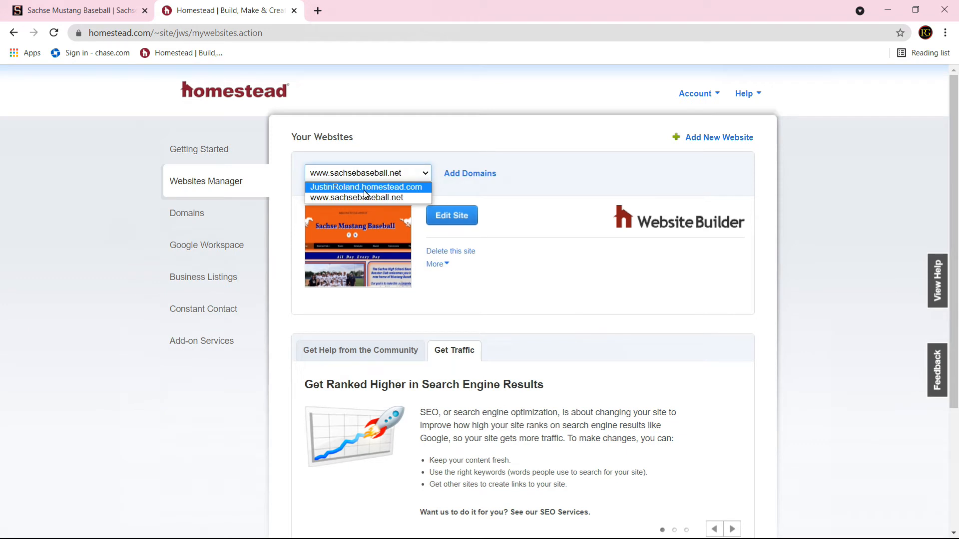
pyautogui.click(391, 188)
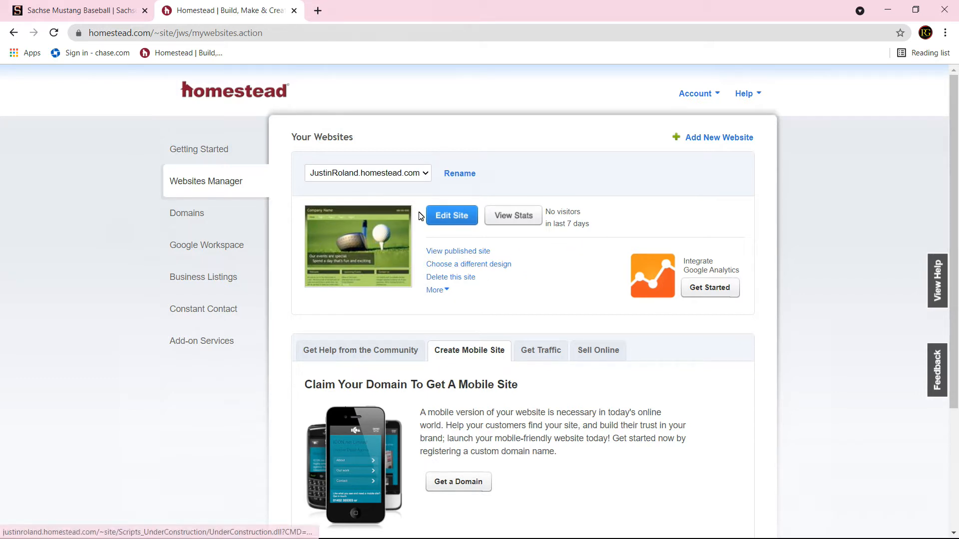
pyautogui.click(427, 180)
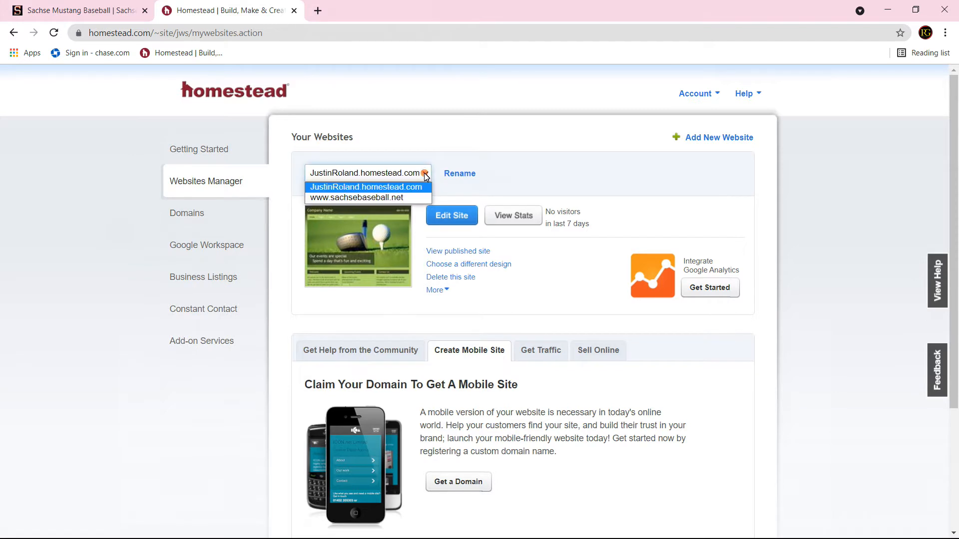
pyautogui.click(418, 199)
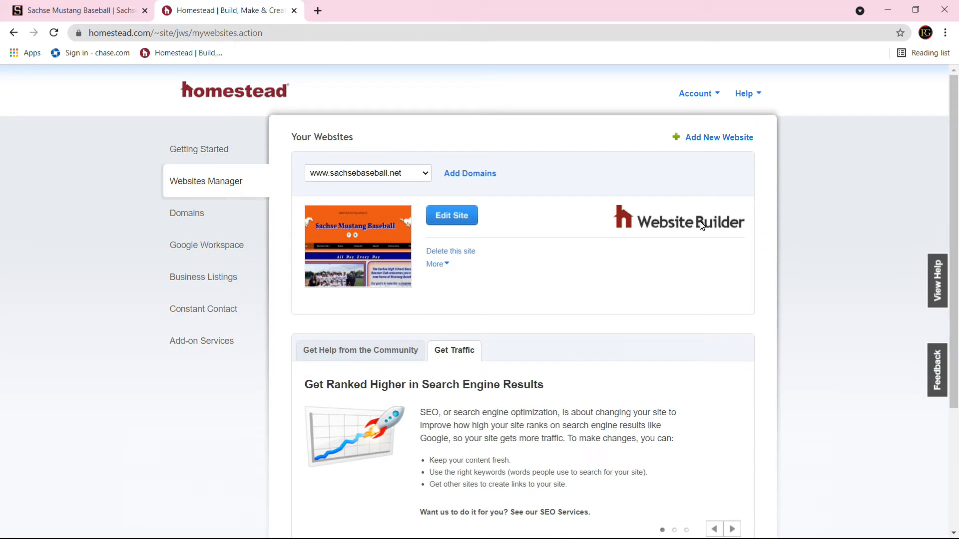
pyautogui.click(450, 221)
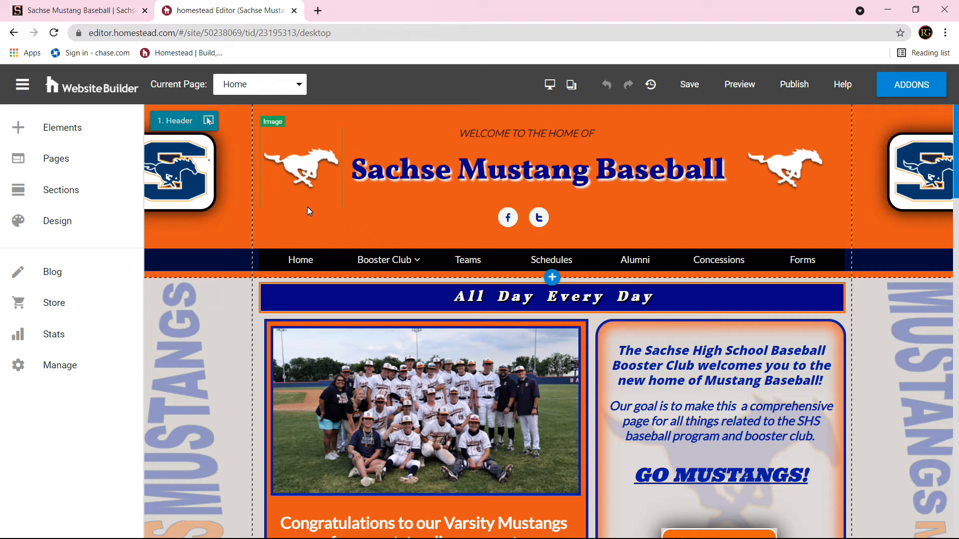
# Reload the live sachsebaseball.net home page, examine it down to the Tweets section, and return to the site editor.
pyautogui.click(84, 14)
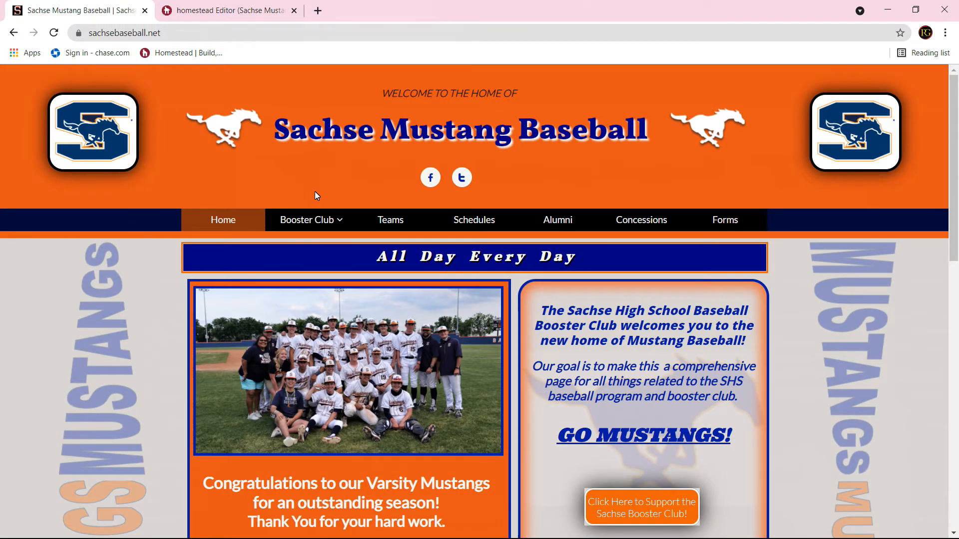
pyautogui.scroll(-1, 314, 191)
pyautogui.scroll(-10, 343, 280)
pyautogui.scroll(12, 343, 282)
pyautogui.click(54, 32)
pyautogui.scroll(-6, 249, 181)
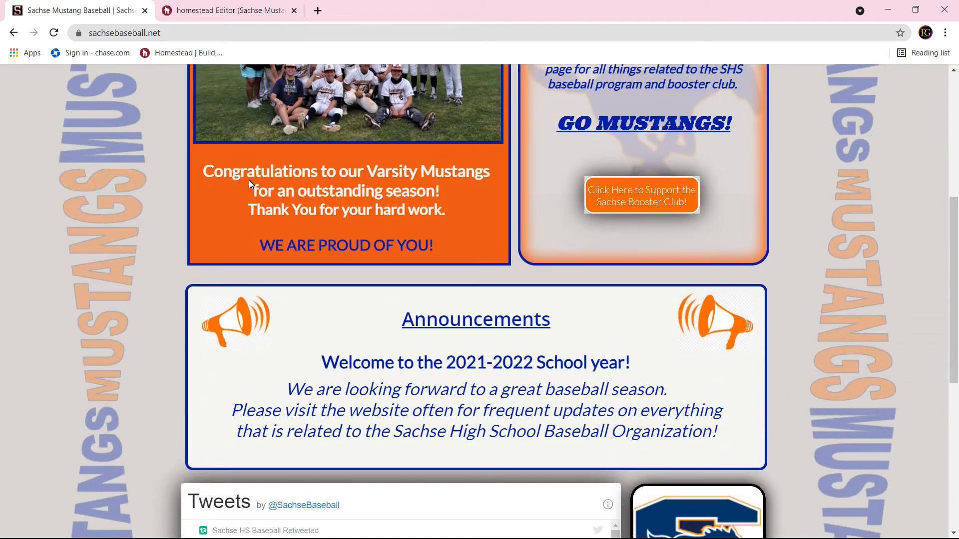
pyautogui.scroll(-2, 249, 180)
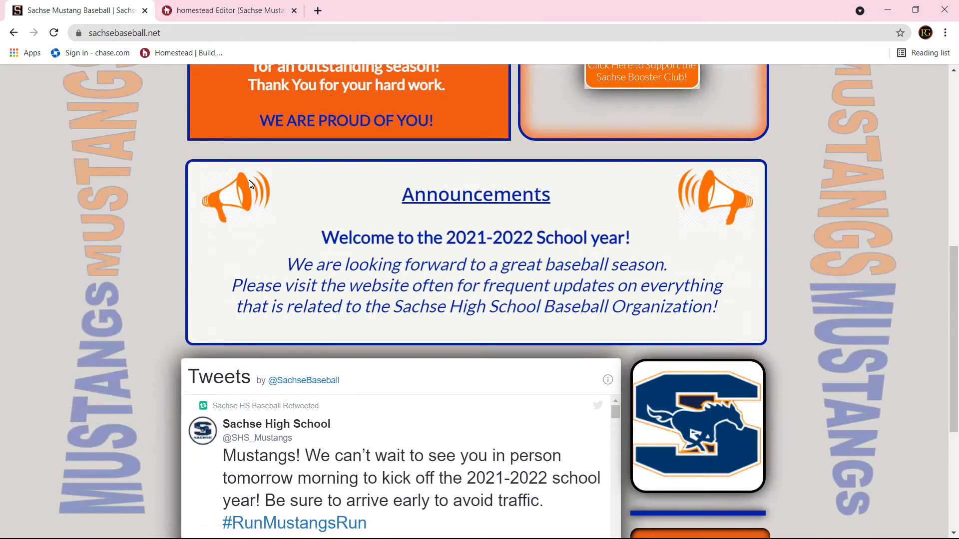
pyautogui.scroll(9, 249, 180)
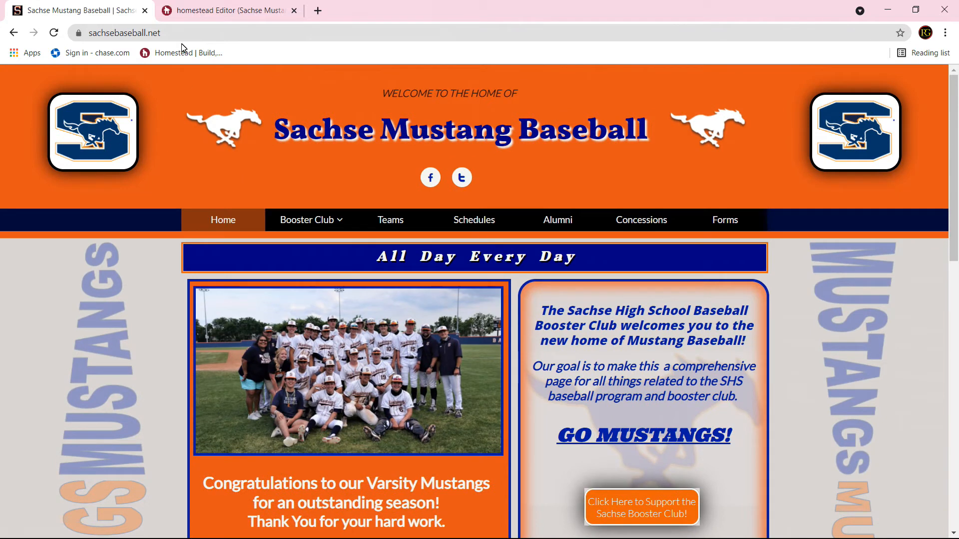
pyautogui.click(239, 14)
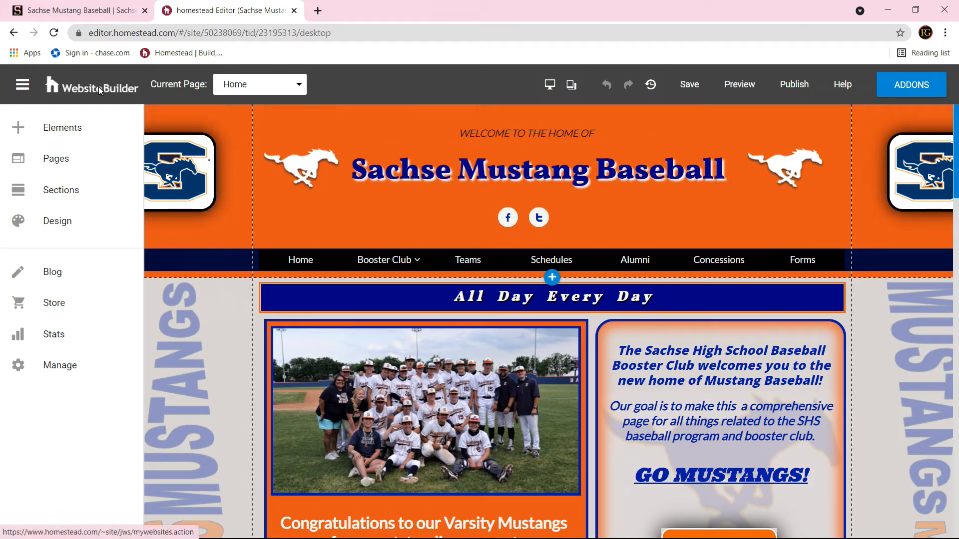
# Visit Account Home from the editor's main menu, compare it with the editor, close that page, and dismiss the menu.
pyautogui.click(26, 88)
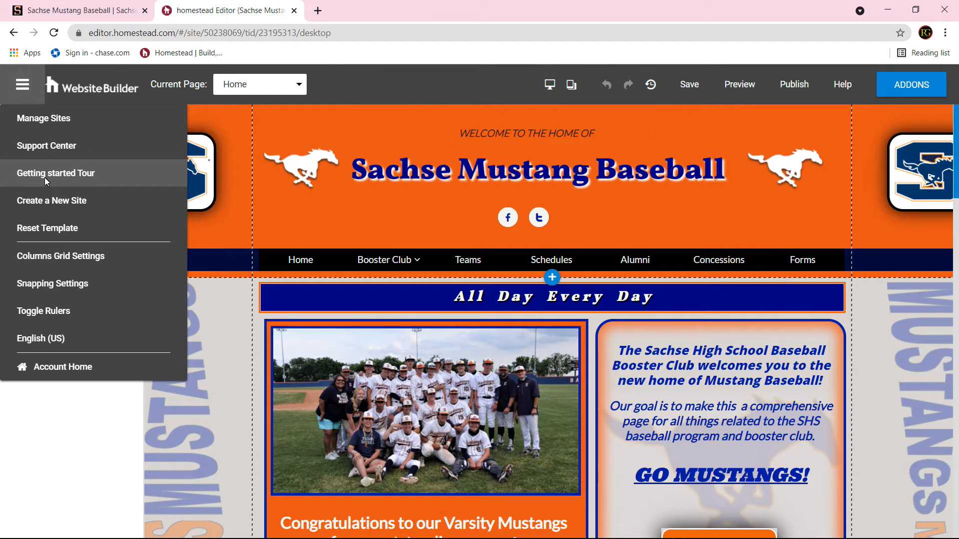
pyautogui.click(74, 366)
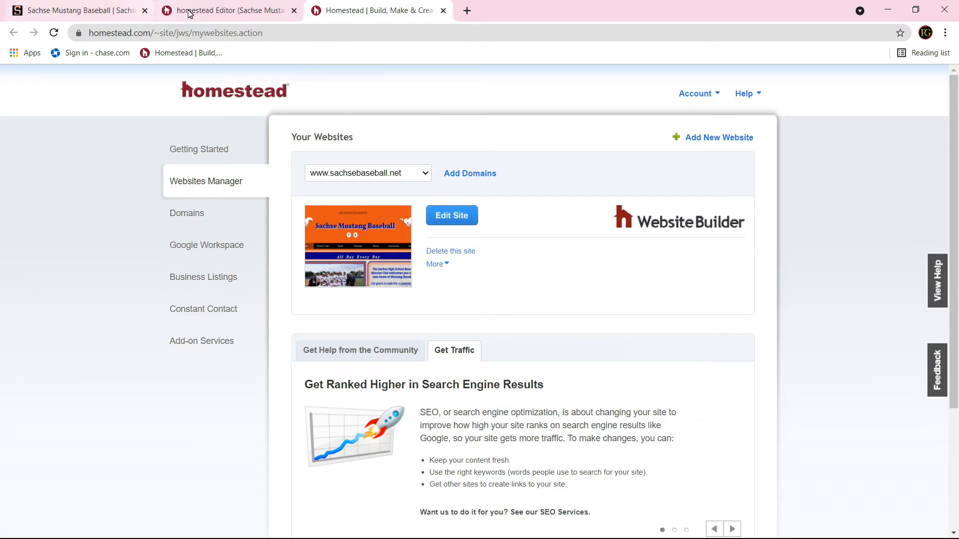
pyautogui.click(216, 17)
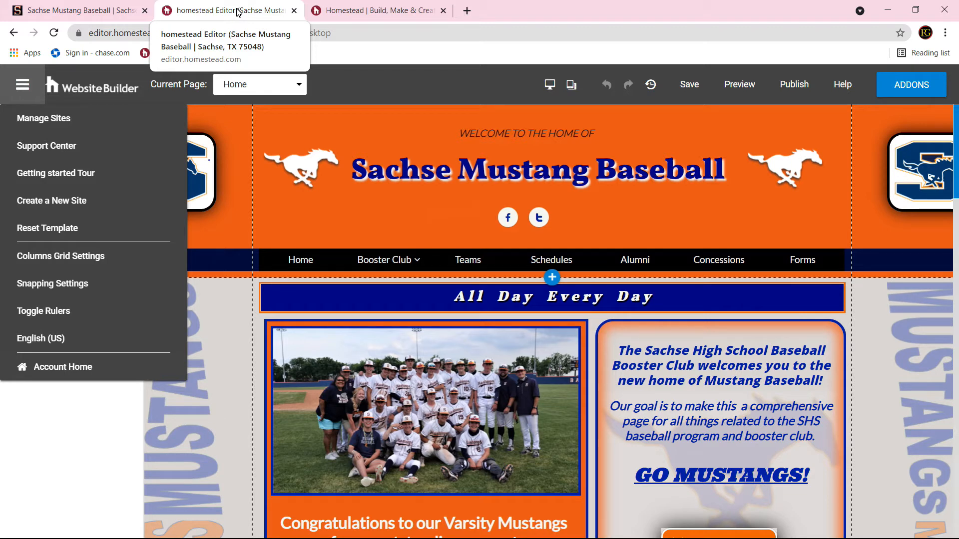
pyautogui.click(368, 13)
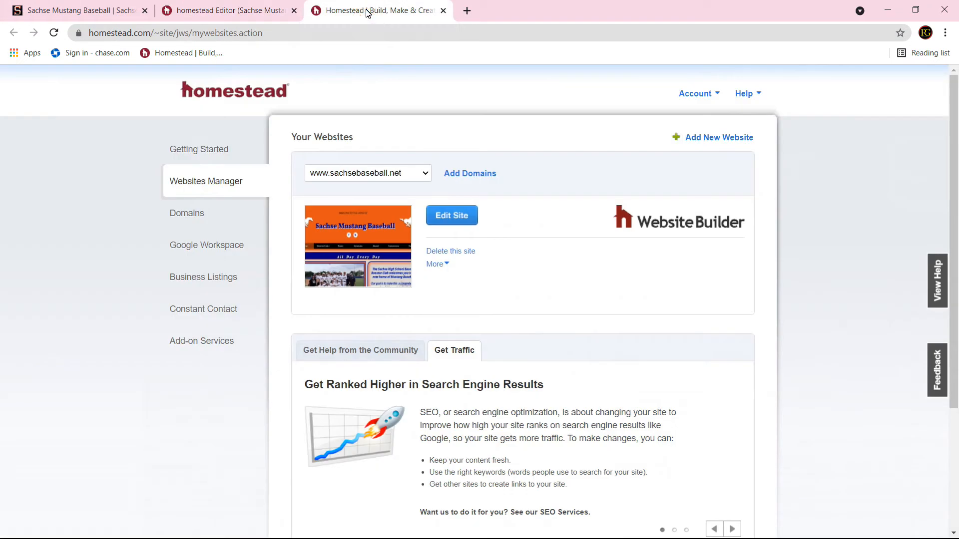
pyautogui.click(442, 10)
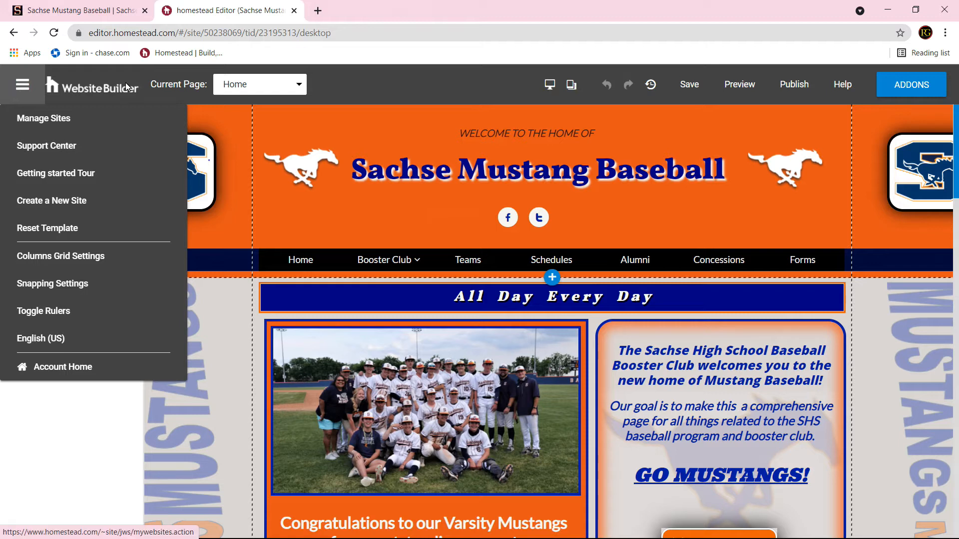
pyautogui.click(417, 85)
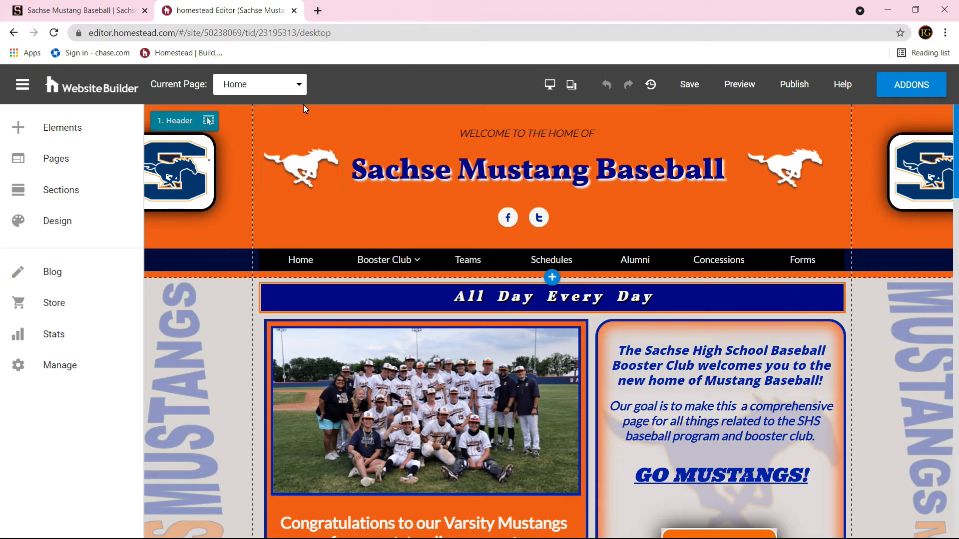
# Browse the full list of the site's pages and open the Schedules page in the editor.
pyautogui.click(299, 84)
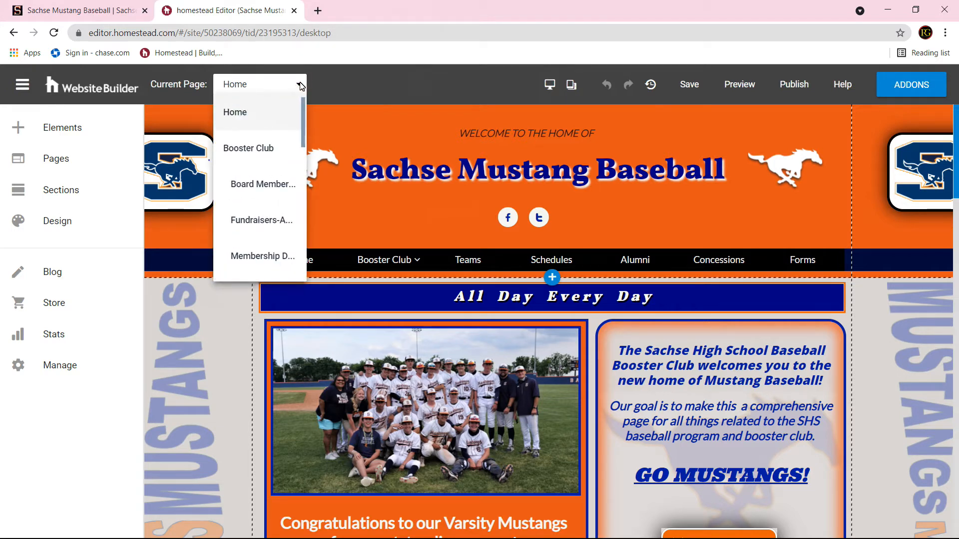
pyautogui.scroll(-2, 265, 188)
pyautogui.scroll(-5, 265, 187)
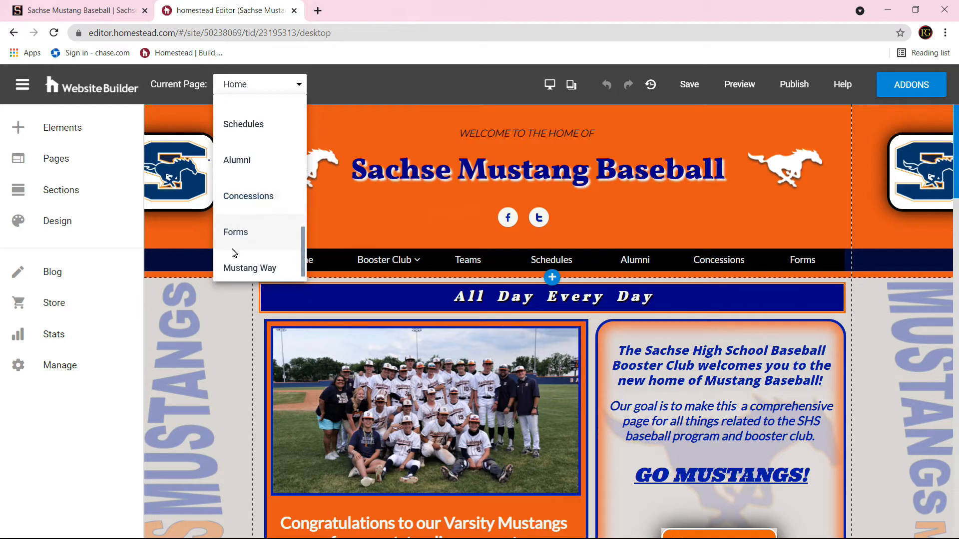
pyautogui.scroll(7, 260, 173)
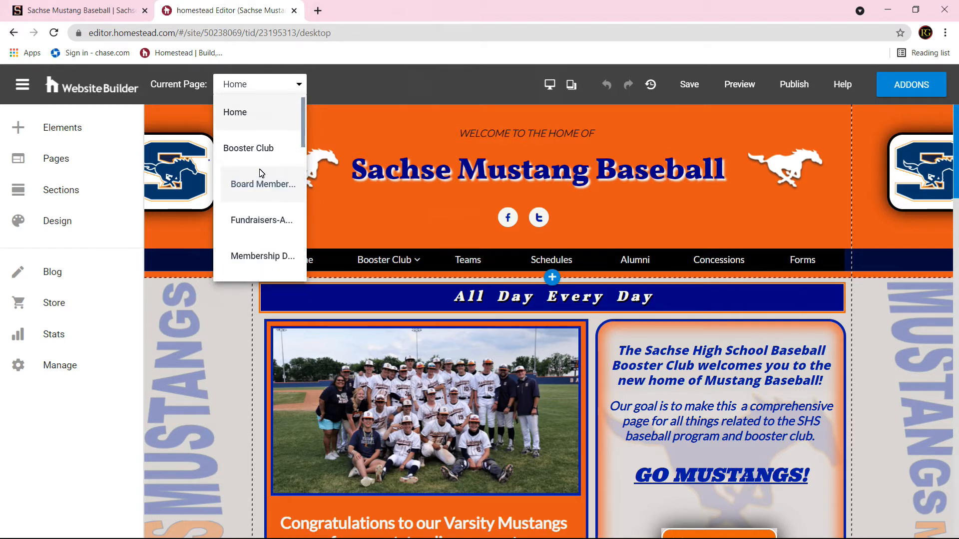
pyautogui.scroll(-3, 260, 172)
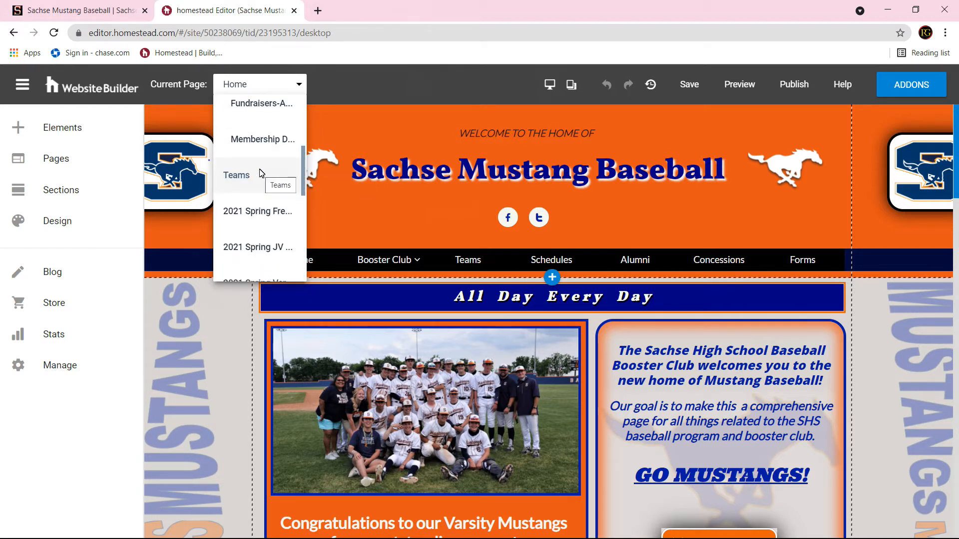
pyautogui.scroll(-2, 262, 219)
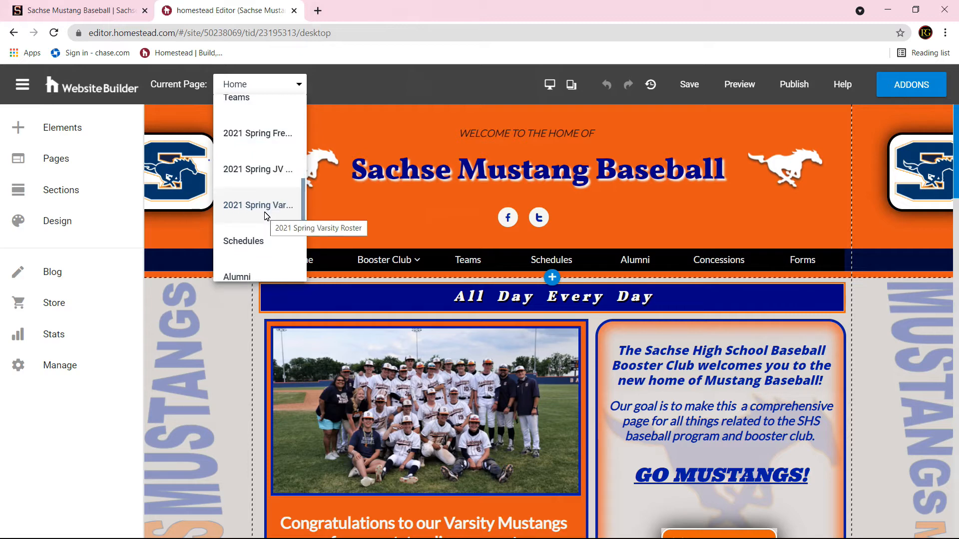
pyautogui.click(254, 240)
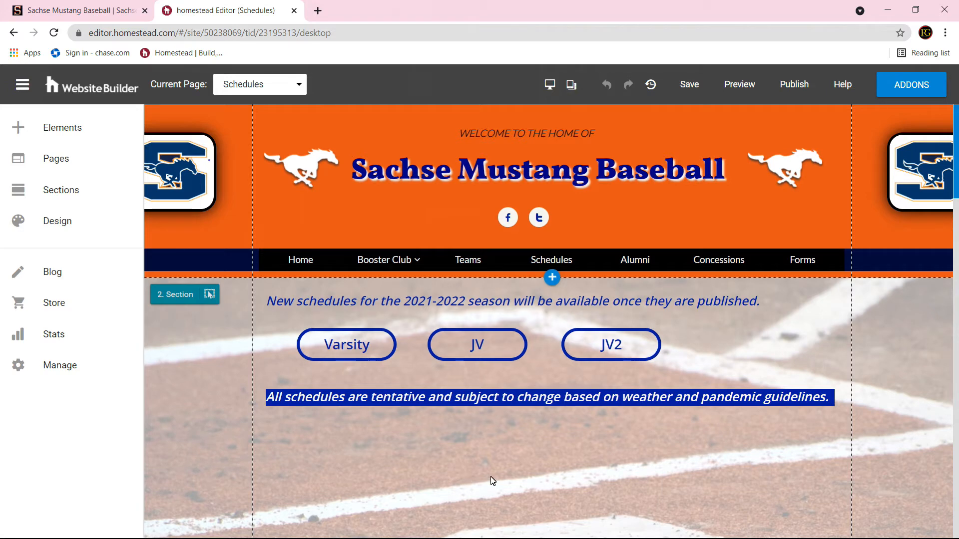
# Check the live Sachse Mustang Baseball site, return to the editor, and switch the current page to Home.
pyautogui.click(82, 10)
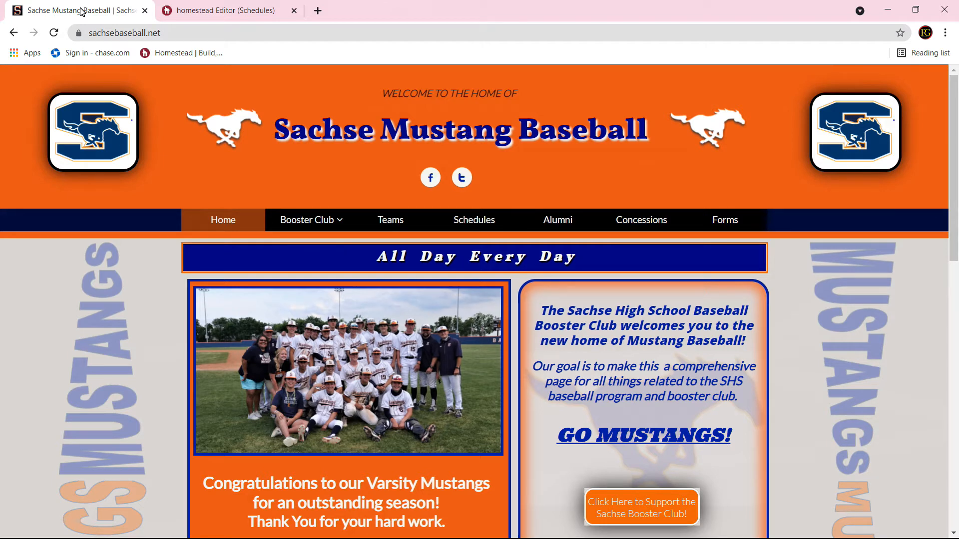
pyautogui.click(244, 7)
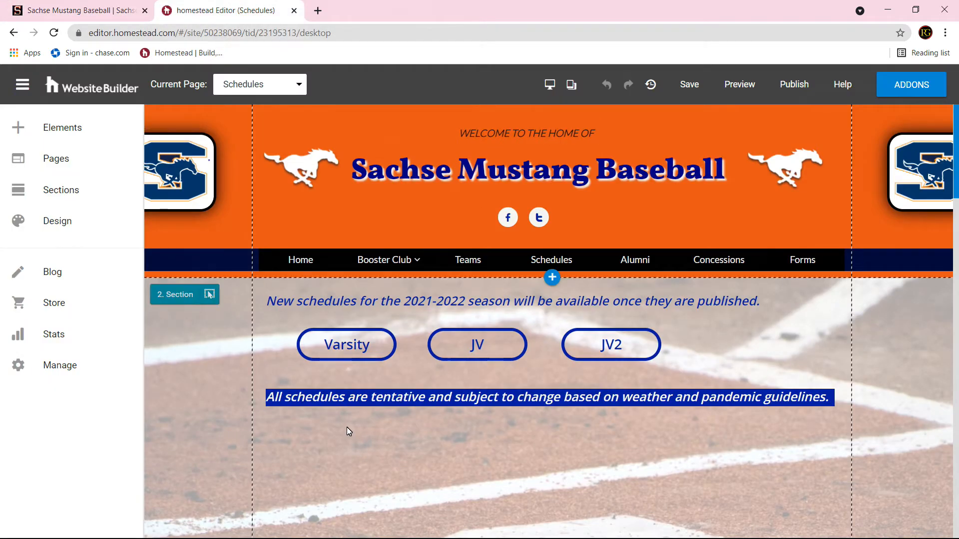
pyautogui.click(298, 85)
pyautogui.scroll(5, 268, 112)
pyautogui.click(252, 110)
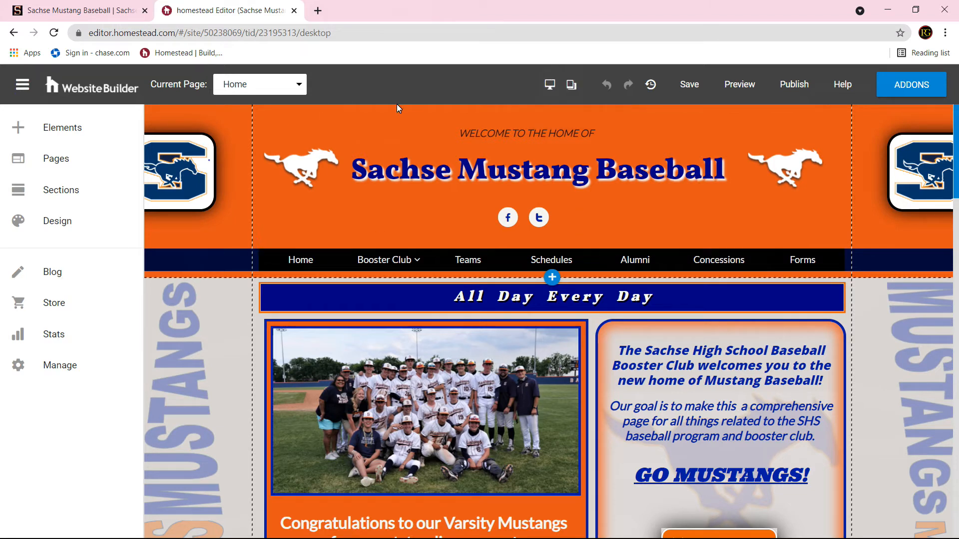
# Switch the editor to the mobile view and examine the Home page's mobile layout from the header to Players Corner.
pyautogui.click(573, 85)
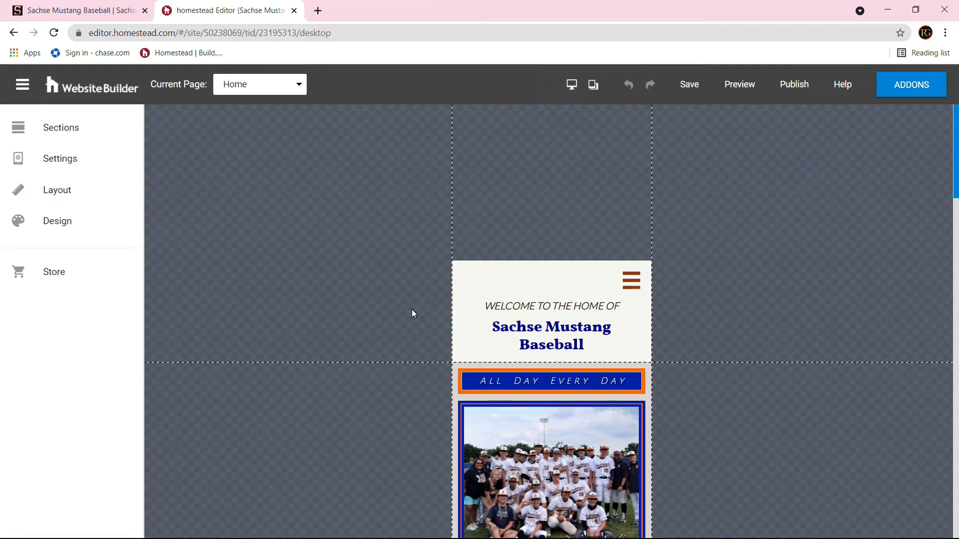
pyautogui.scroll(-9, 413, 312)
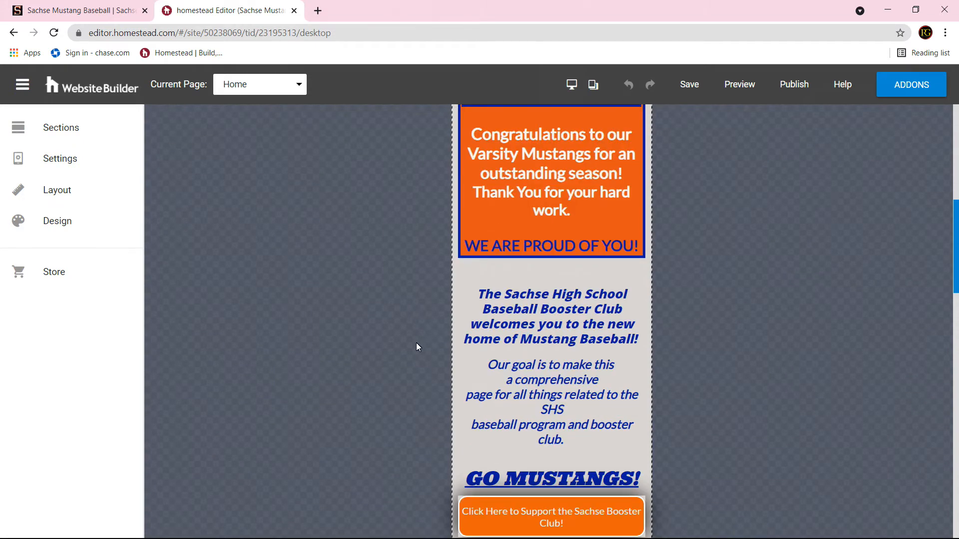
pyautogui.scroll(-9, 411, 328)
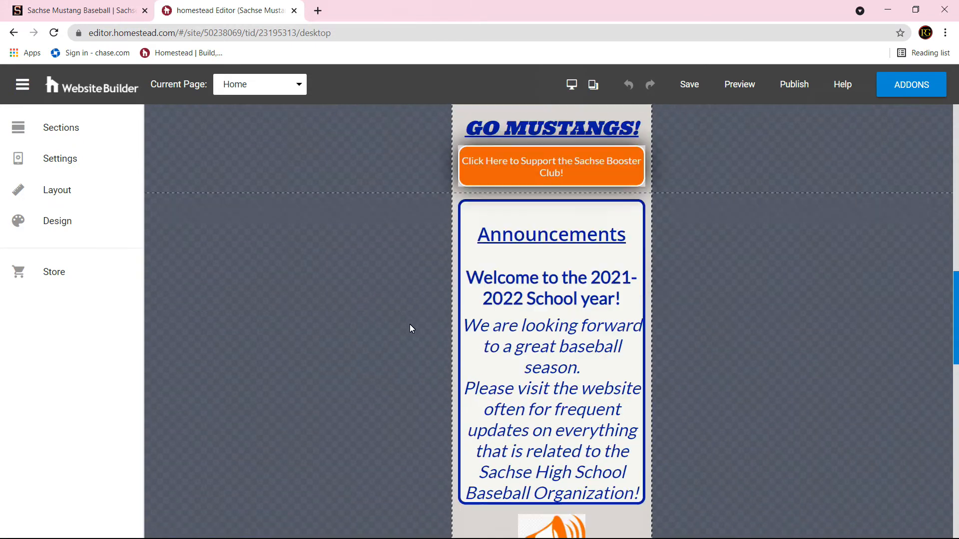
pyautogui.scroll(-15, 410, 328)
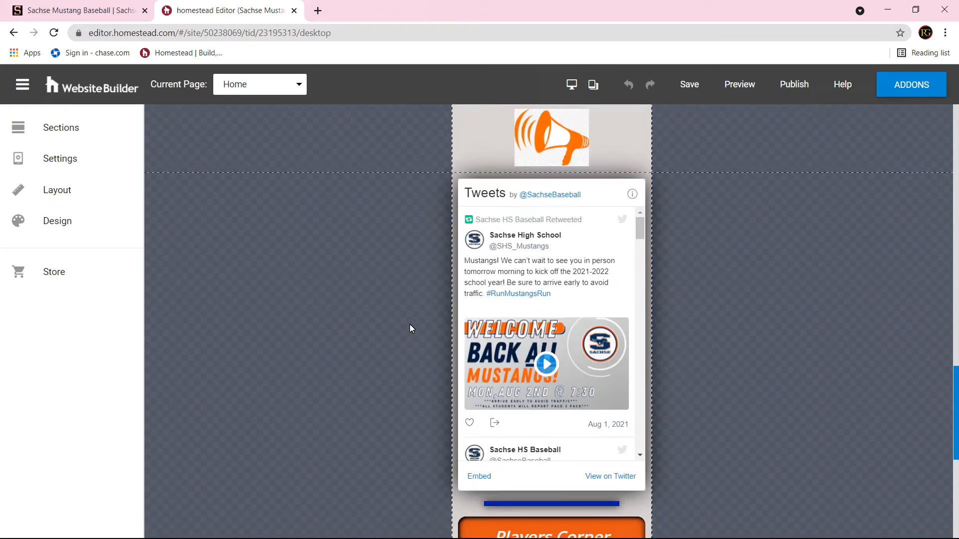
pyautogui.scroll(20, 410, 328)
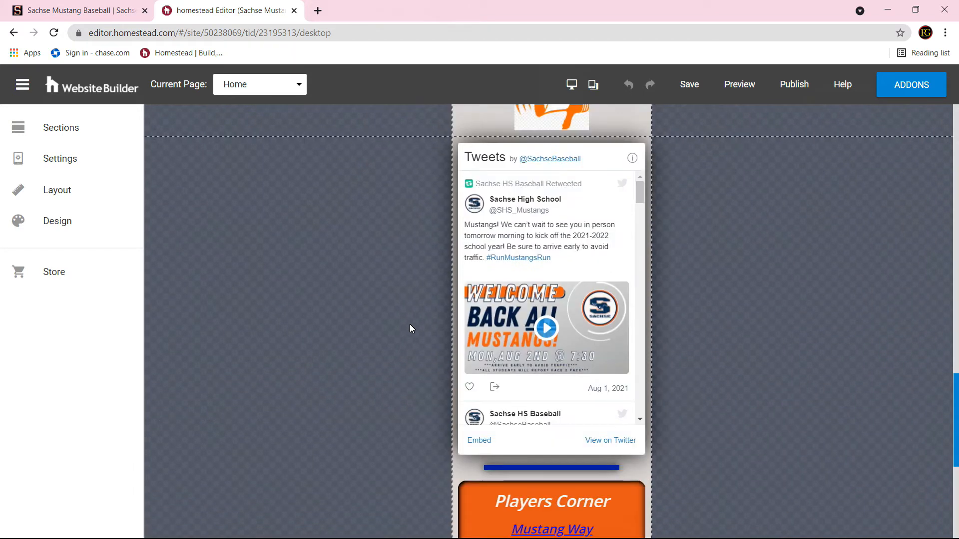
pyautogui.scroll(8, 410, 328)
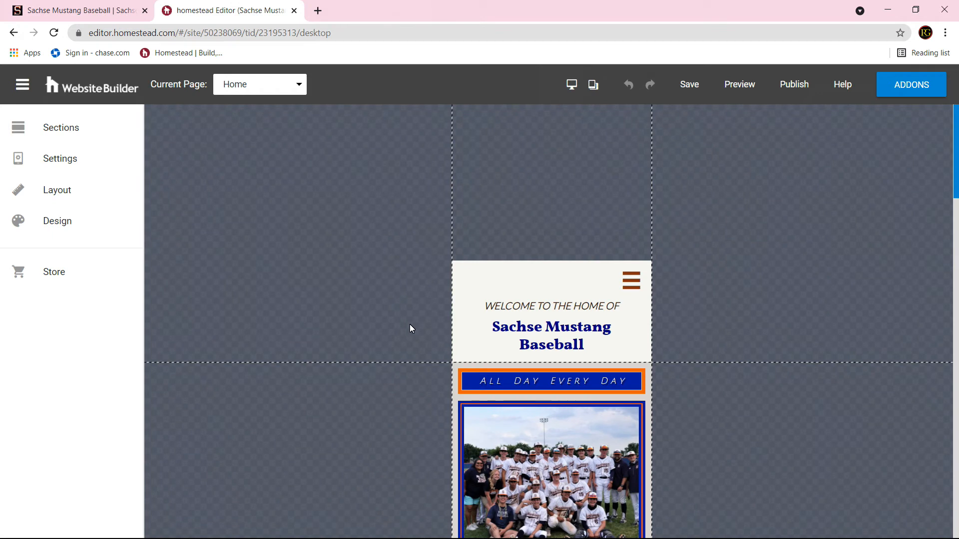
pyautogui.scroll(-5, 410, 328)
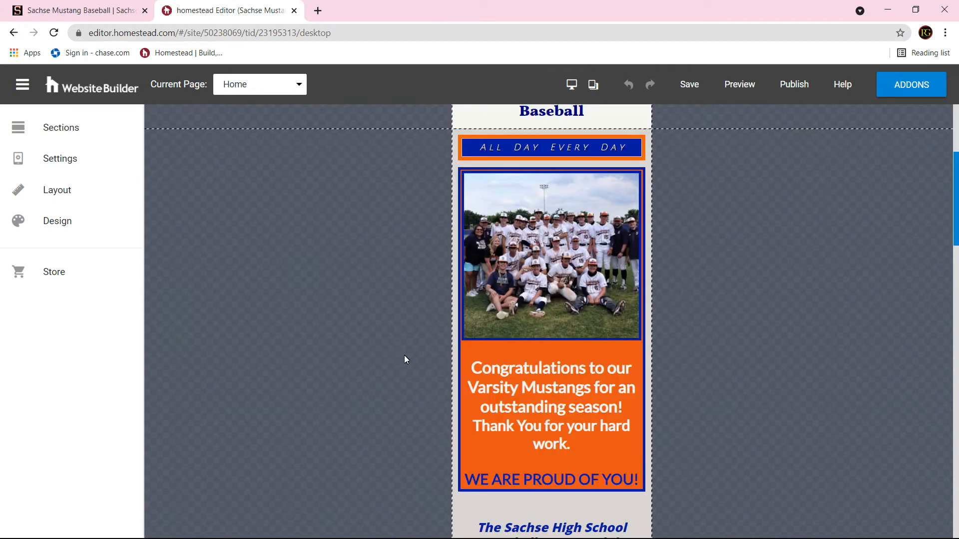
pyautogui.scroll(-5, 568, 390)
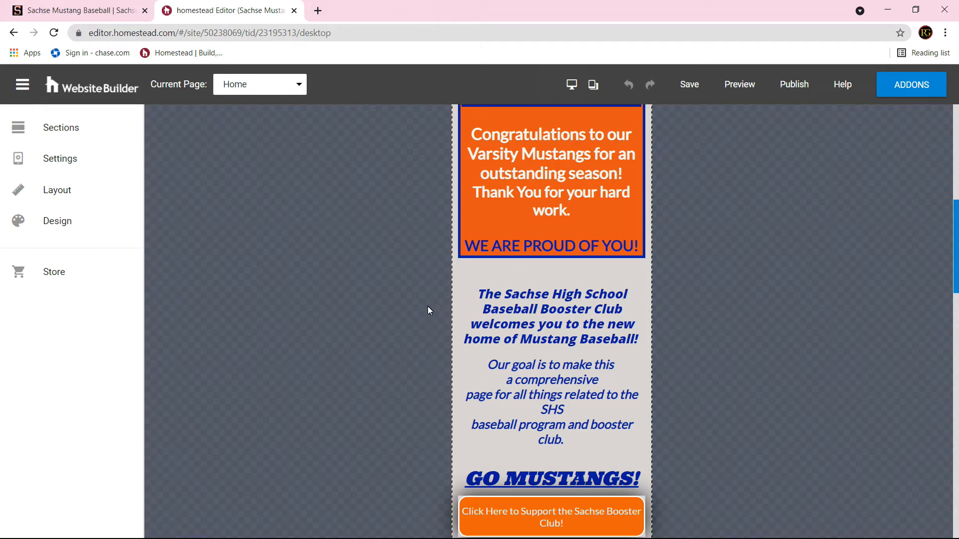
pyautogui.scroll(10, 428, 306)
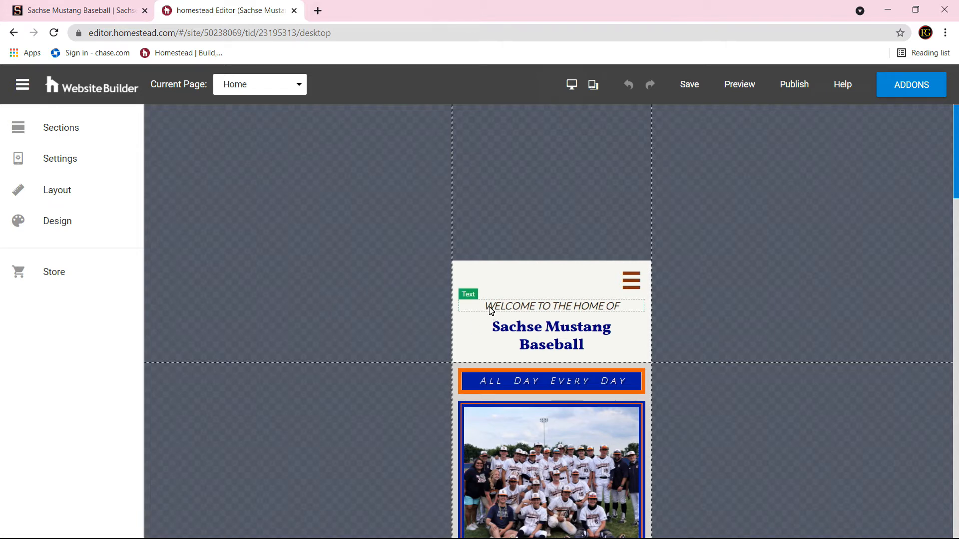
# Open the Mobile Settings and review which version of the website is displayed to mobile visitors.
pyautogui.click(567, 85)
pyautogui.click(566, 86)
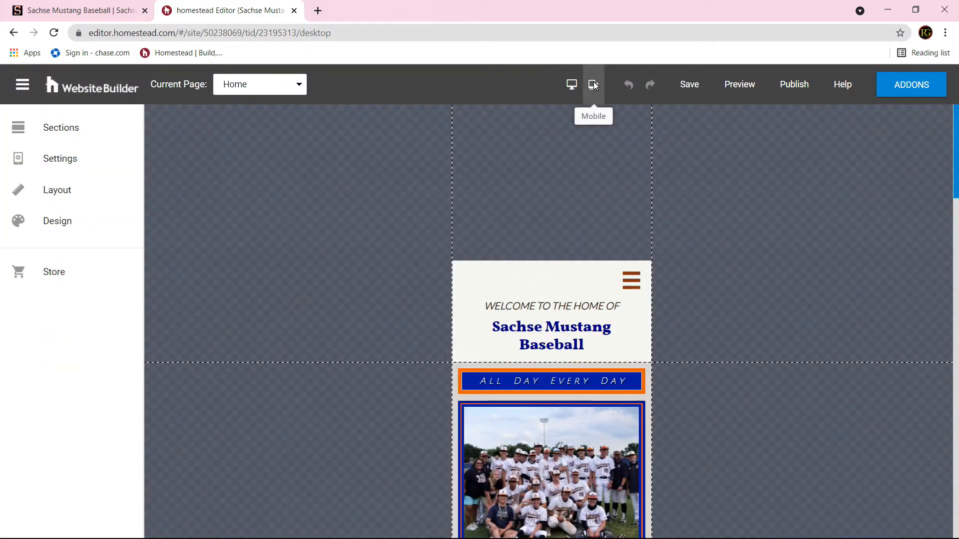
pyautogui.click(76, 160)
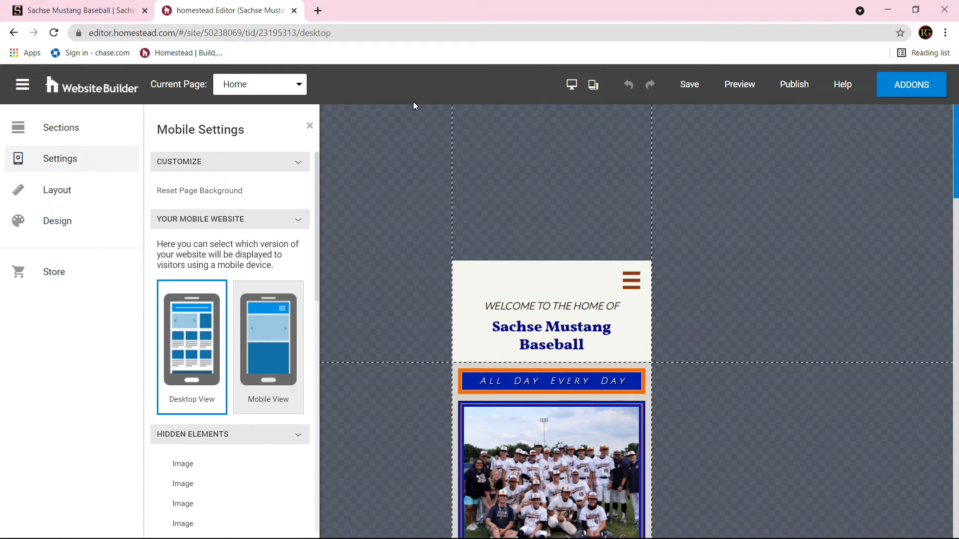
# Switch the editor back to the desktop view and look over the Home page from header to footer.
pyautogui.click(570, 86)
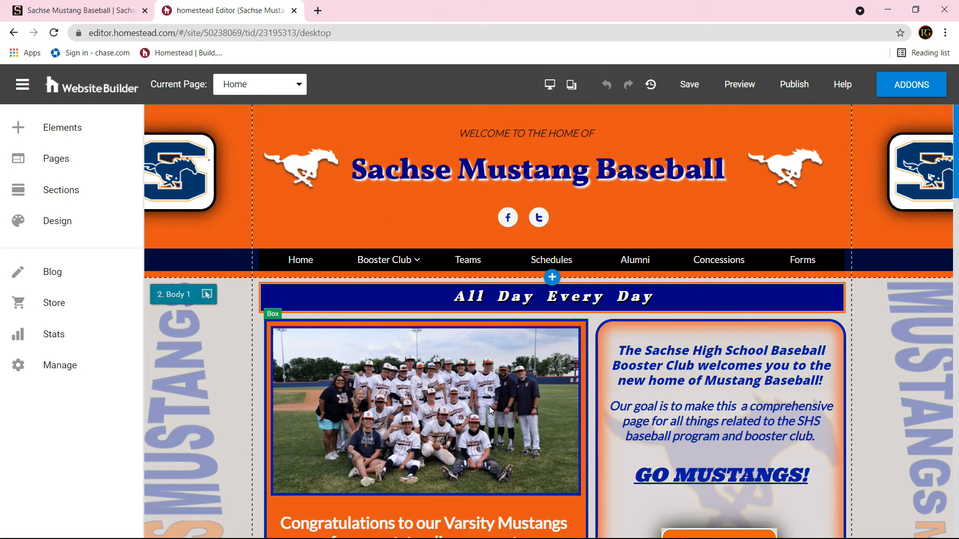
pyautogui.scroll(-15, 489, 406)
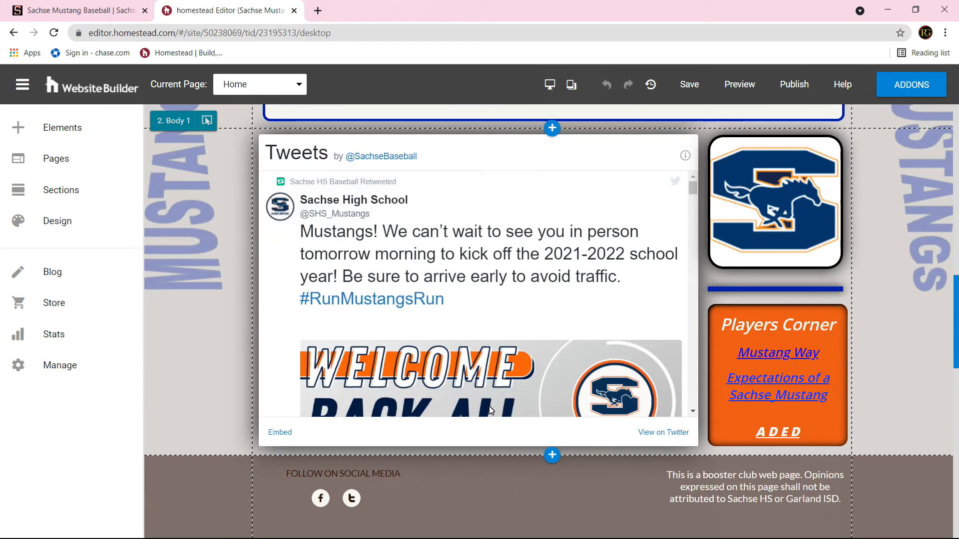
pyautogui.scroll(15, 489, 407)
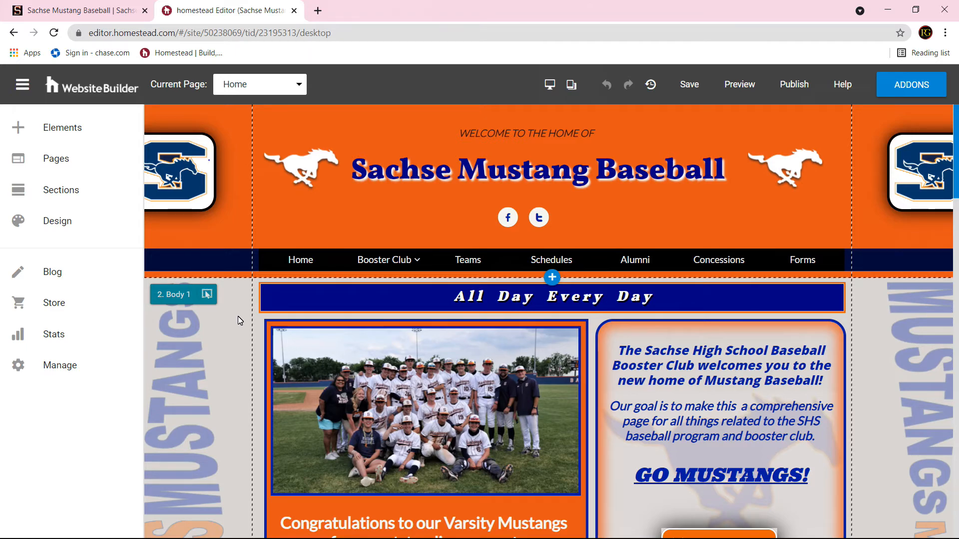
pyautogui.scroll(-15, 238, 320)
pyautogui.scroll(15, 238, 316)
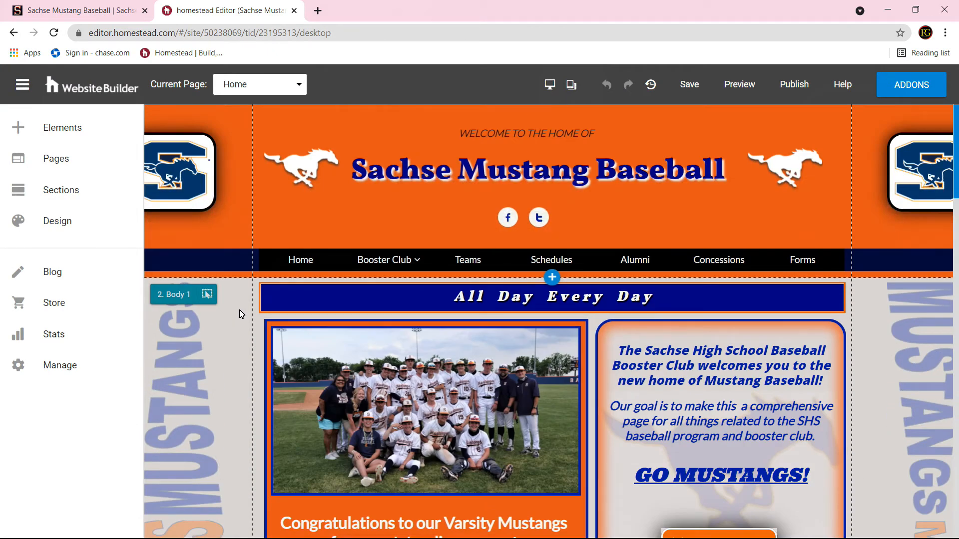
# Open the site's save history and browse the recent saved versions.
pyautogui.click(651, 86)
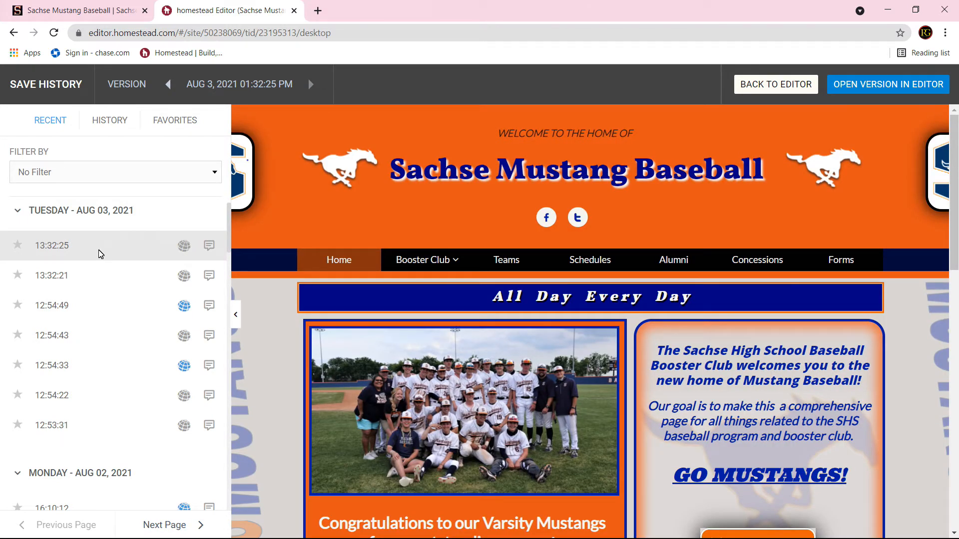
pyautogui.scroll(-15, 100, 253)
pyautogui.scroll(12, 100, 253)
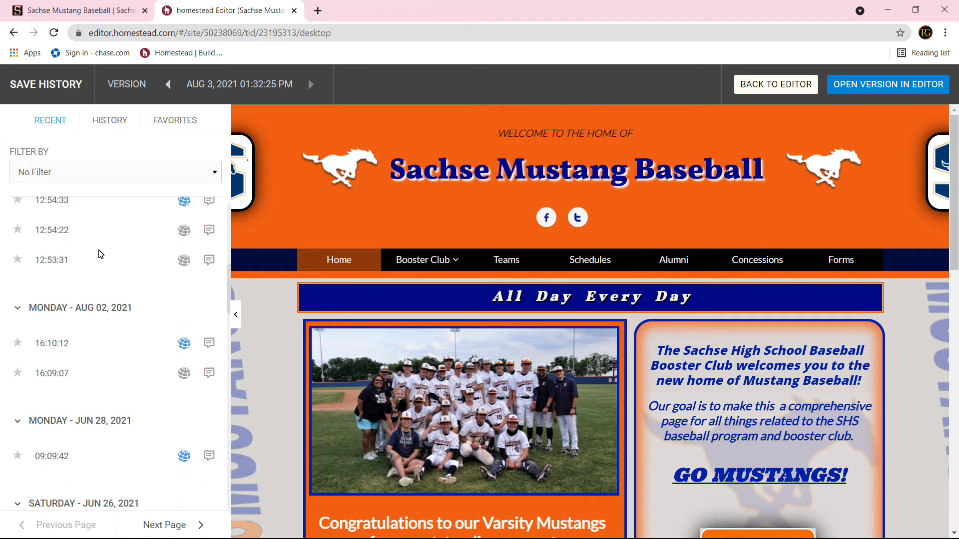
pyautogui.scroll(3, 100, 254)
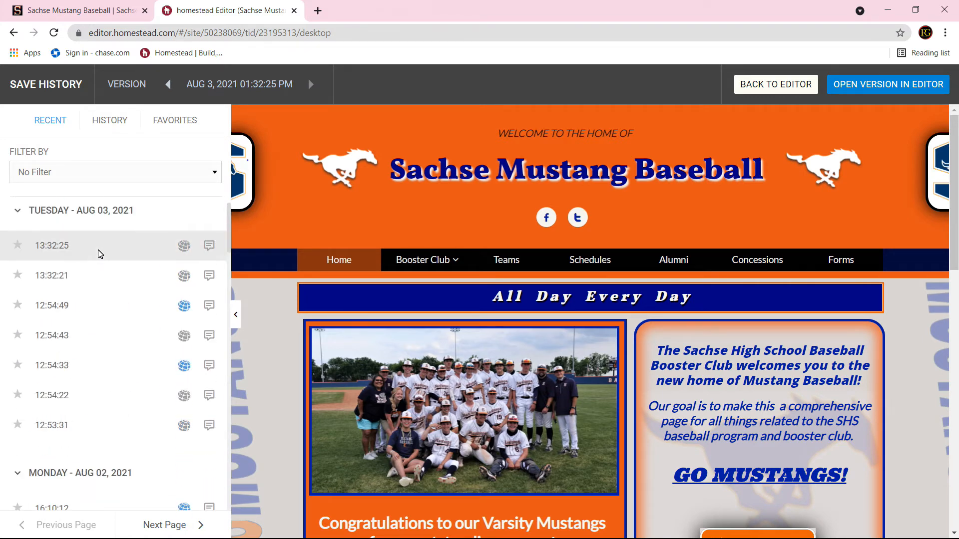
# Check the save history's filter options and the published status of the 12:54:49 and 12:54:43 versions from August 3.
pyautogui.click(210, 172)
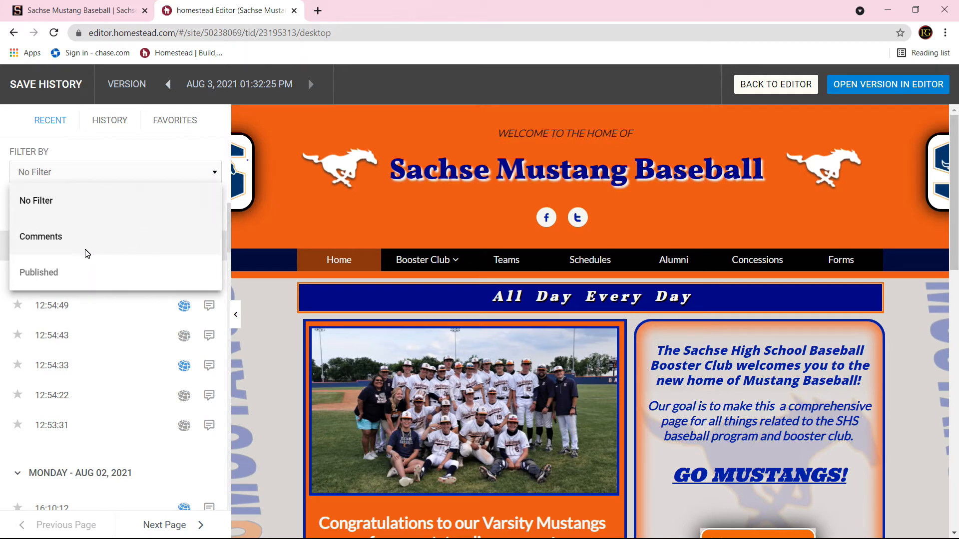
pyautogui.click(152, 147)
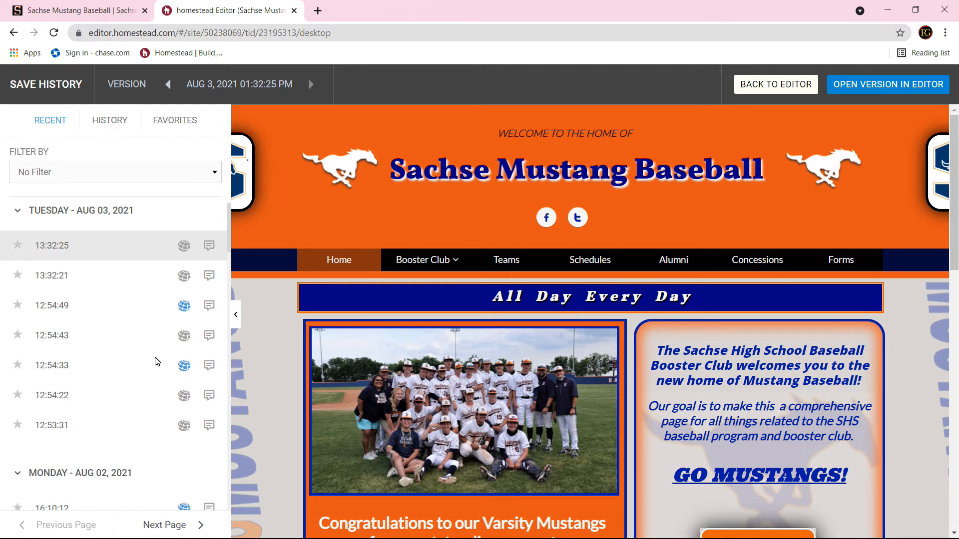
pyautogui.moveTo(182, 312)
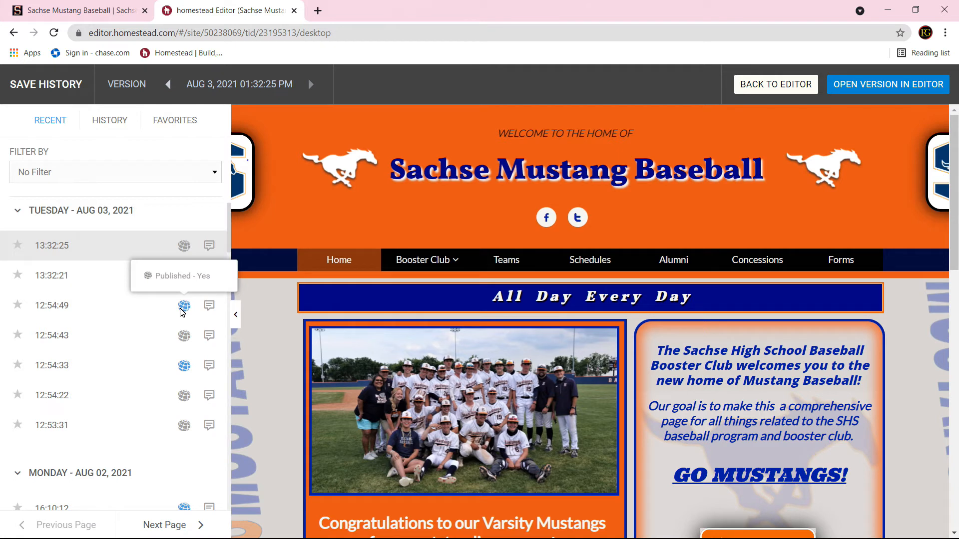
pyautogui.moveTo(186, 341)
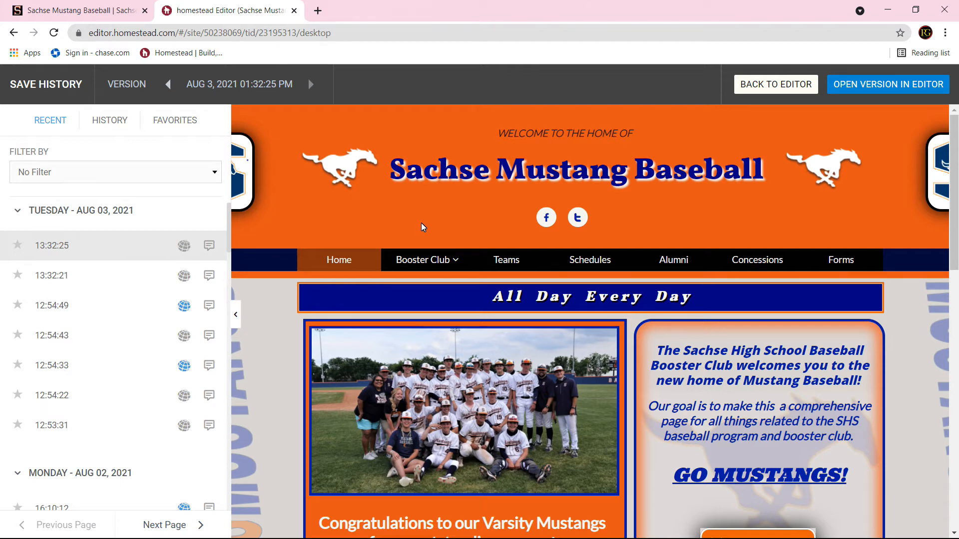
# Return from the save history to the editor, then visit the Homestead Community help page and close it.
pyautogui.click(767, 83)
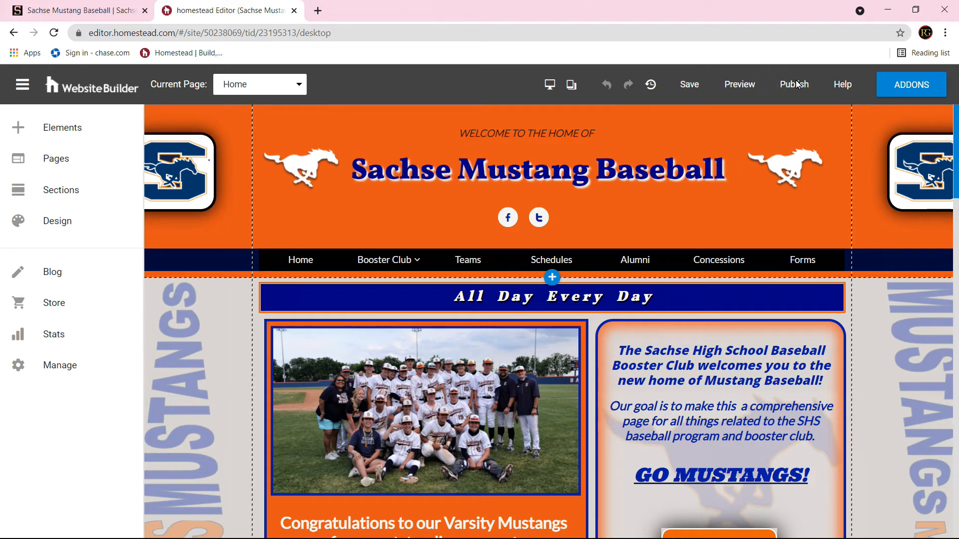
pyautogui.click(843, 85)
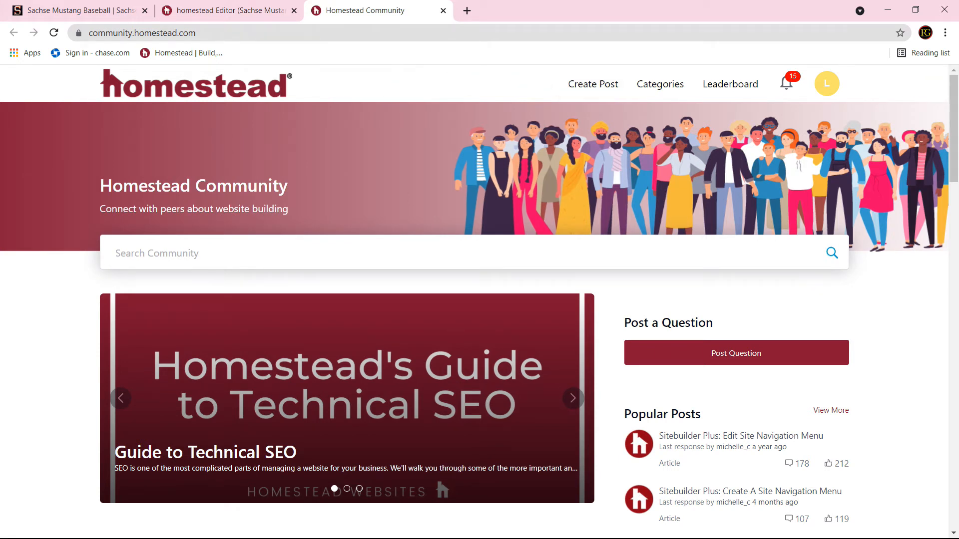
pyautogui.click(442, 10)
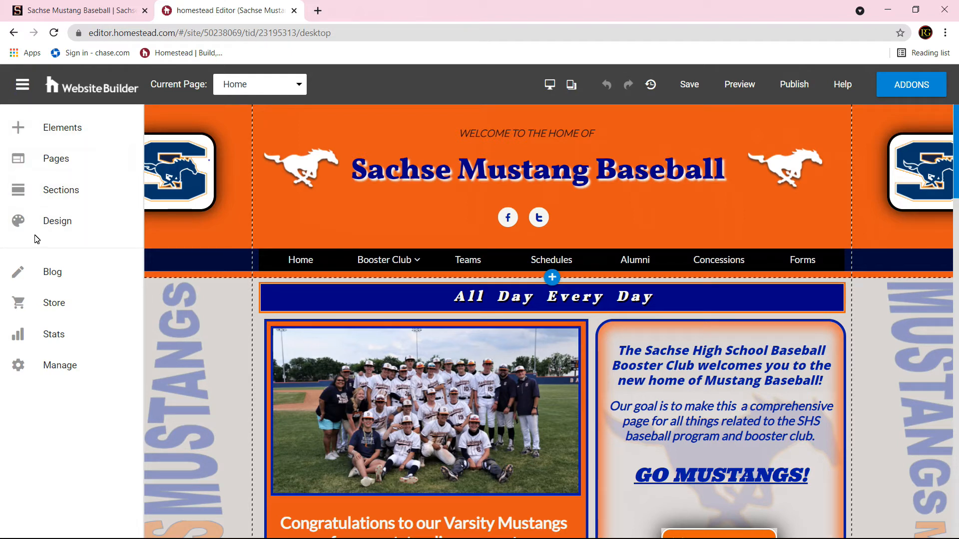
# Add a Heading 2 text element to the orange header, below the site title and beside the social icons.
pyautogui.click(18, 129)
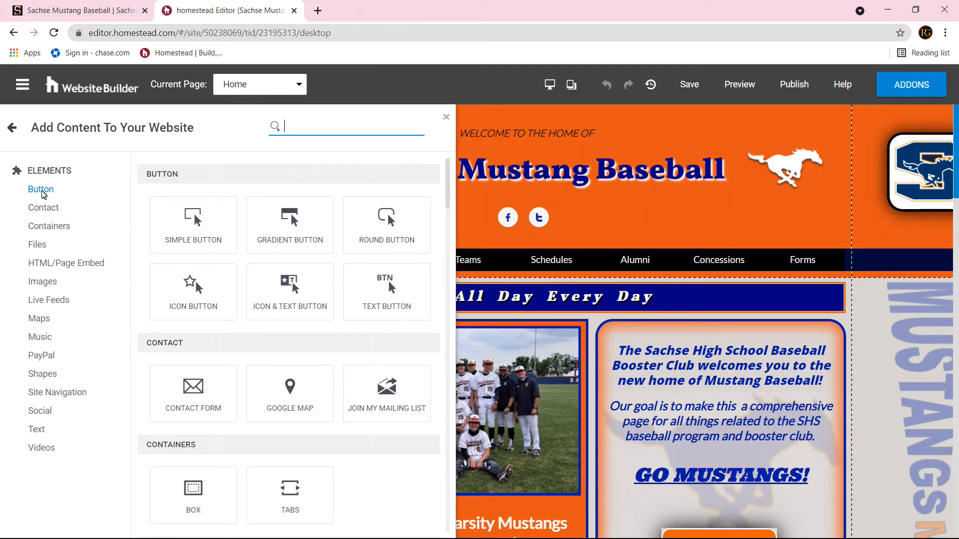
pyautogui.click(35, 430)
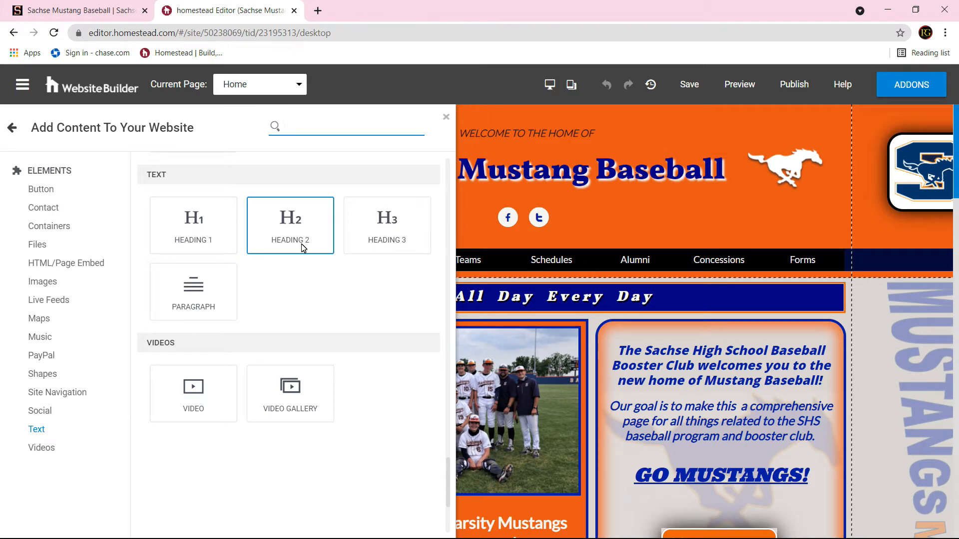
pyautogui.moveTo(288, 228); pyautogui.dragTo(691, 209)
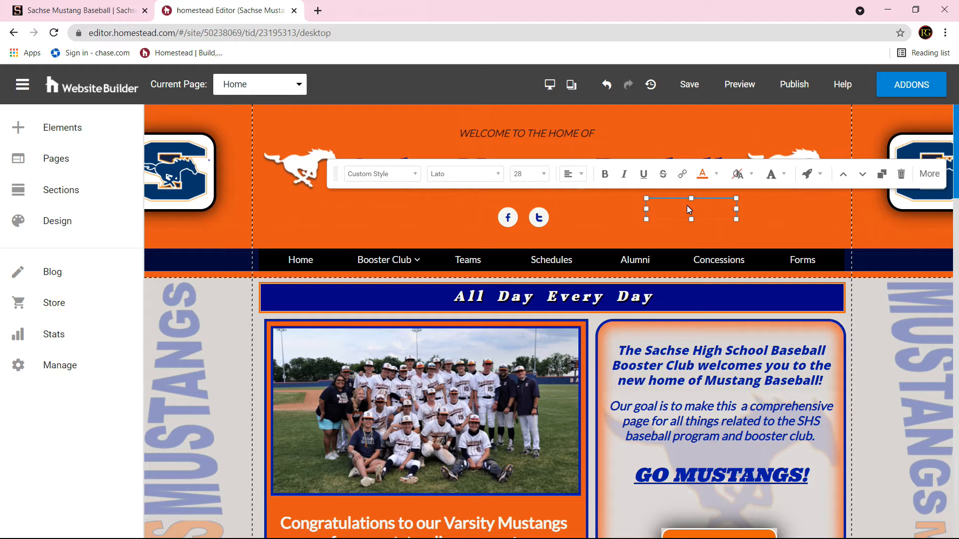
# Replace the new heading's placeholder text with "fffff" and set its text colour to the theme's off-white.
pyautogui.click(705, 174)
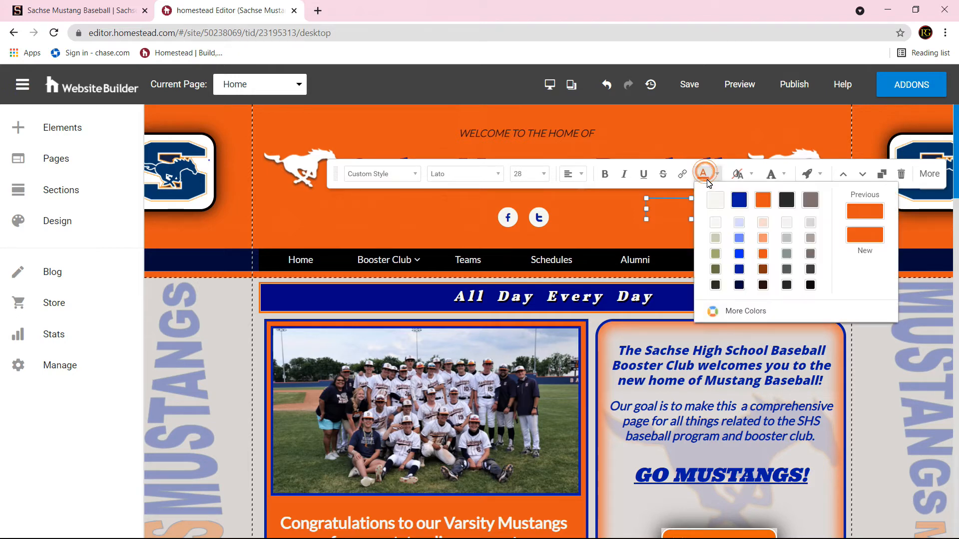
pyautogui.click(715, 200)
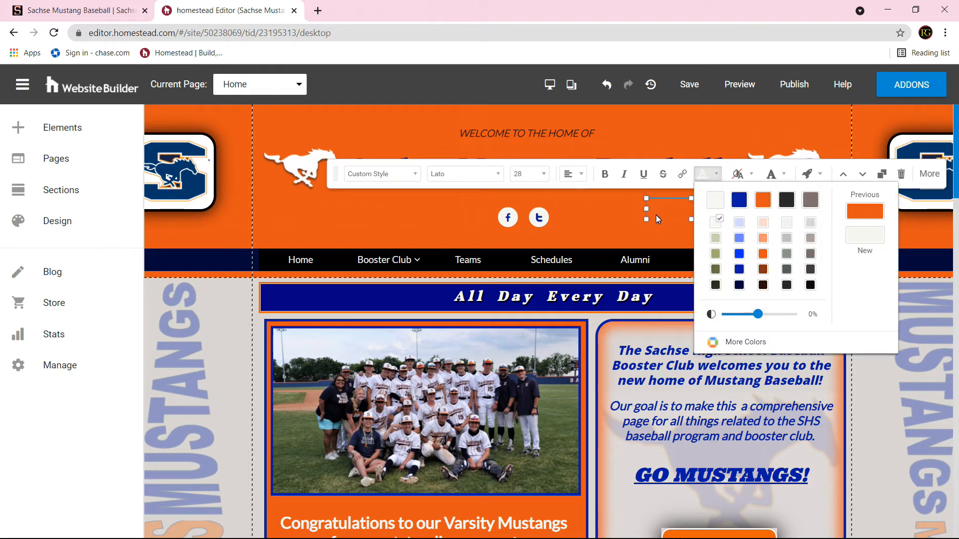
pyautogui.click(672, 220)
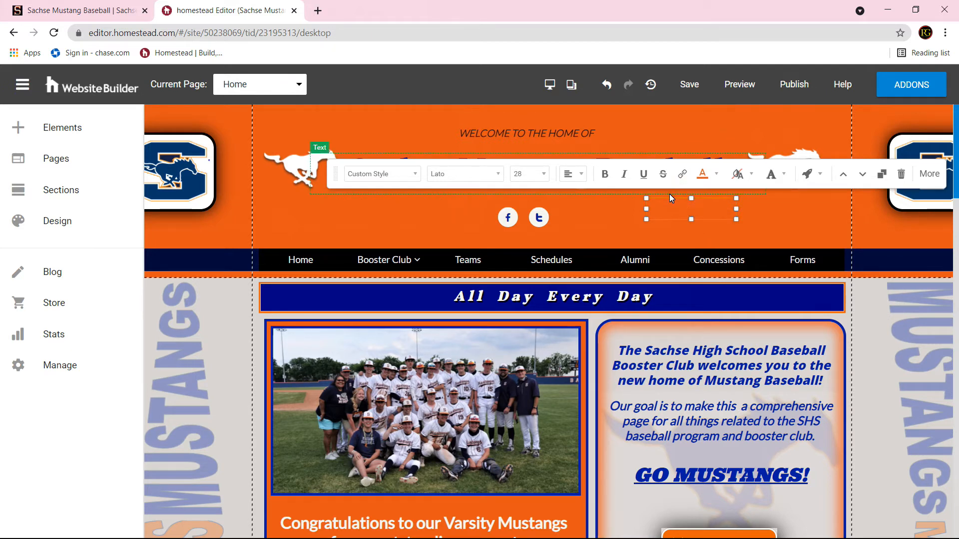
pyautogui.doubleClick(685, 210)
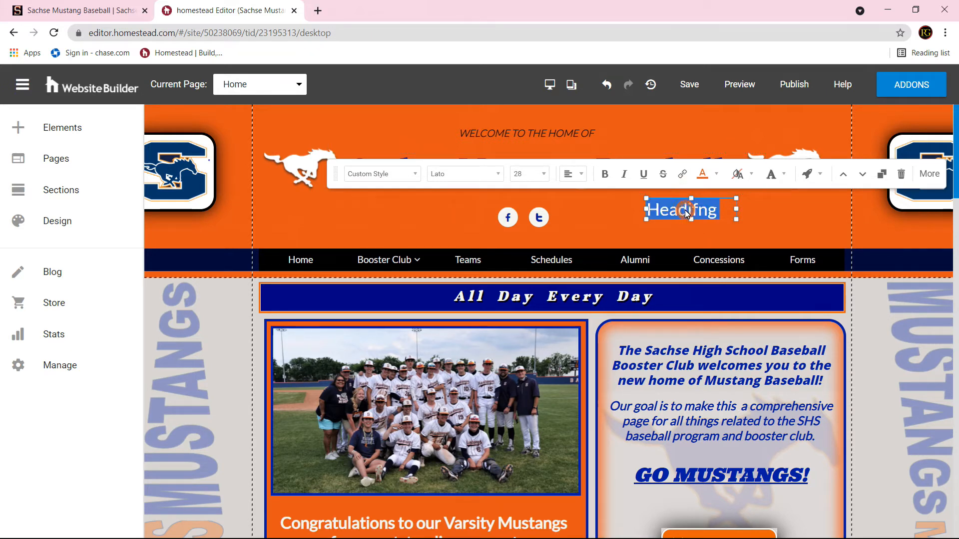
pyautogui.press('BackSpace')
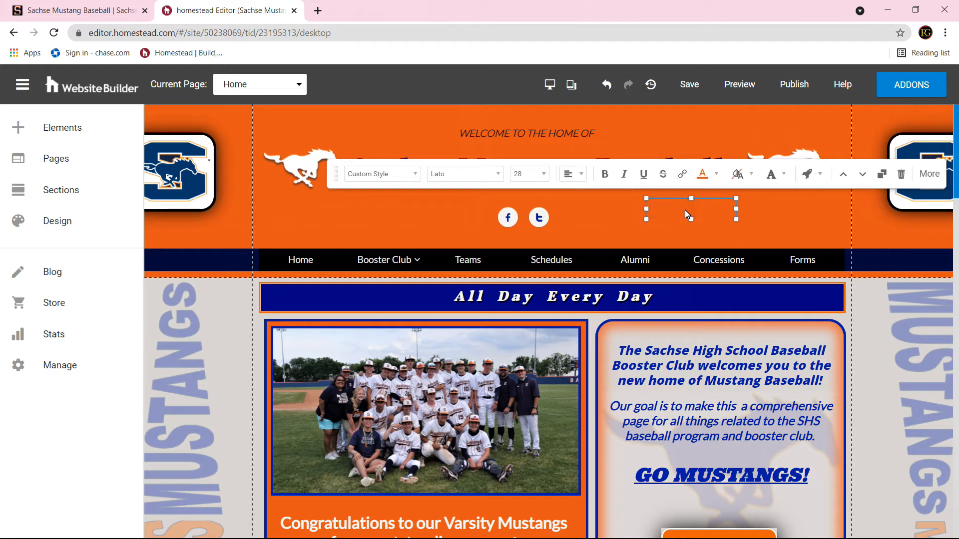
pyautogui.click(709, 173)
pyautogui.click(717, 201)
pyautogui.write('ffff')
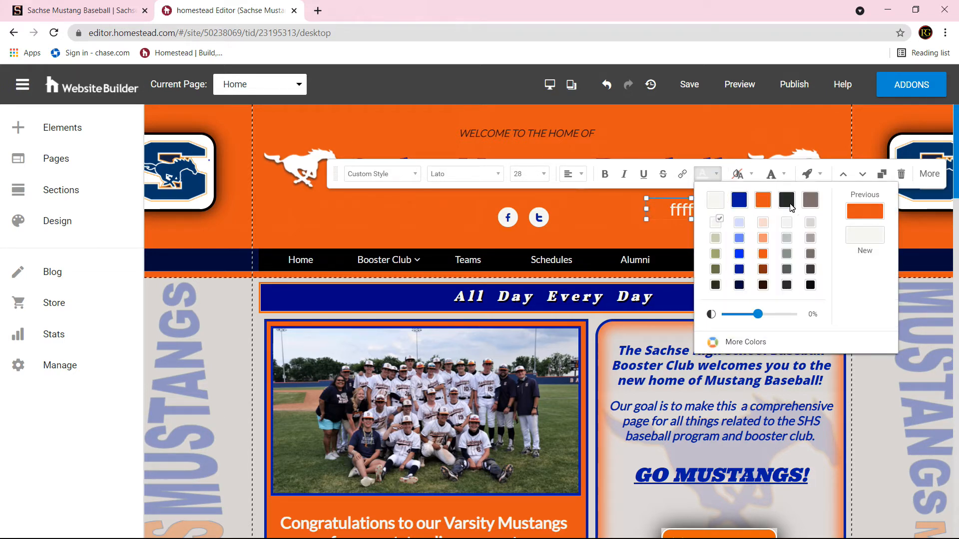
pyautogui.click(655, 208)
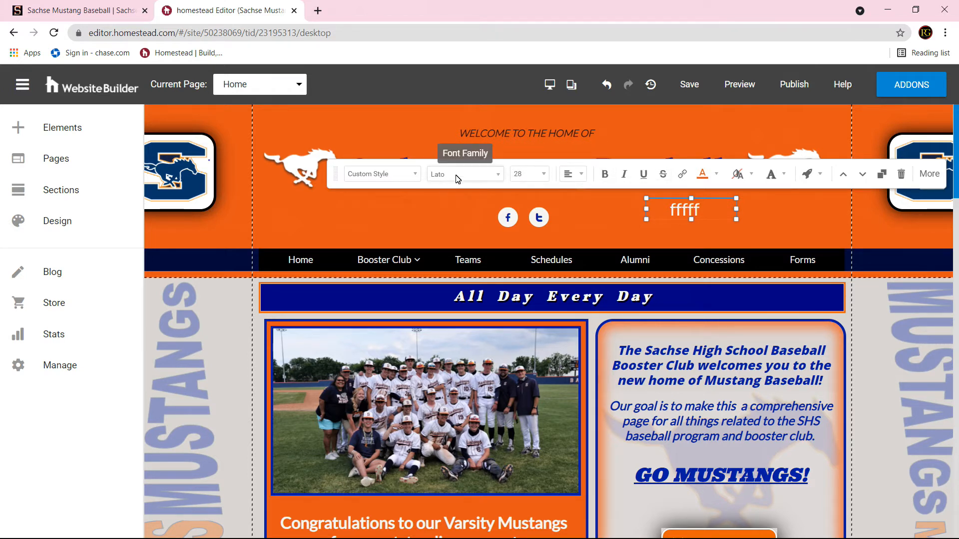
# Examine the font family, animation and text shadow options available for the new heading.
pyautogui.click(497, 175)
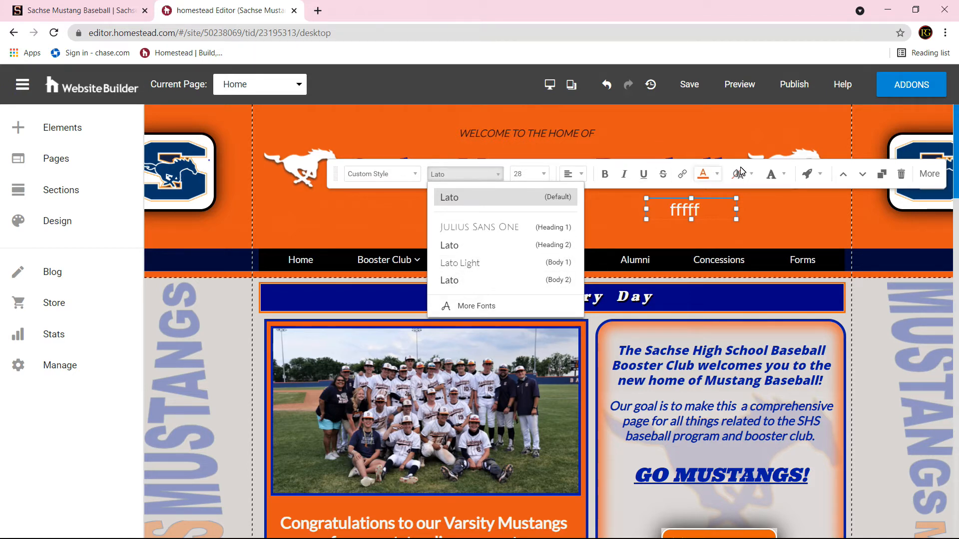
pyautogui.click(817, 173)
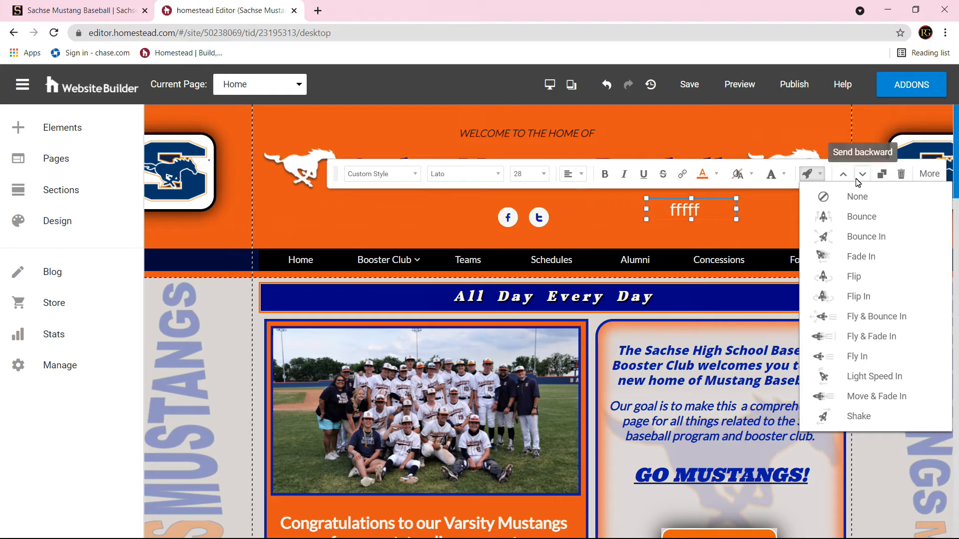
pyautogui.click(783, 175)
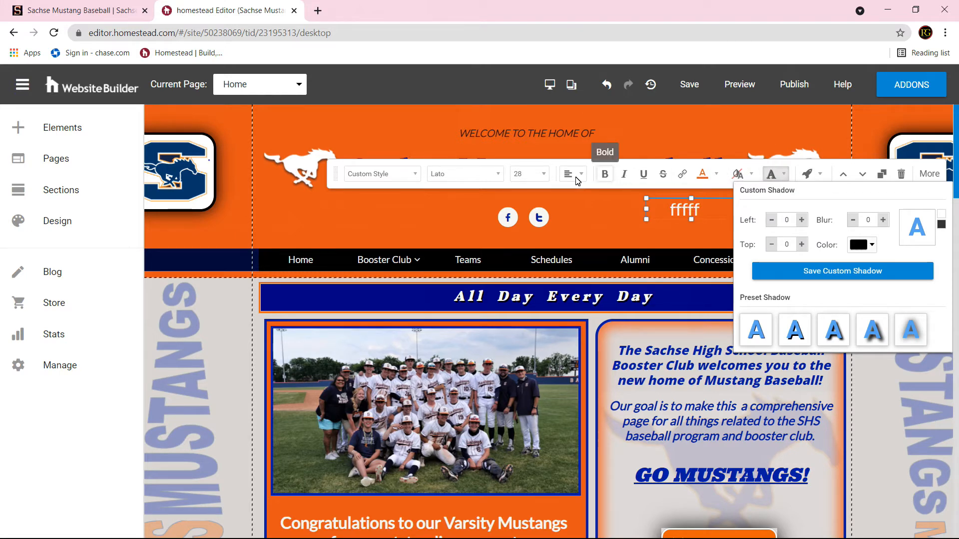
# Open the heading's advanced Style settings and review its colour, background, border and effects options.
pyautogui.click(929, 173)
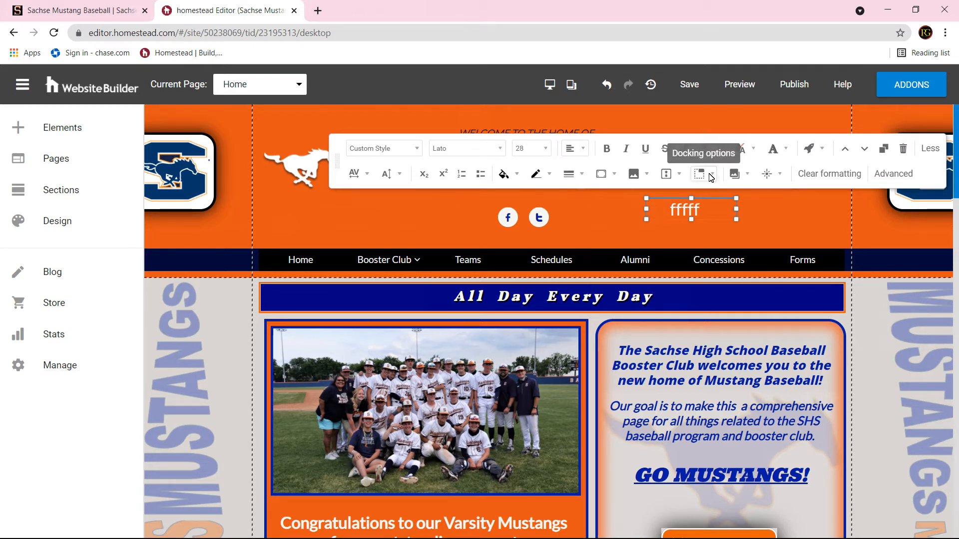
pyautogui.click(896, 175)
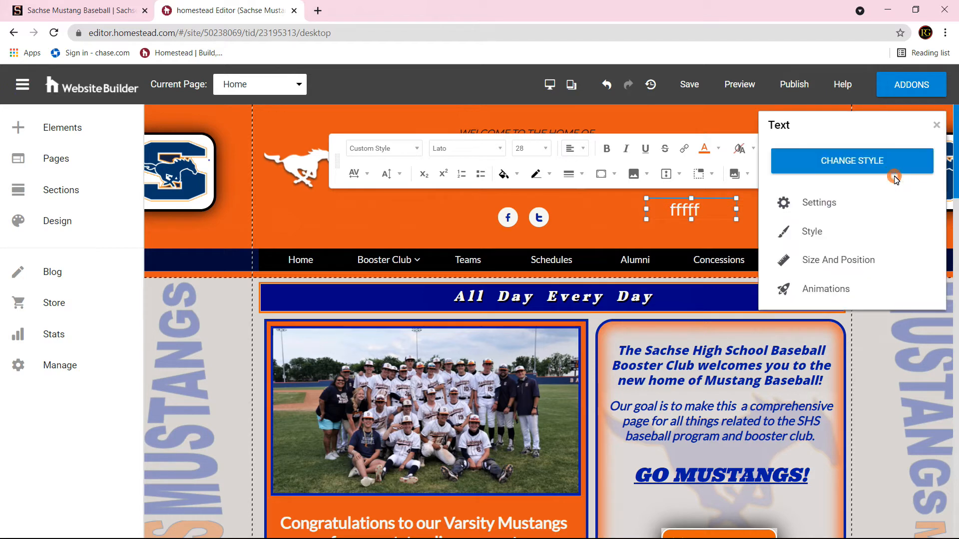
pyautogui.click(812, 235)
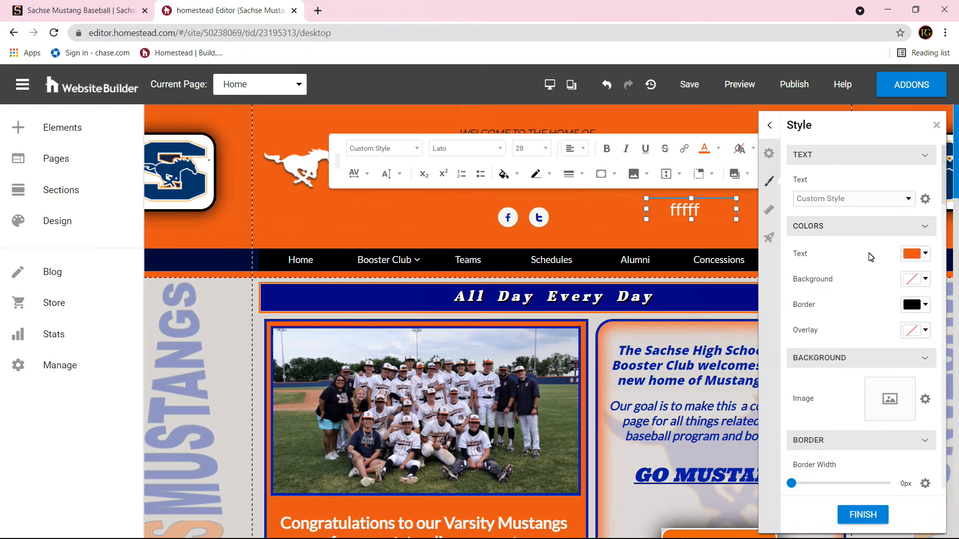
pyautogui.scroll(-2, 843, 344)
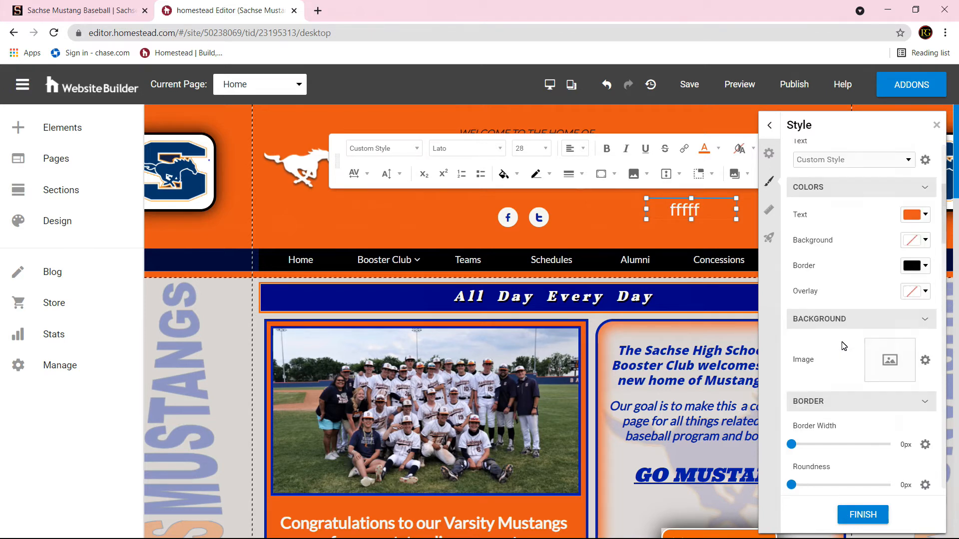
pyautogui.scroll(-3, 843, 345)
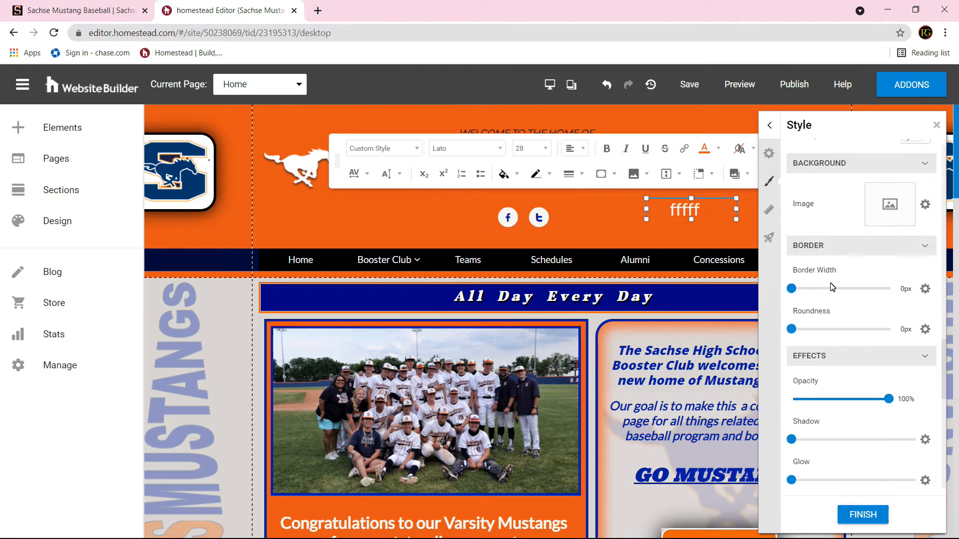
pyautogui.scroll(-2, 824, 397)
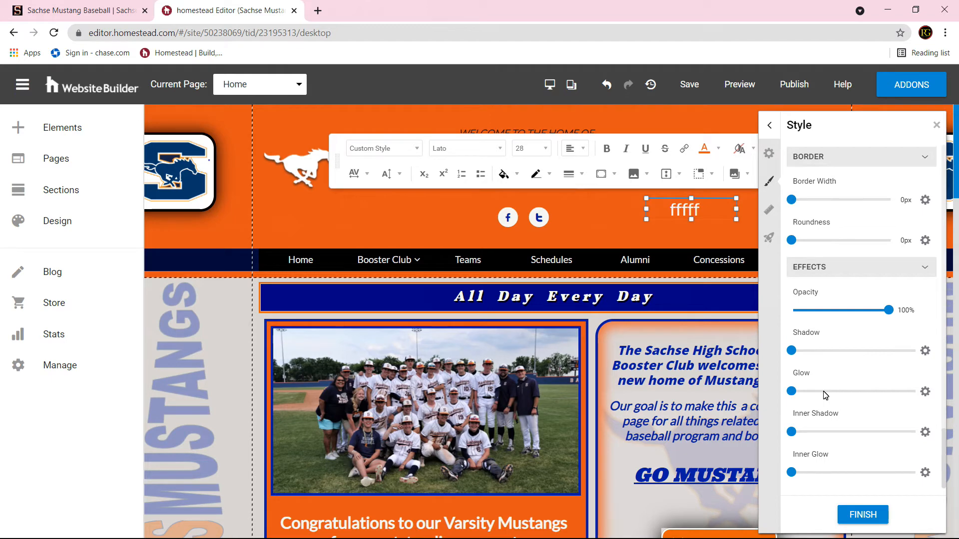
# Review the heading's docking, size and position settings, and close its advanced settings.
pyautogui.scroll(7, 825, 396)
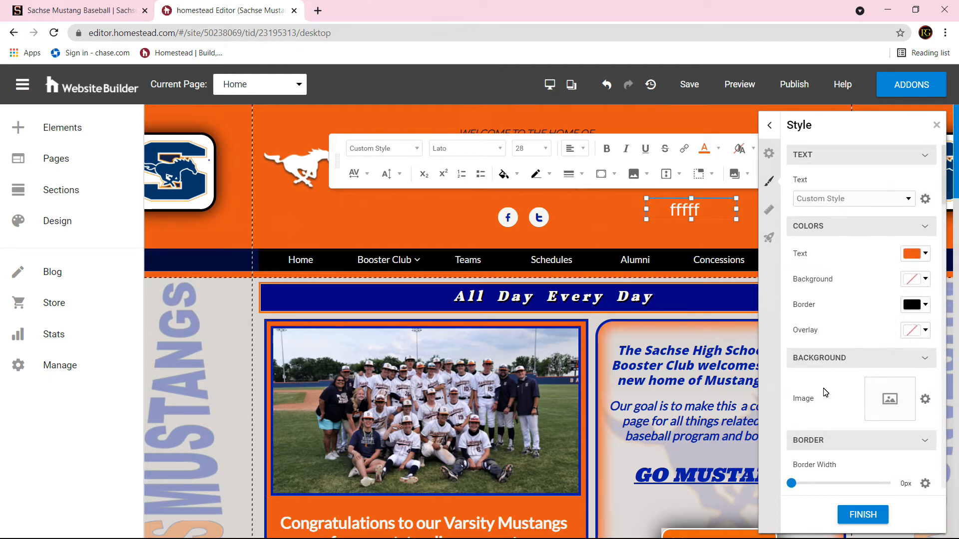
pyautogui.click(768, 211)
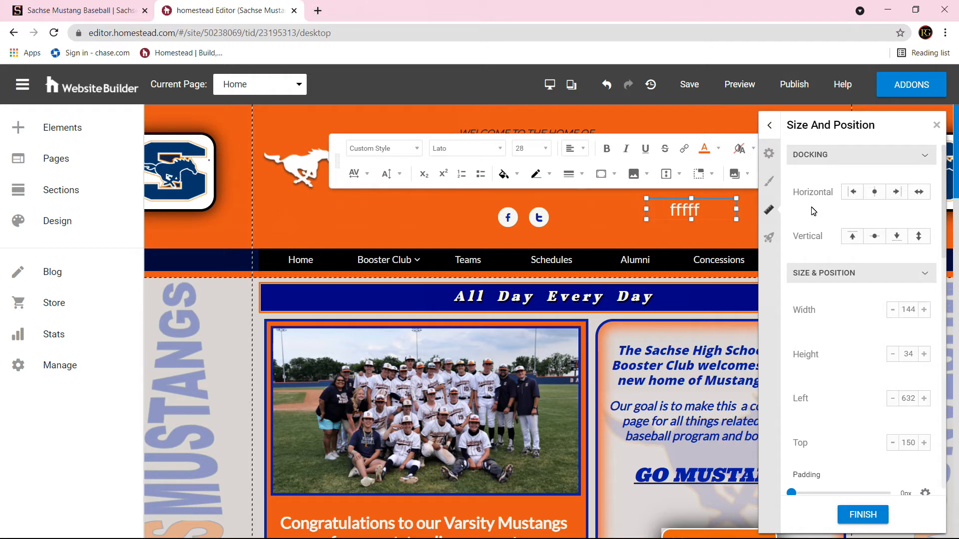
pyautogui.click(936, 125)
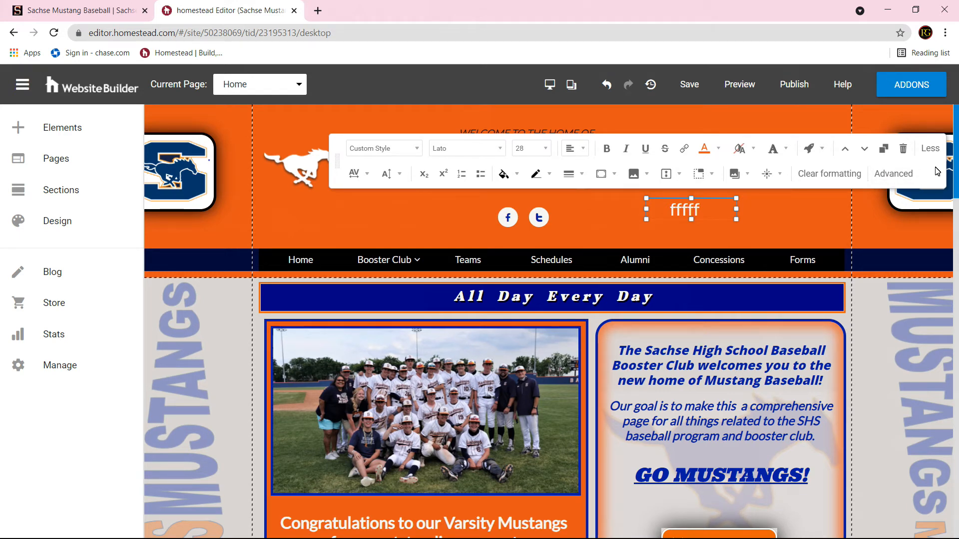
# Preview the Home page with the new heading in its header, and return to editing.
pyautogui.click(782, 227)
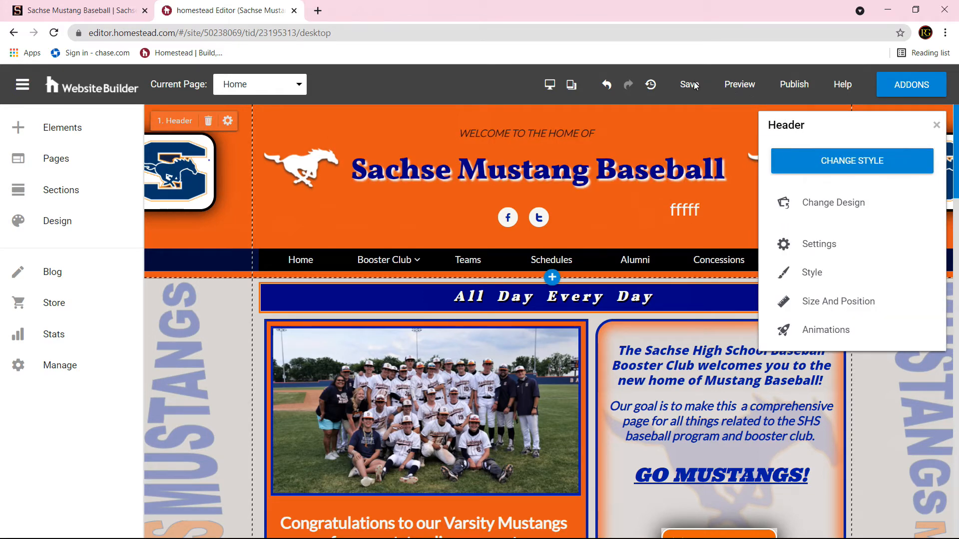
pyautogui.click(738, 84)
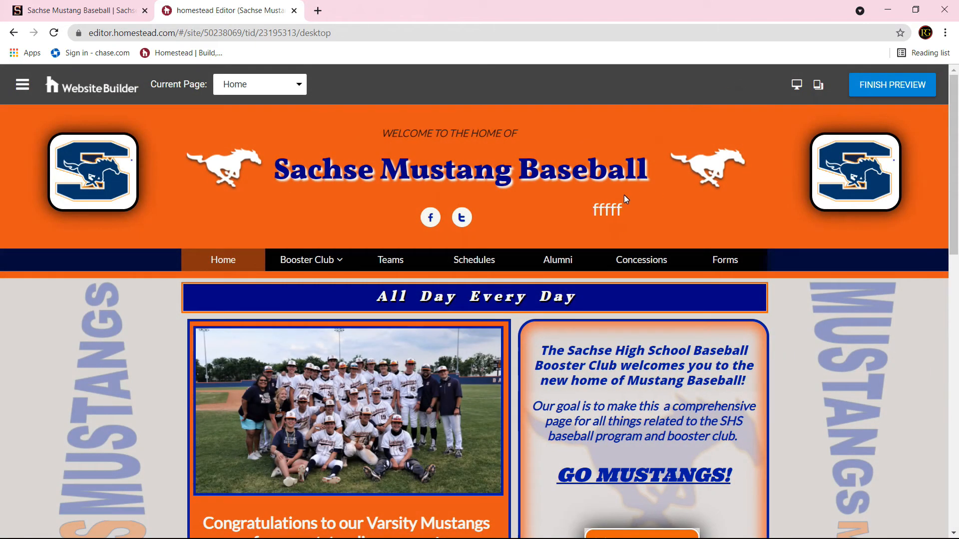
pyautogui.click(889, 80)
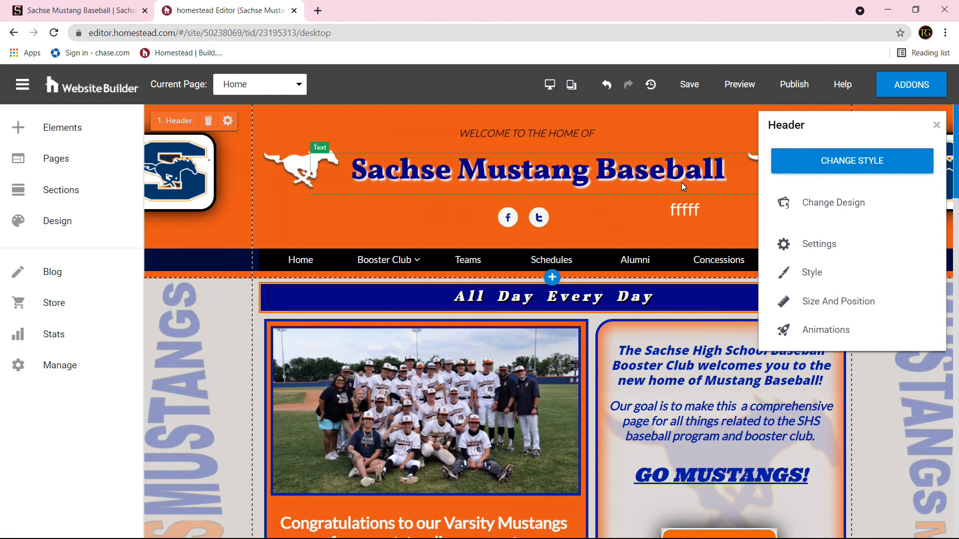
# Delete the "fffff" heading from the header, including from all other pages that share it.
pyautogui.click(679, 209)
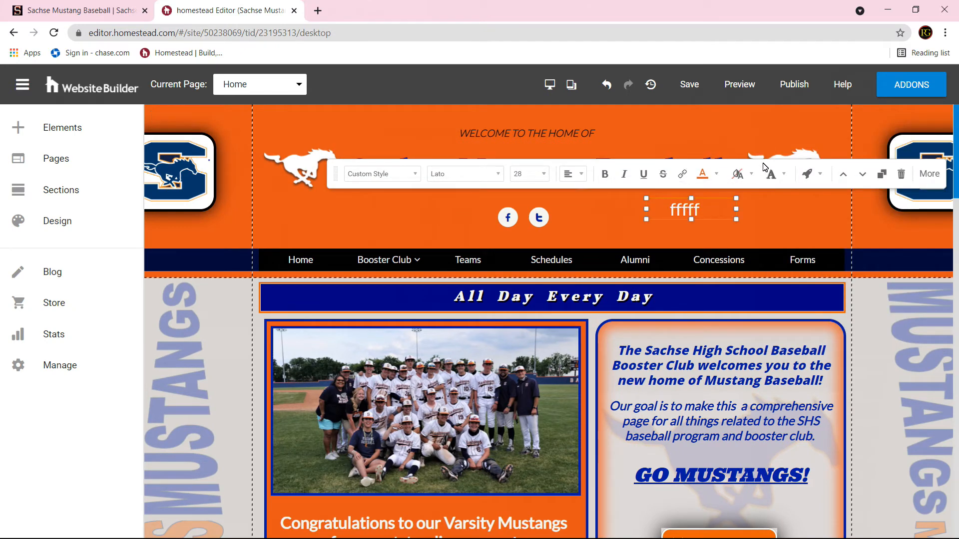
pyautogui.click(901, 174)
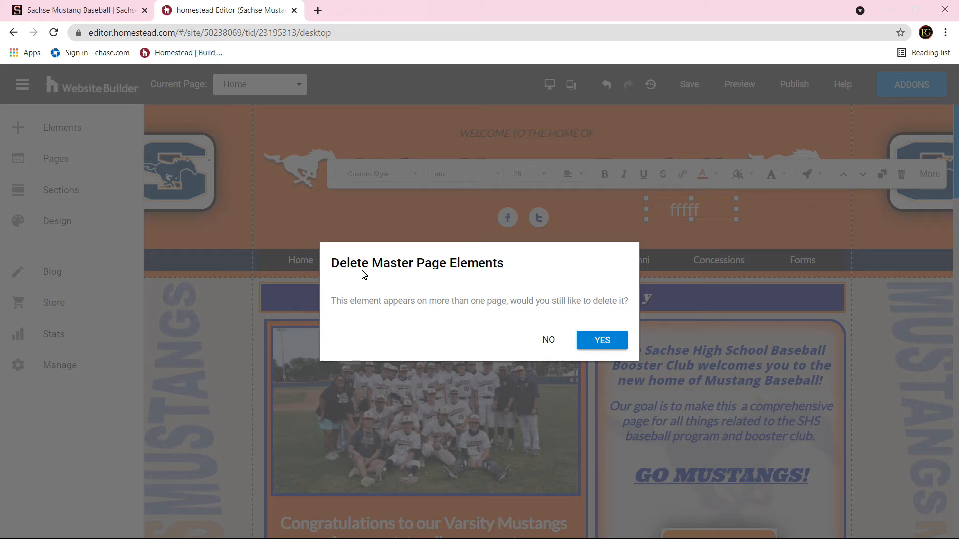
pyautogui.click(602, 342)
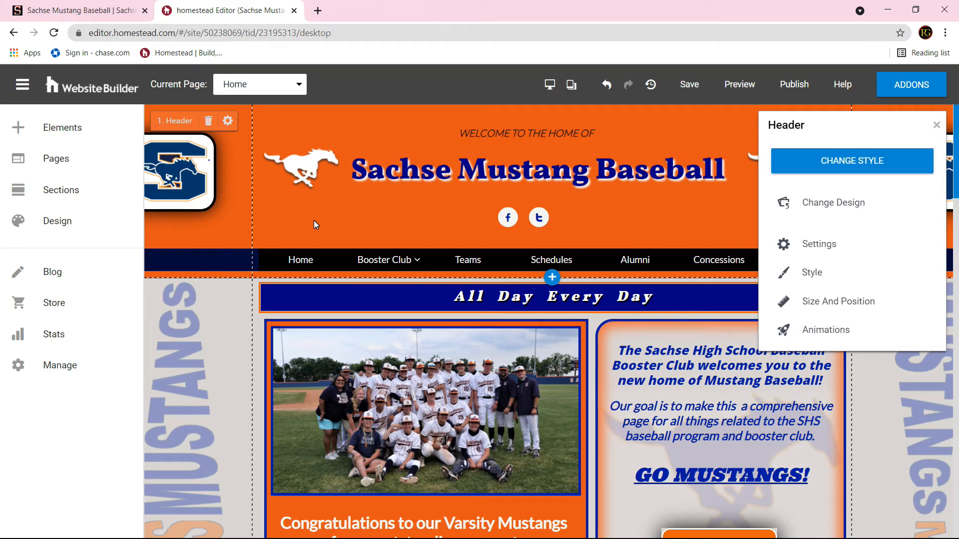
# Examine the site's page list, including the pages hidden on desktop and mobile, and compare it with the live site's navigation.
pyautogui.scroll(-10, 313, 220)
pyautogui.scroll(10, 314, 220)
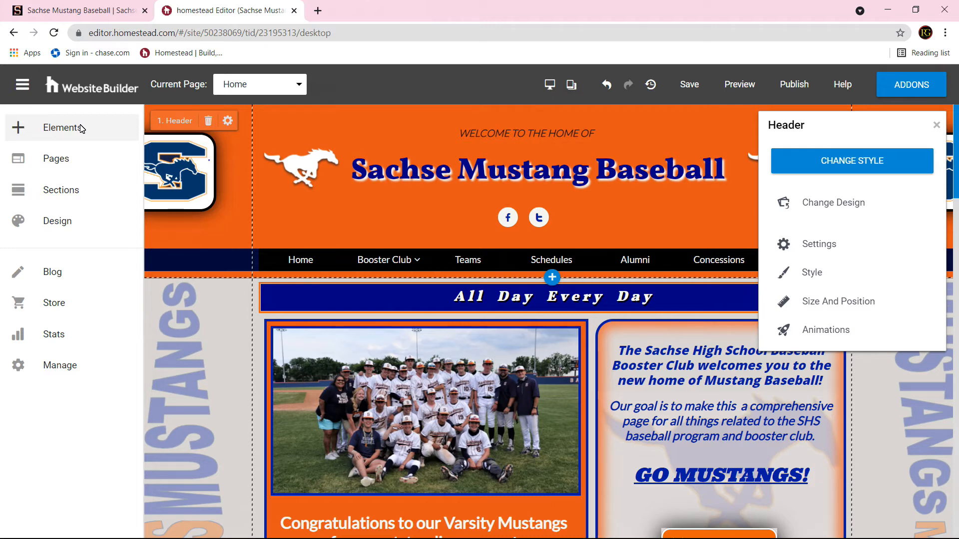
pyautogui.click(56, 159)
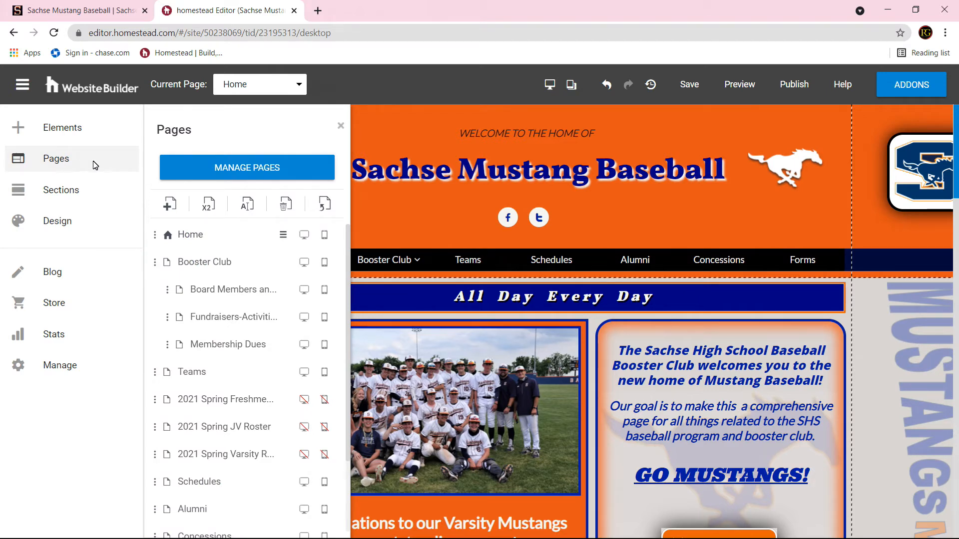
pyautogui.click(67, 6)
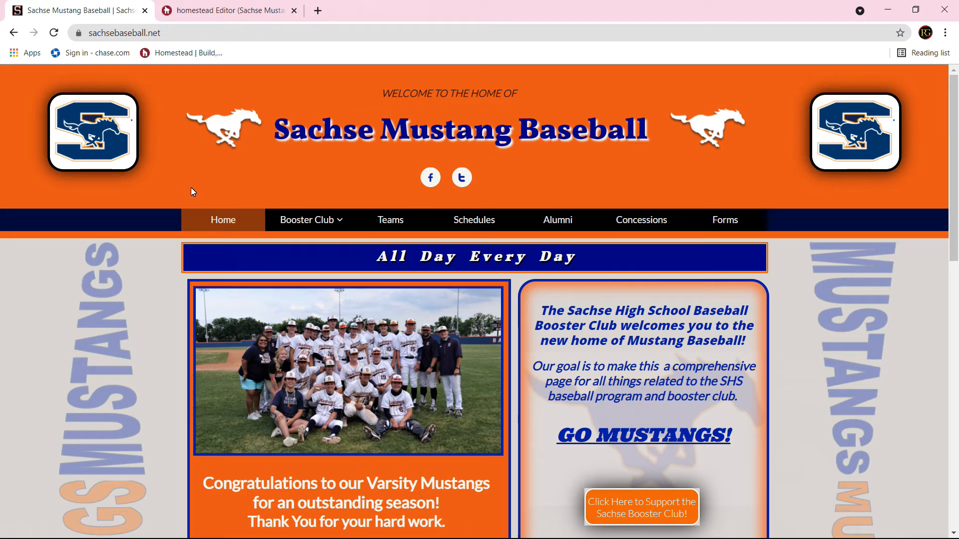
pyautogui.click(223, 12)
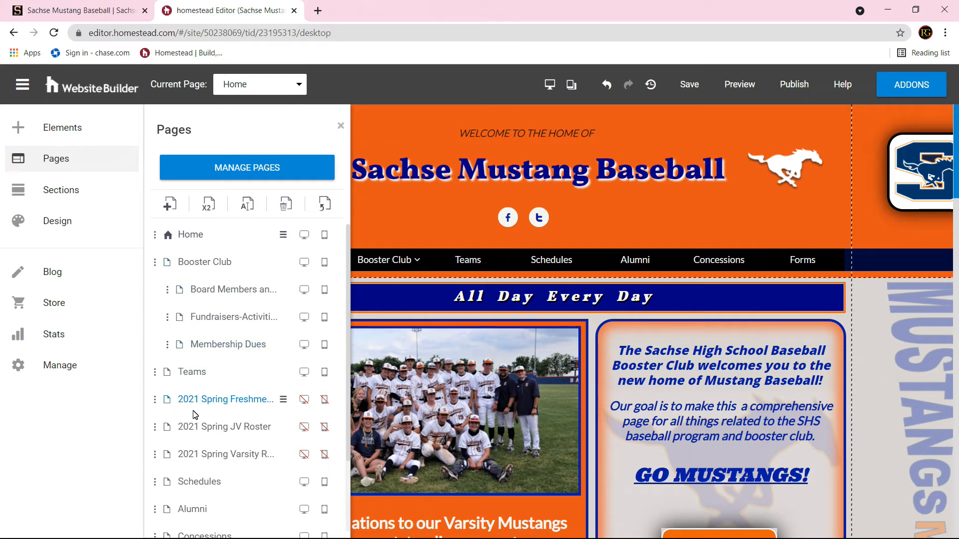
pyautogui.scroll(-1, 193, 433)
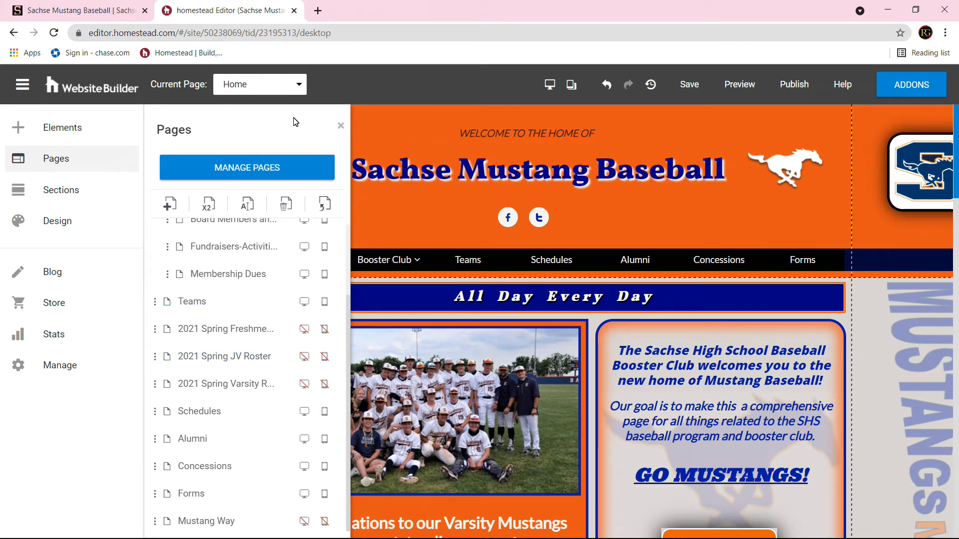
pyautogui.click(341, 130)
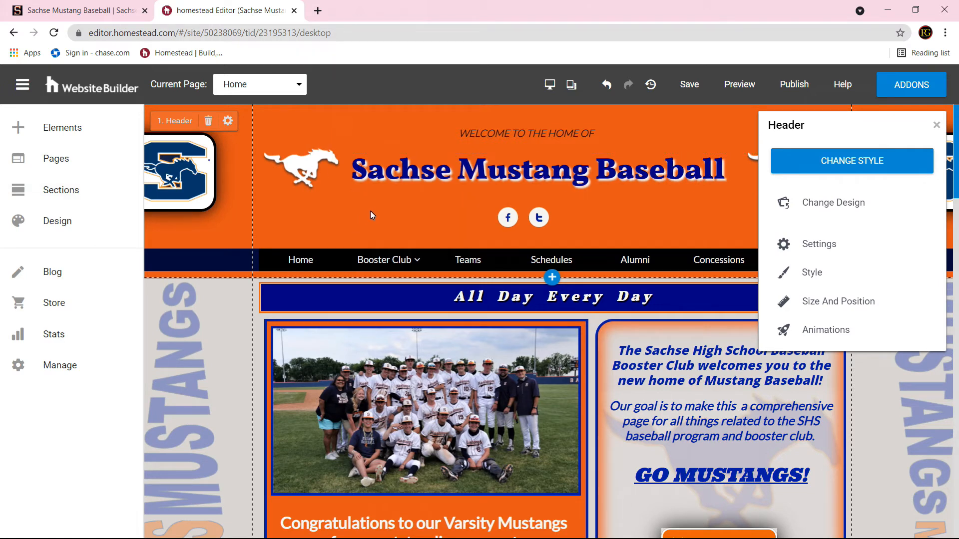
# Select Body 1, Section 1, Twitter Feed and Footer in turn to examine how the Home page is divided.
pyautogui.click(937, 125)
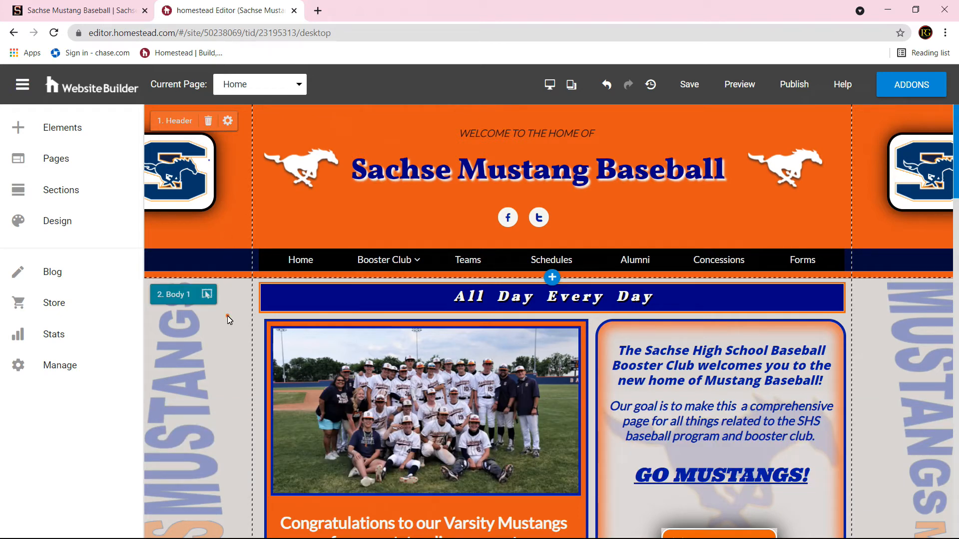
pyautogui.click(227, 316)
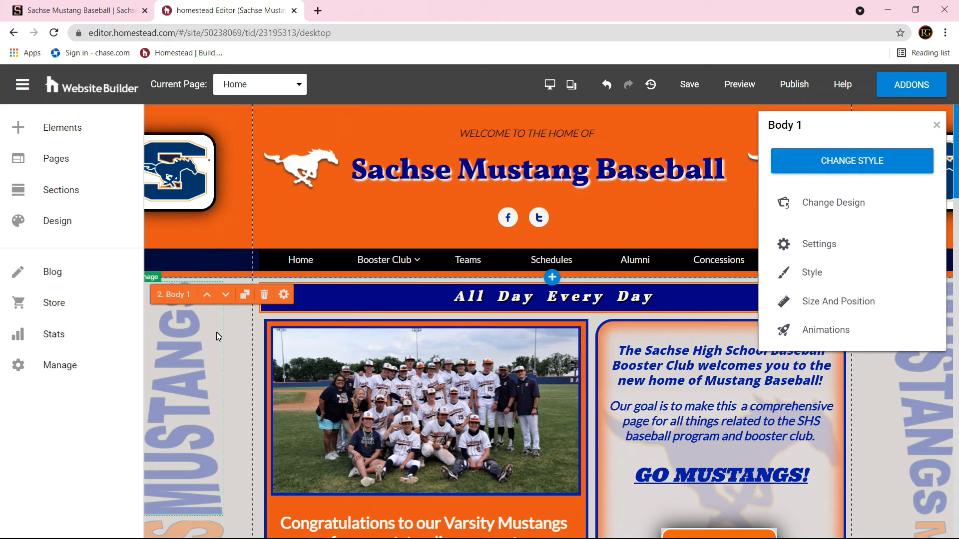
pyautogui.scroll(-10, 218, 336)
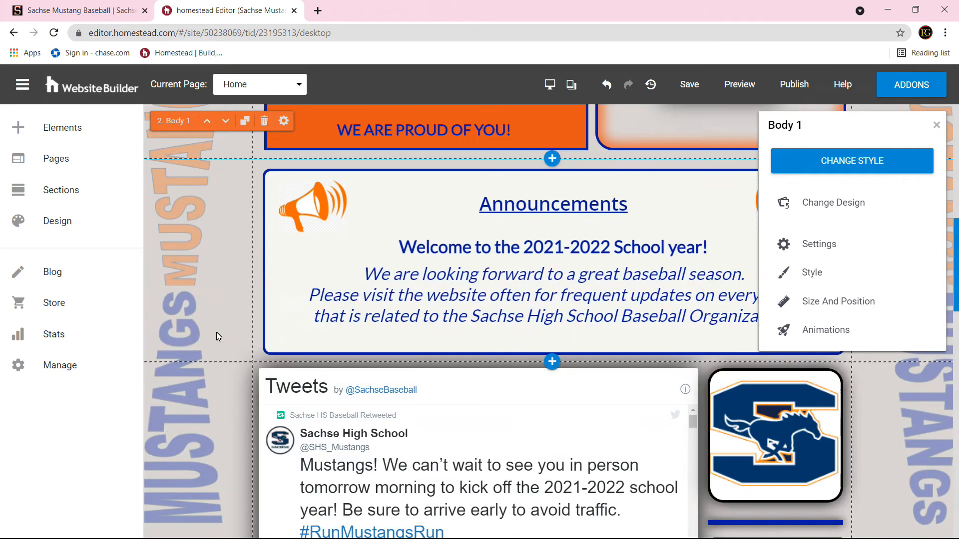
pyautogui.click(244, 248)
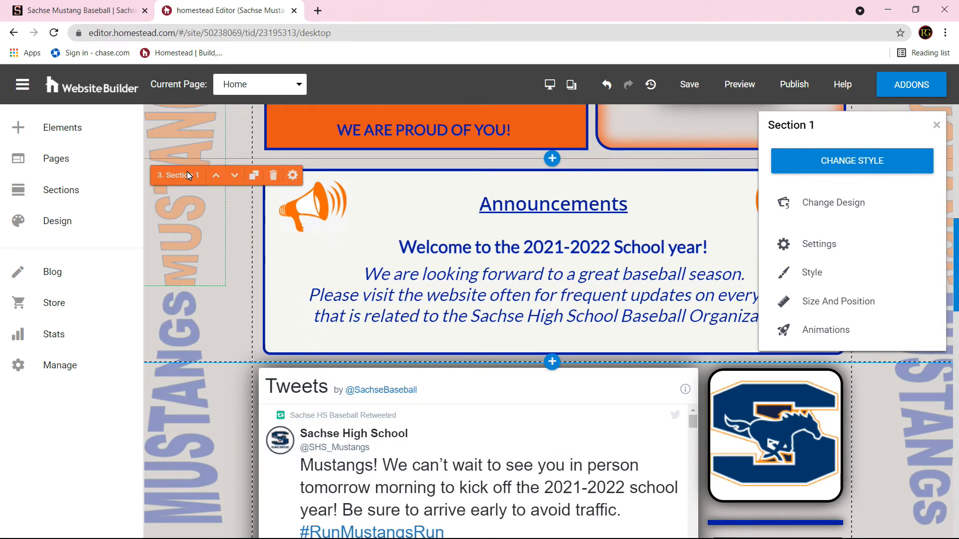
pyautogui.scroll(-2, 238, 320)
pyautogui.click(236, 316)
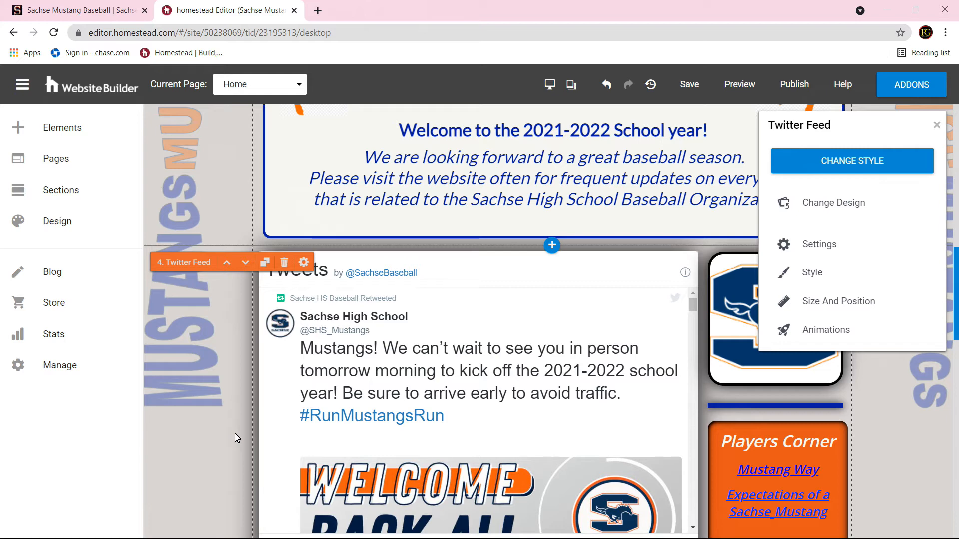
pyautogui.scroll(-5, 236, 438)
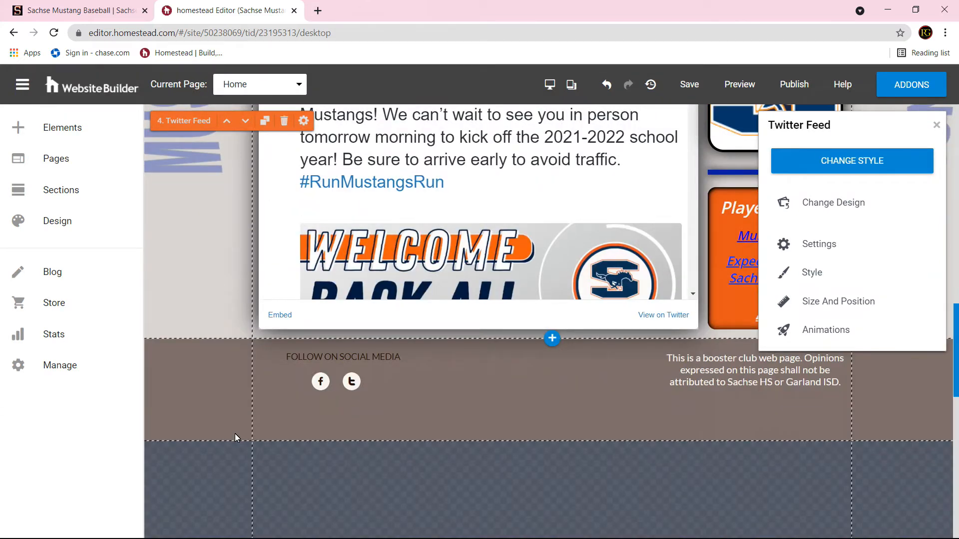
pyautogui.click(235, 392)
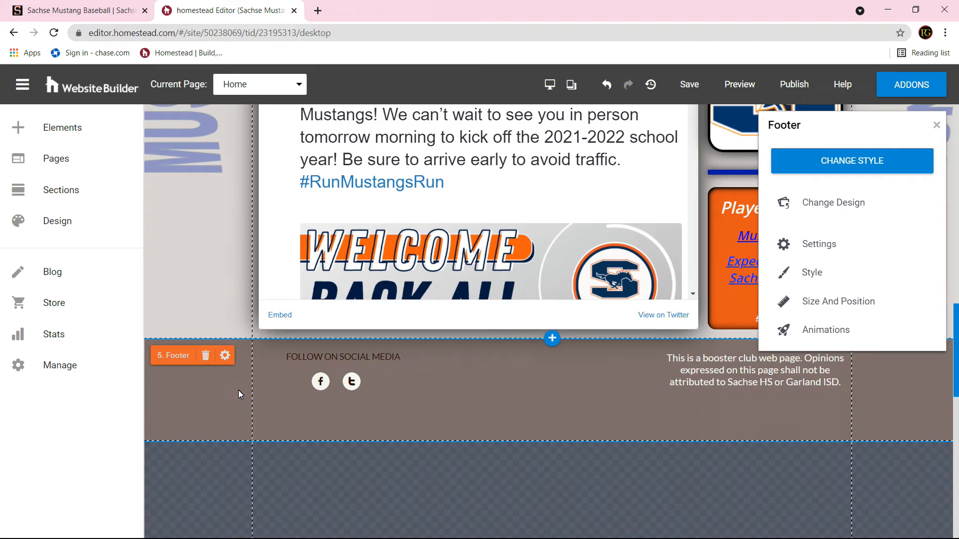
pyautogui.scroll(10, 424, 390)
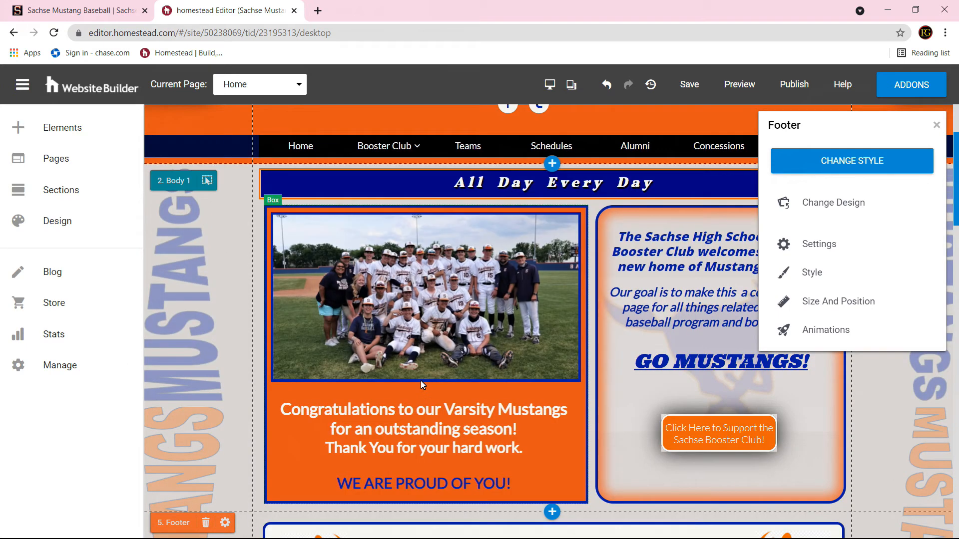
# Nudge the Announcements text box slightly up and to the left, and raise the lower boundary of its section closer to the box.
pyautogui.scroll(-5, 422, 382)
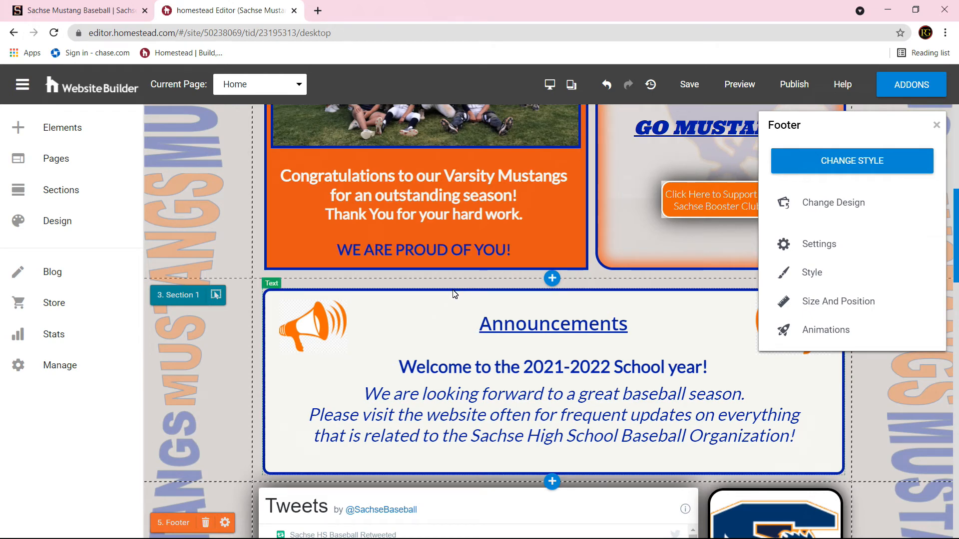
pyautogui.click(440, 315)
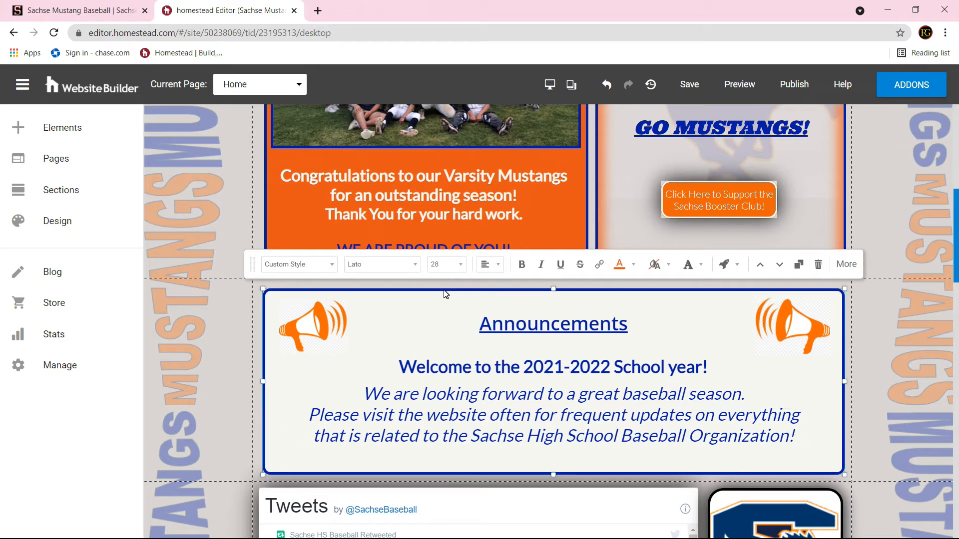
pyautogui.moveTo(444, 286); pyautogui.dragTo(442, 287)
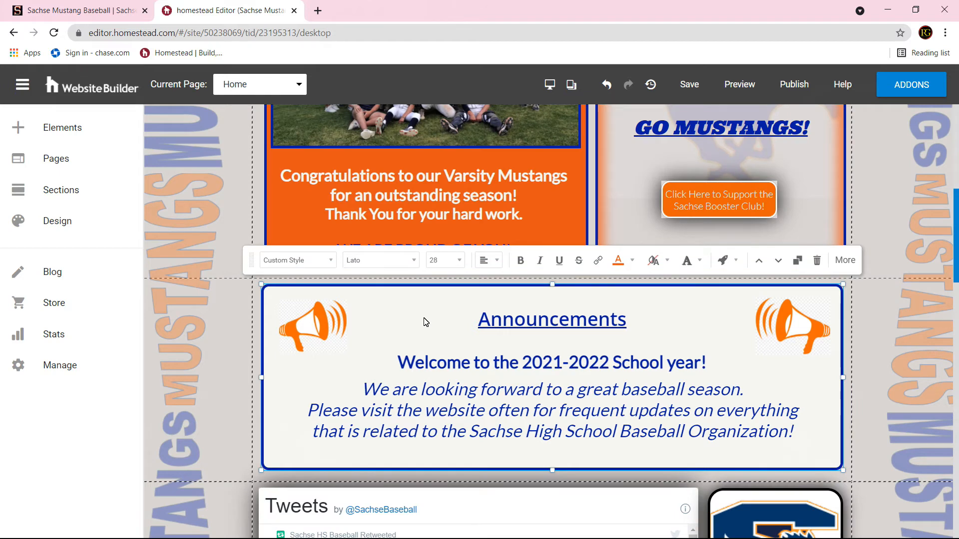
pyautogui.scroll(-2, 424, 324)
pyautogui.moveTo(416, 369); pyautogui.dragTo(419, 361)
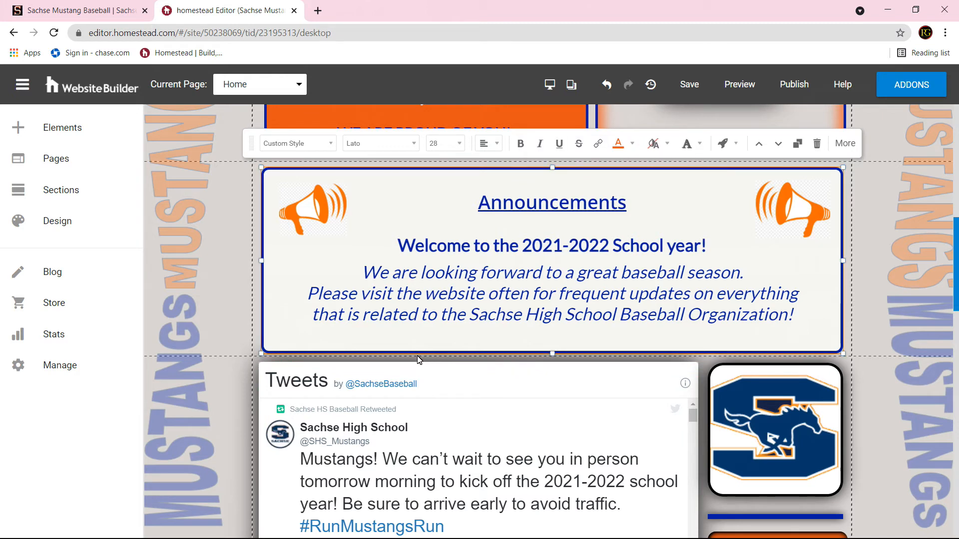
pyautogui.moveTo(418, 360); pyautogui.dragTo(416, 356)
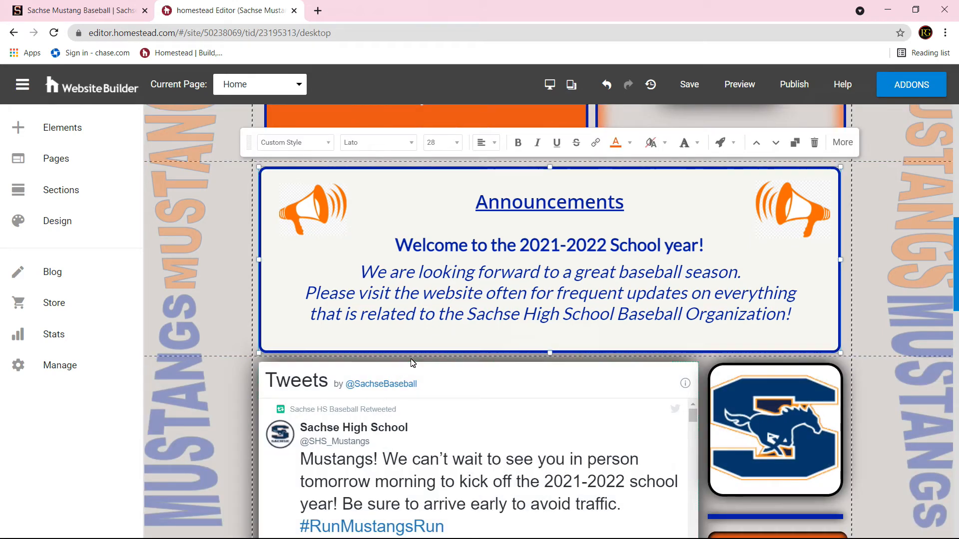
# Fine-tune Section 1's lower boundary so that the section ends just beneath the Announcements box.
pyautogui.click(240, 322)
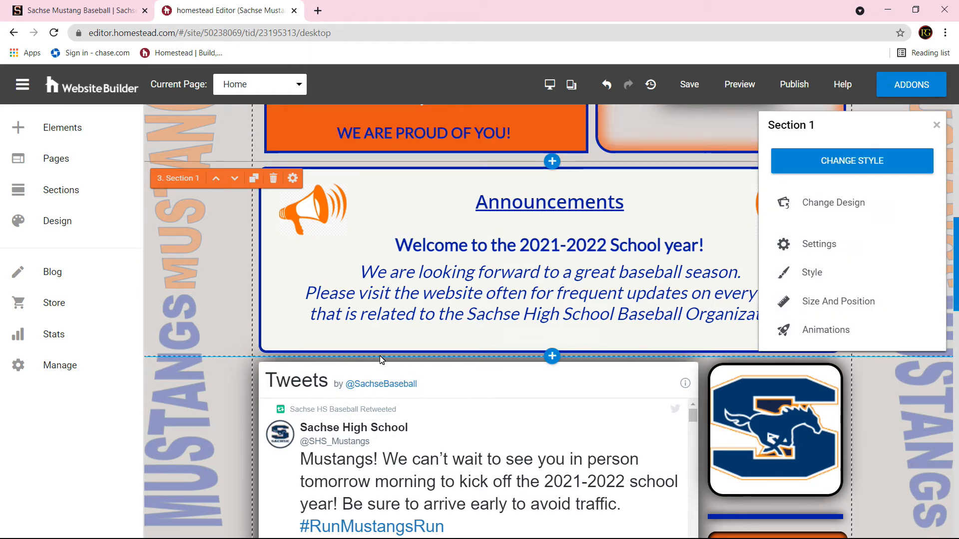
pyautogui.moveTo(380, 359)
pyautogui.mouseDown()
pyautogui.moveTo(377, 376)
pyautogui.moveTo(373, 353)
pyautogui.mouseUp()
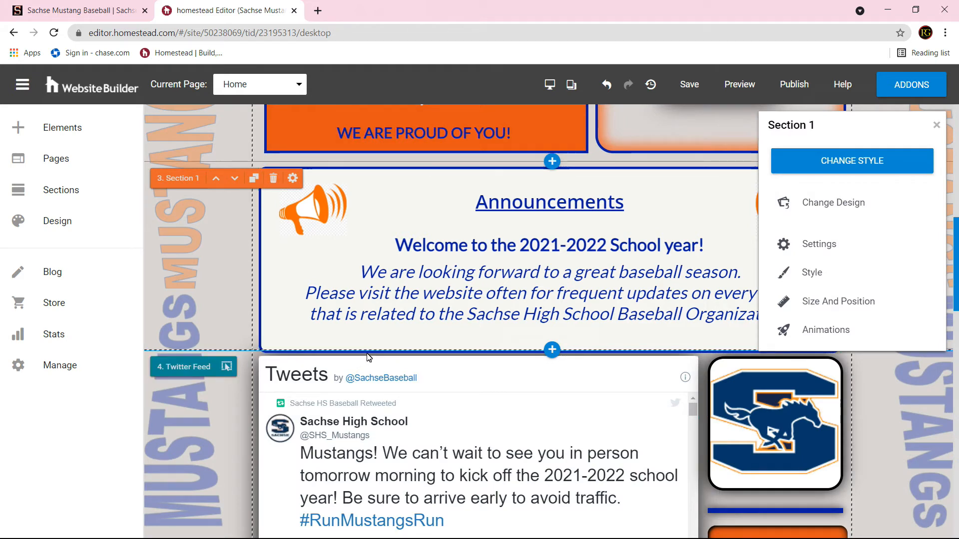
pyautogui.moveTo(370, 356); pyautogui.dragTo(374, 355)
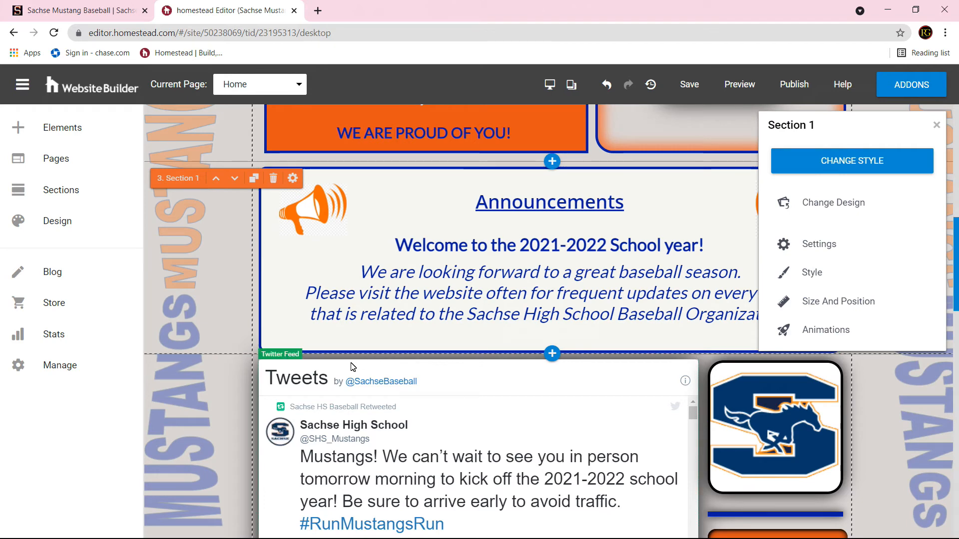
# Look over the Home page's layout and review its list of page sections.
pyautogui.scroll(-5, 354, 372)
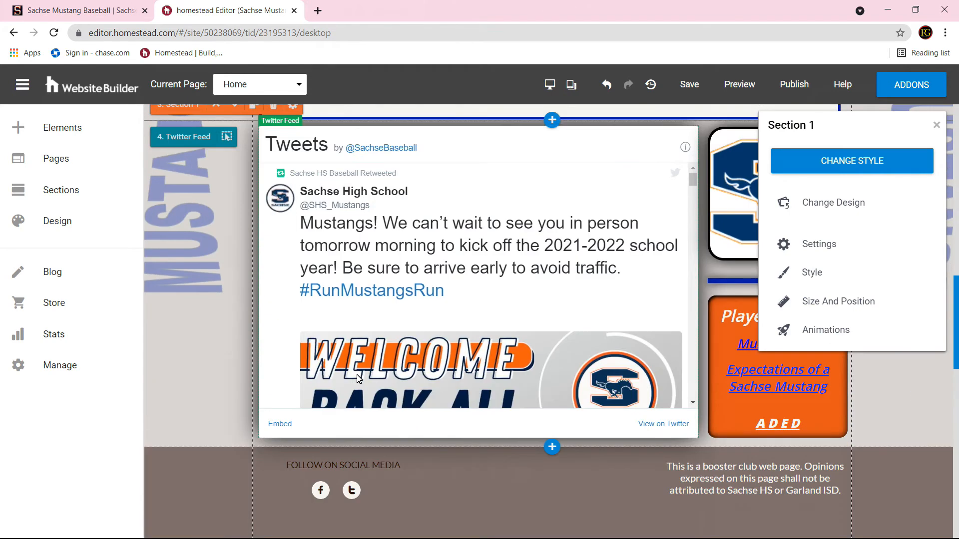
pyautogui.scroll(8, 358, 378)
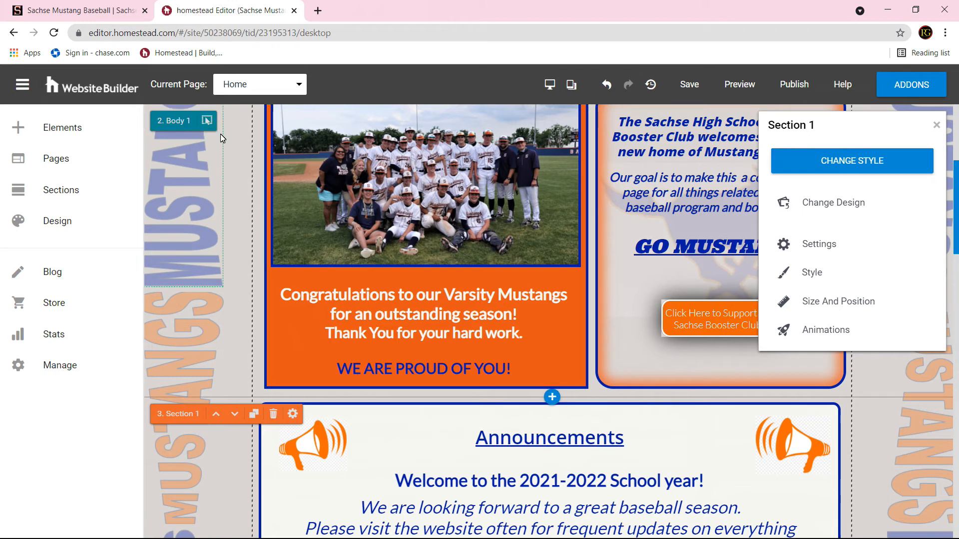
pyautogui.click(65, 195)
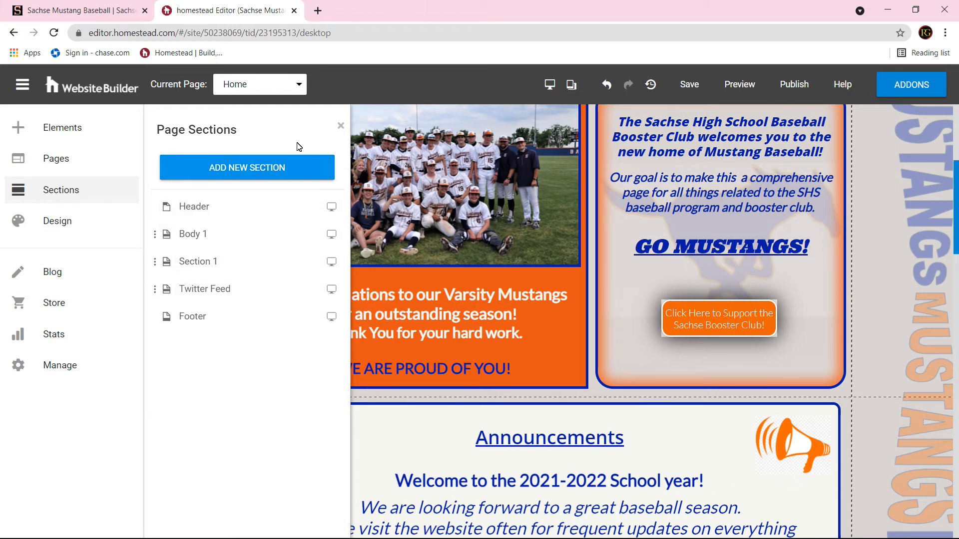
pyautogui.click(339, 125)
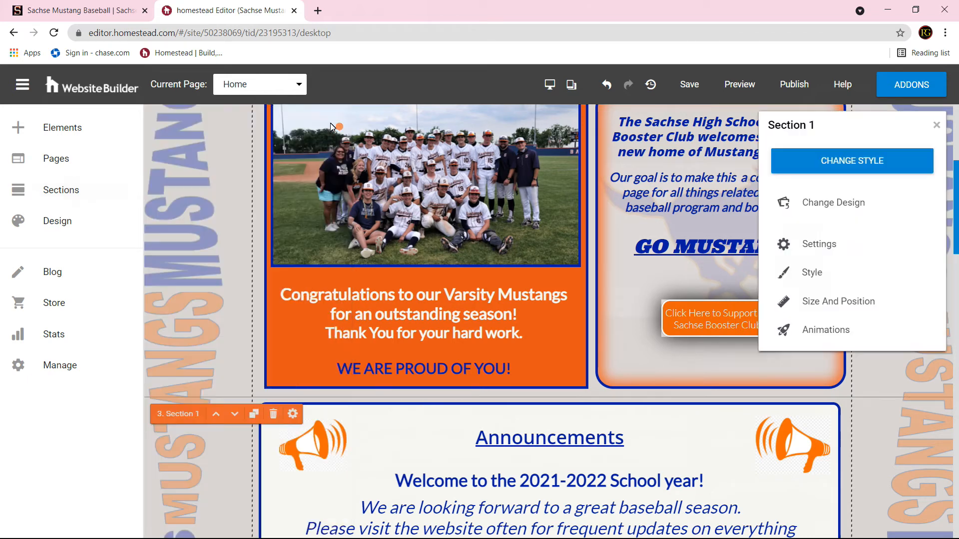
# Browse the site-wide background design options, covering colors, textures and images.
pyautogui.click(61, 220)
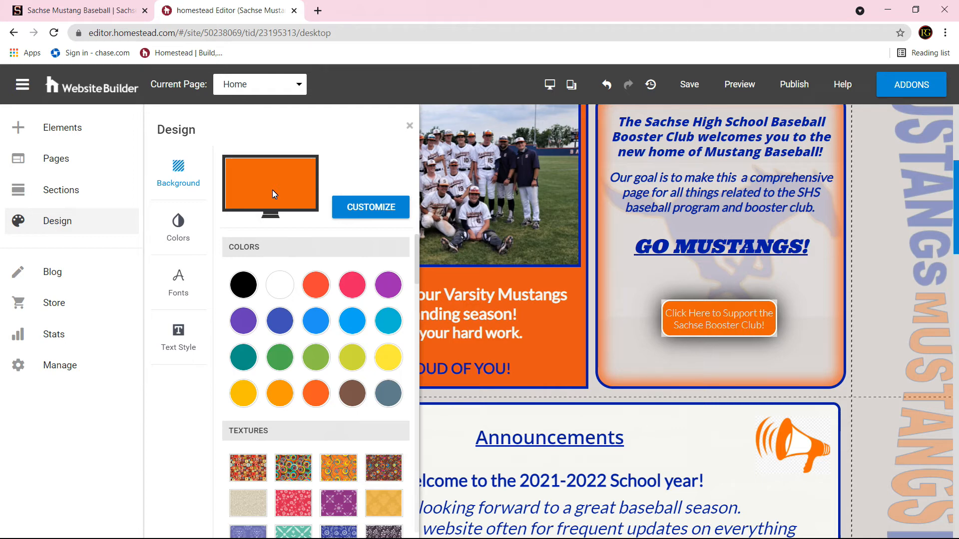
pyautogui.scroll(-8, 243, 432)
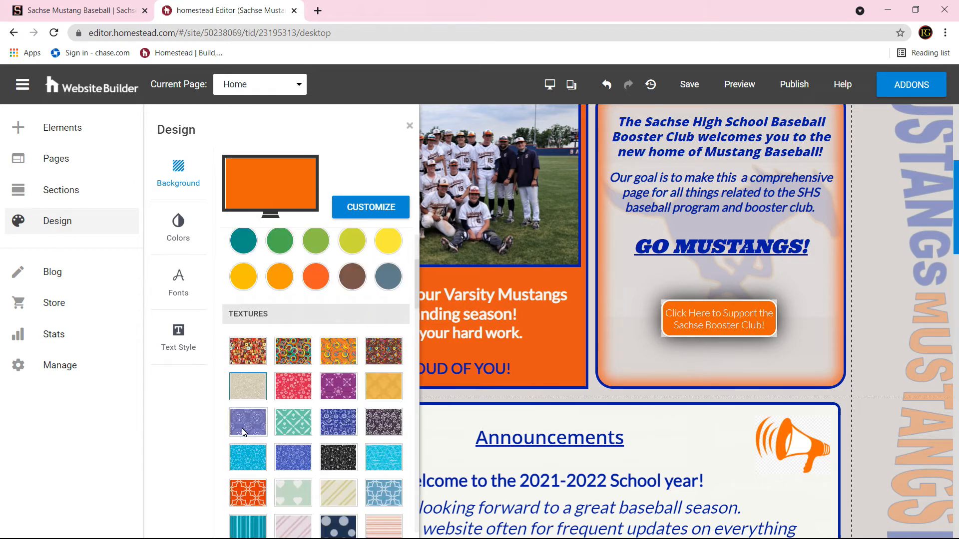
pyautogui.scroll(-6, 242, 432)
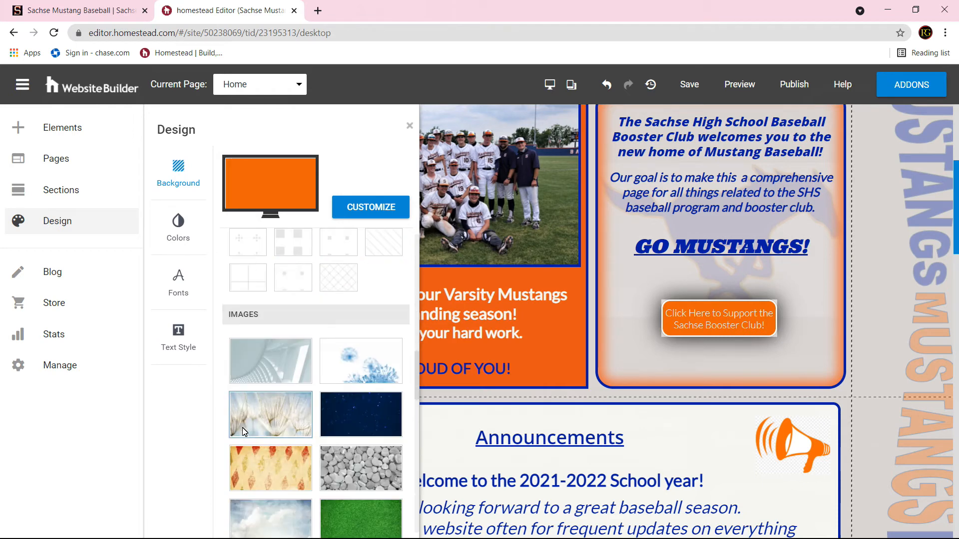
pyautogui.scroll(12, 241, 428)
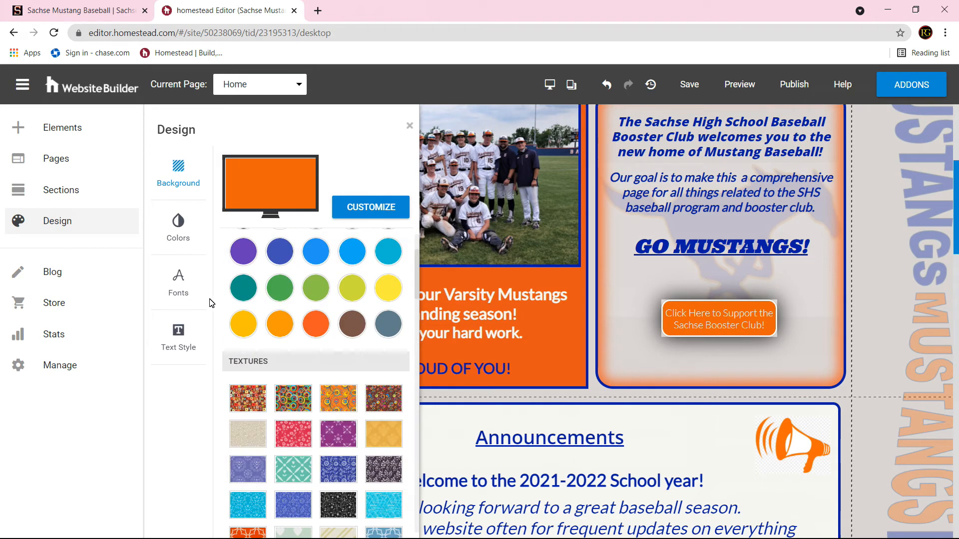
# Examine the site's color palette, its presets and the editable site color shades, and close the design options.
pyautogui.click(180, 227)
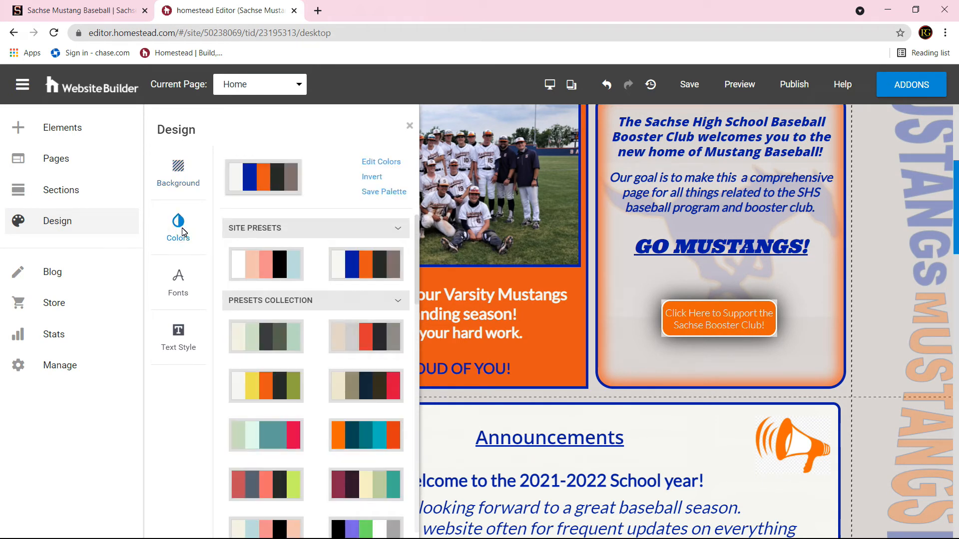
pyautogui.click(238, 179)
pyautogui.click(391, 163)
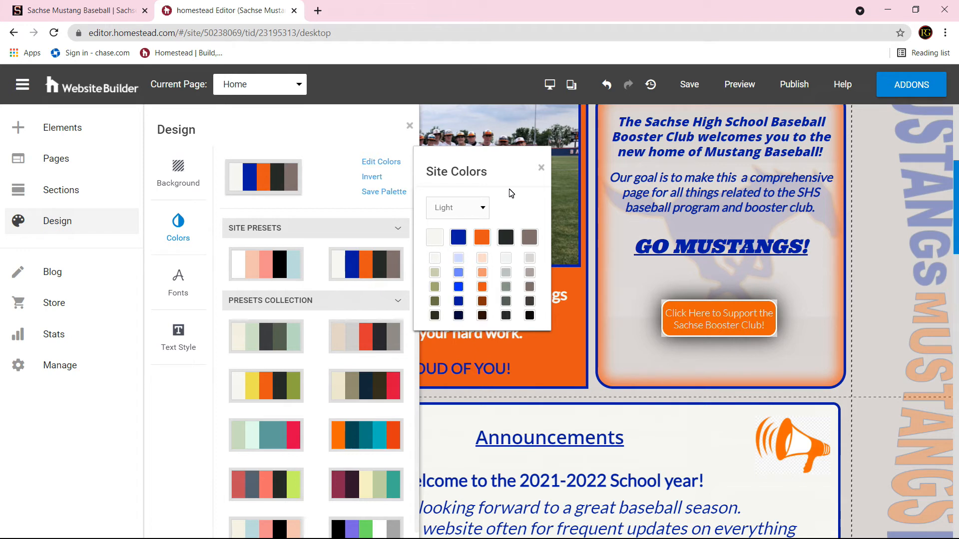
pyautogui.click(338, 184)
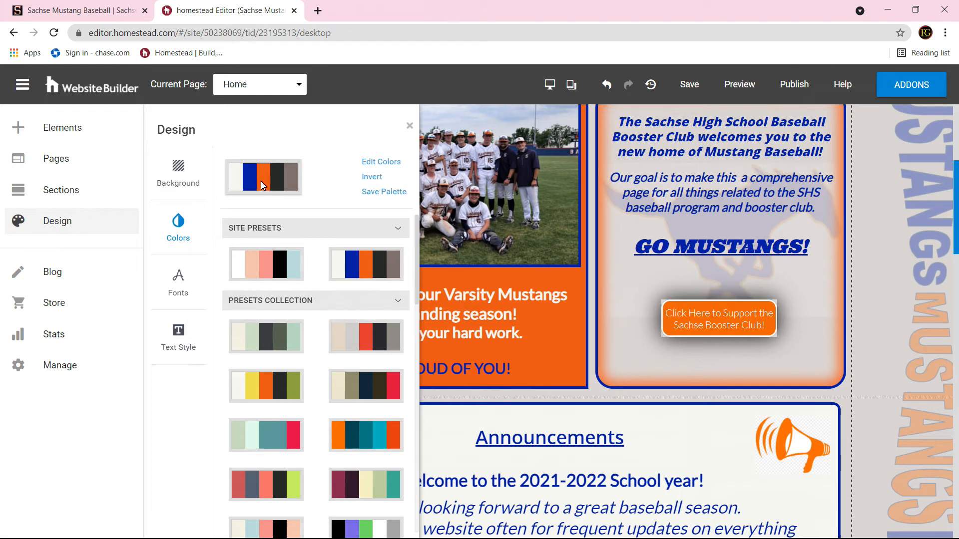
pyautogui.click(317, 182)
pyautogui.click(410, 125)
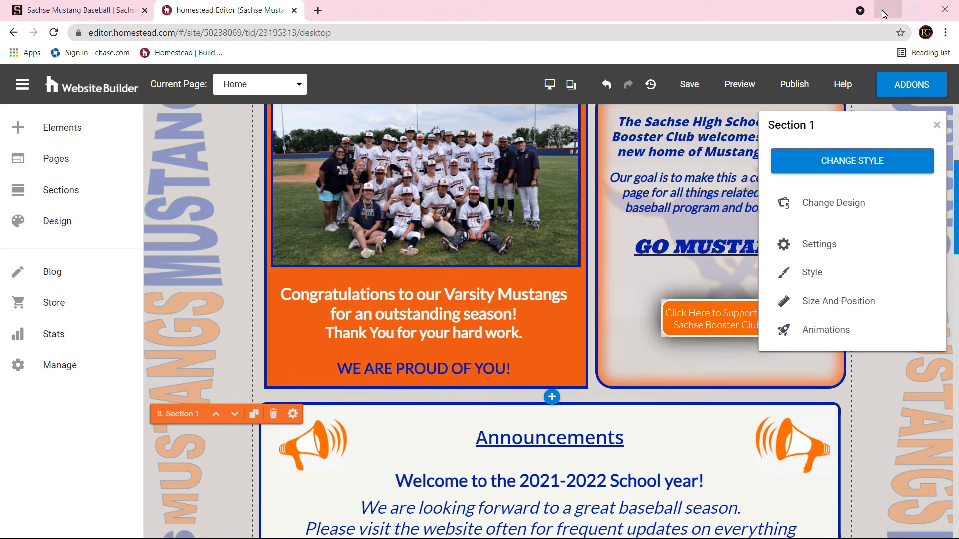
# Open the website statistics and examine the unique visitors chart and the visitors map.
pyautogui.click(55, 335)
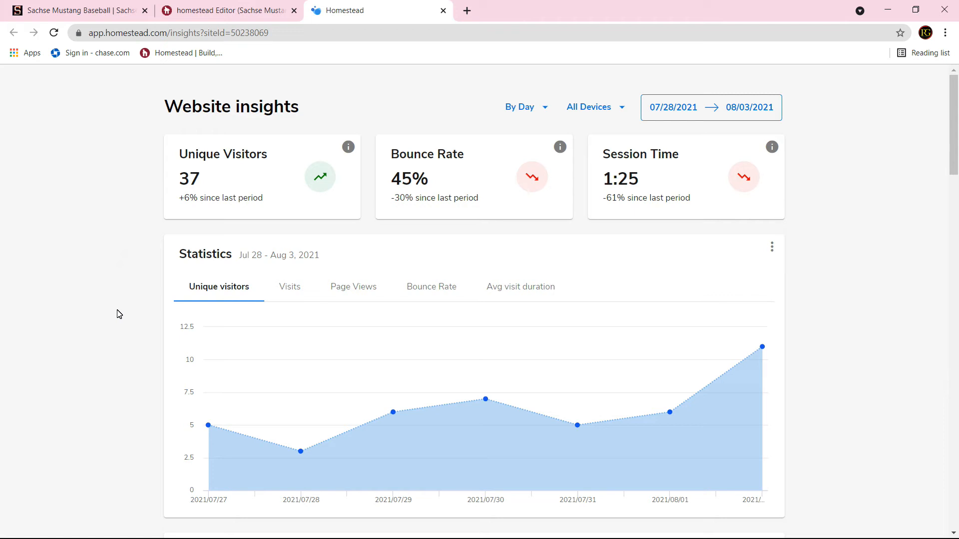
pyautogui.scroll(-1, 118, 313)
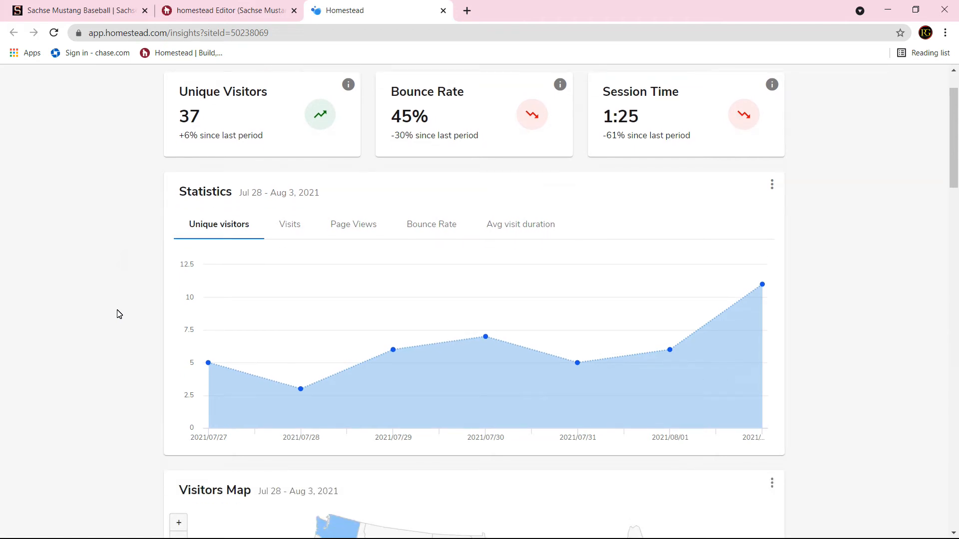
pyautogui.scroll(-1, 119, 313)
pyautogui.scroll(-1, 119, 314)
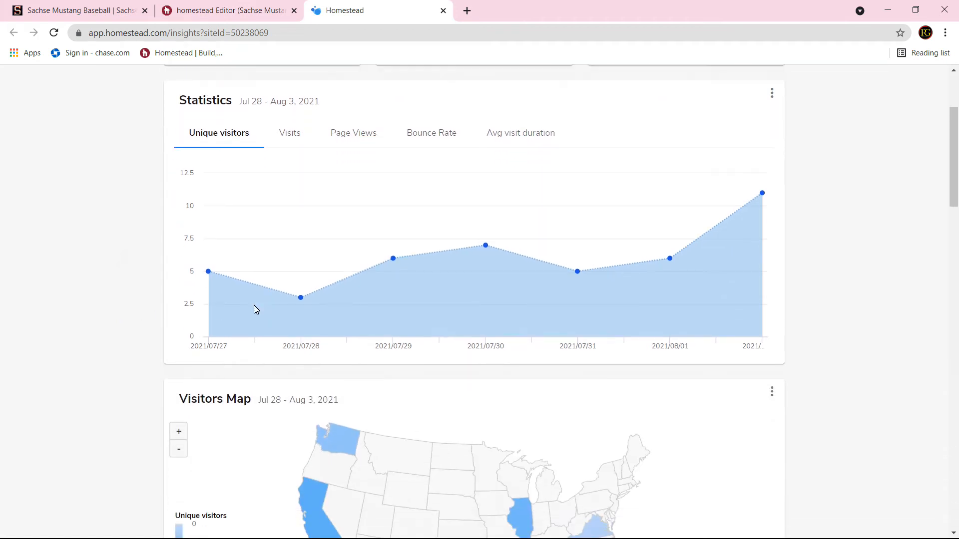
pyautogui.scroll(-1, 290, 300)
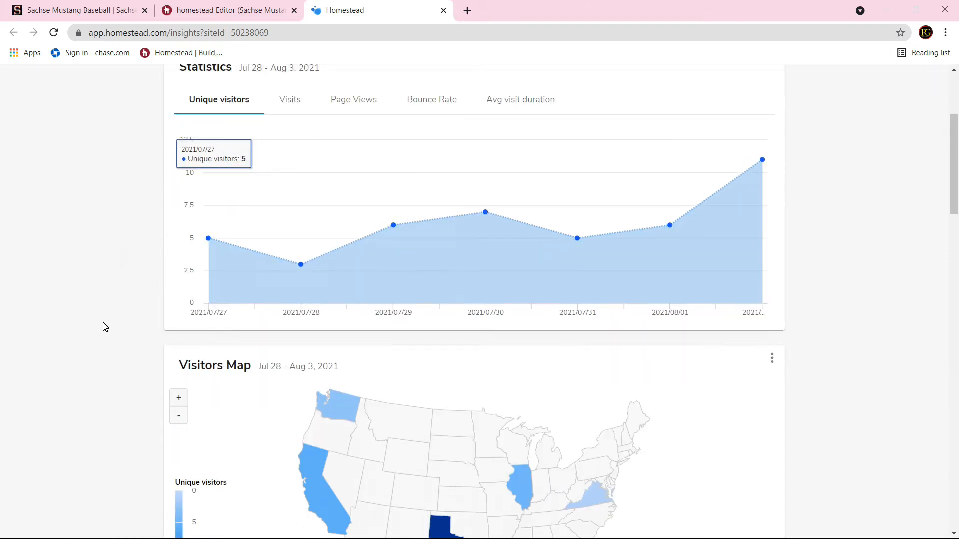
pyautogui.scroll(-3, 105, 327)
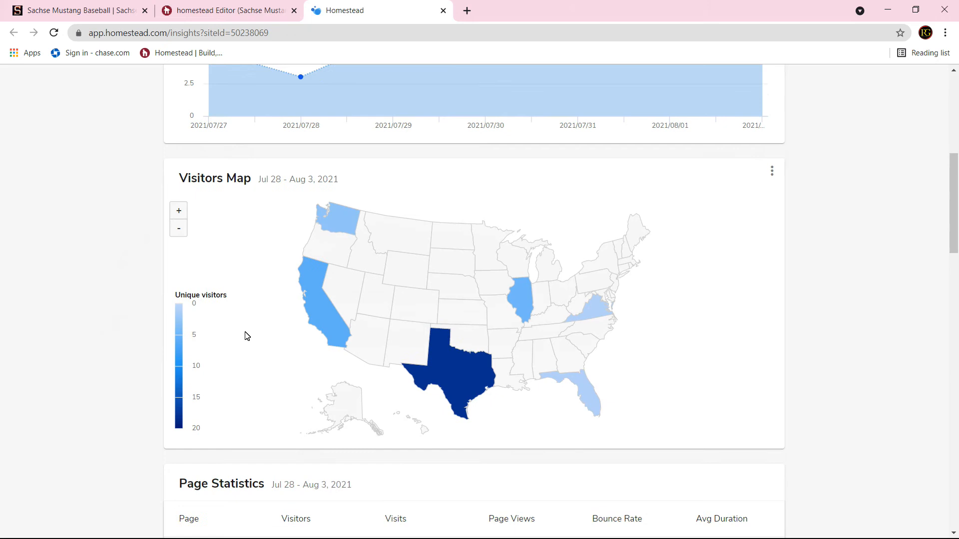
pyautogui.moveTo(581, 381)
# Review the page, device, browser, traffic source and regional statistics and the bounce rate explanation, and return to the site editor.
pyautogui.scroll(-5, 271, 370)
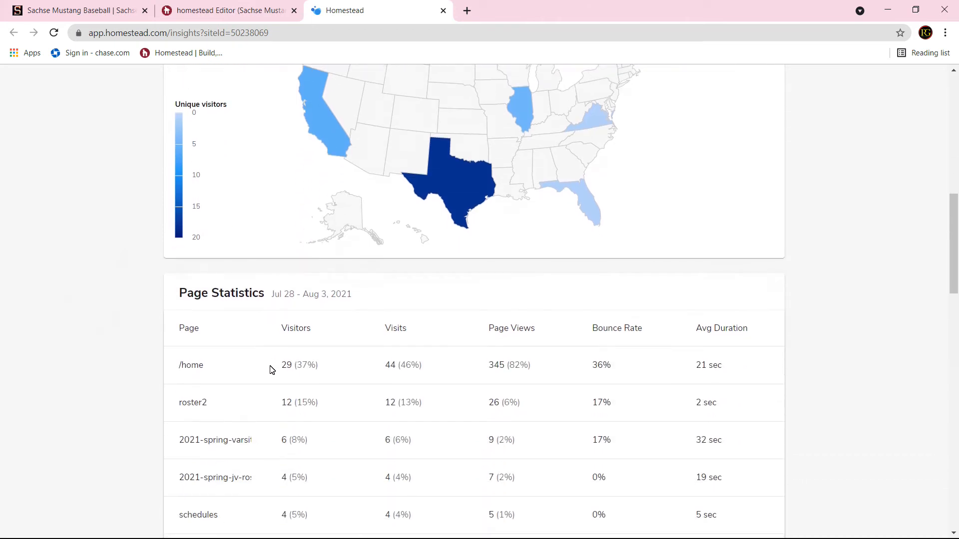
pyautogui.scroll(-2, 271, 370)
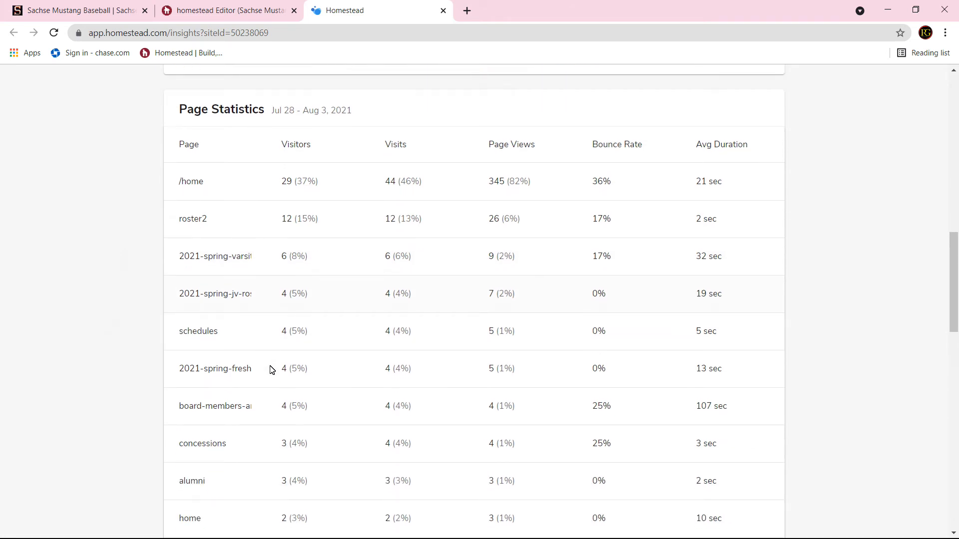
pyautogui.scroll(-8, 271, 370)
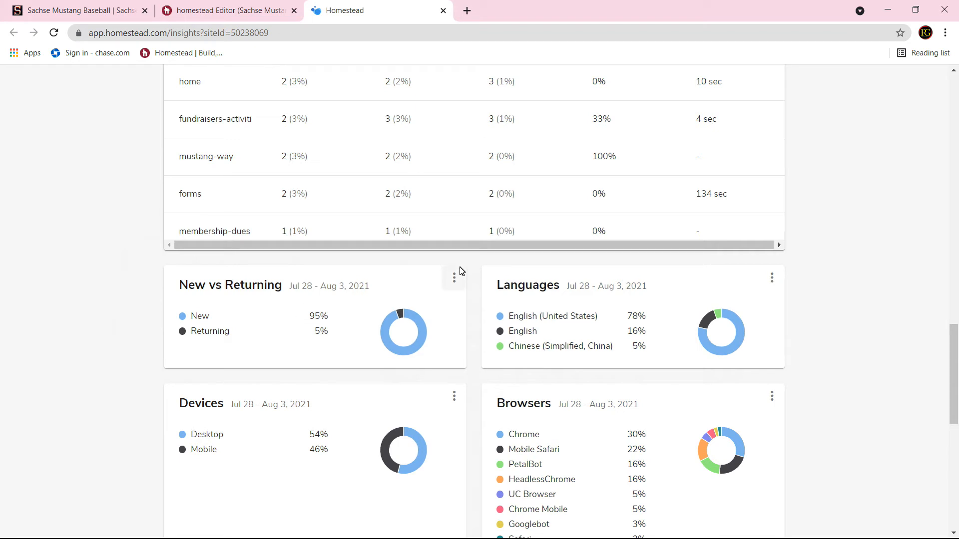
pyautogui.scroll(-8, 269, 448)
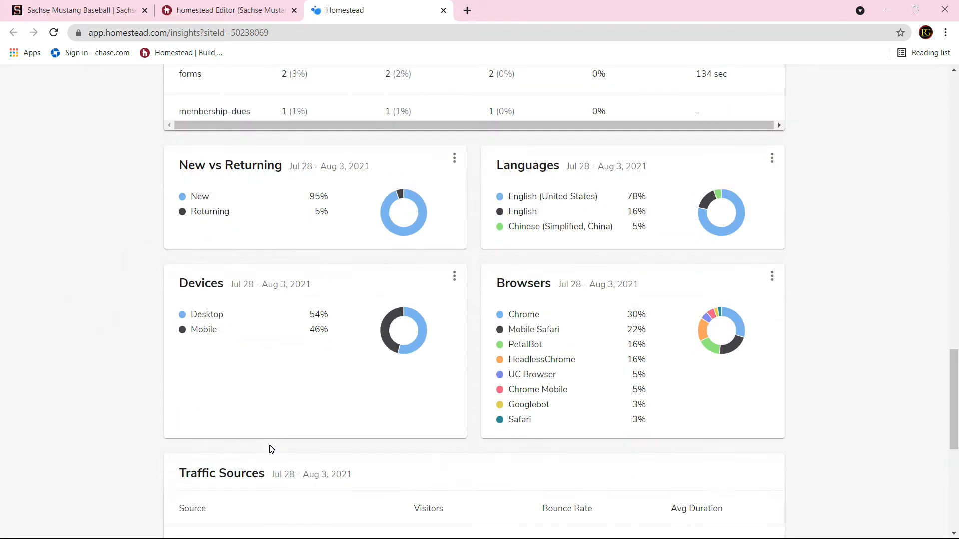
pyautogui.scroll(-1, 270, 448)
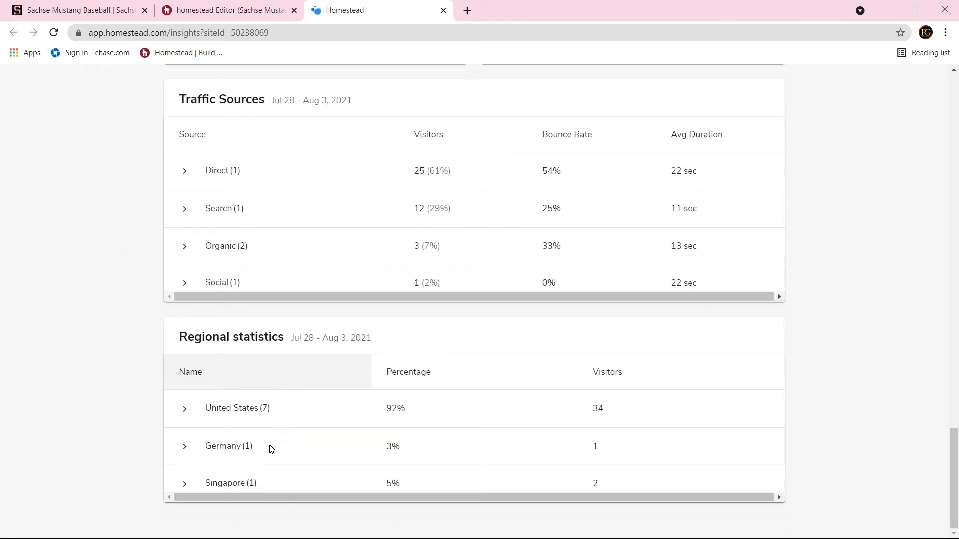
pyautogui.scroll(10, 270, 449)
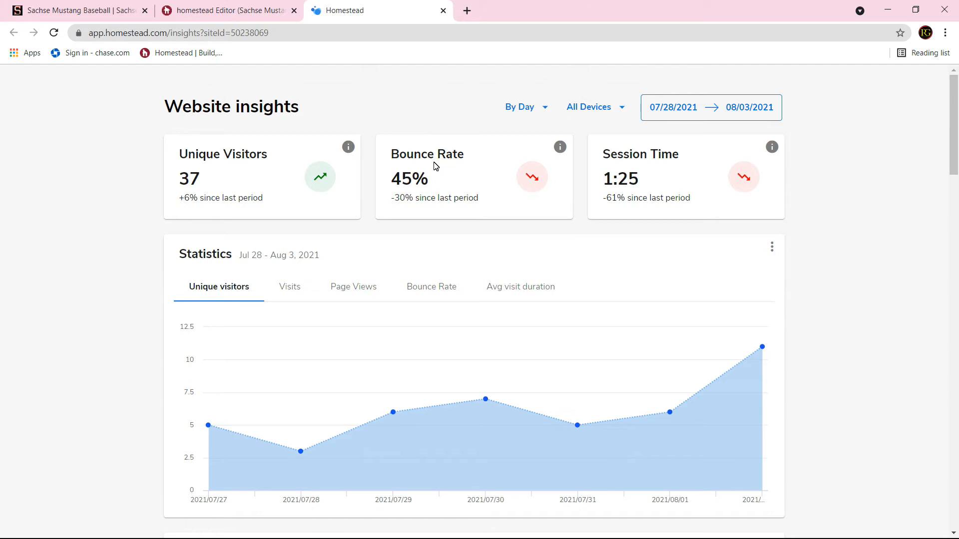
pyautogui.moveTo(561, 151)
pyautogui.click(443, 11)
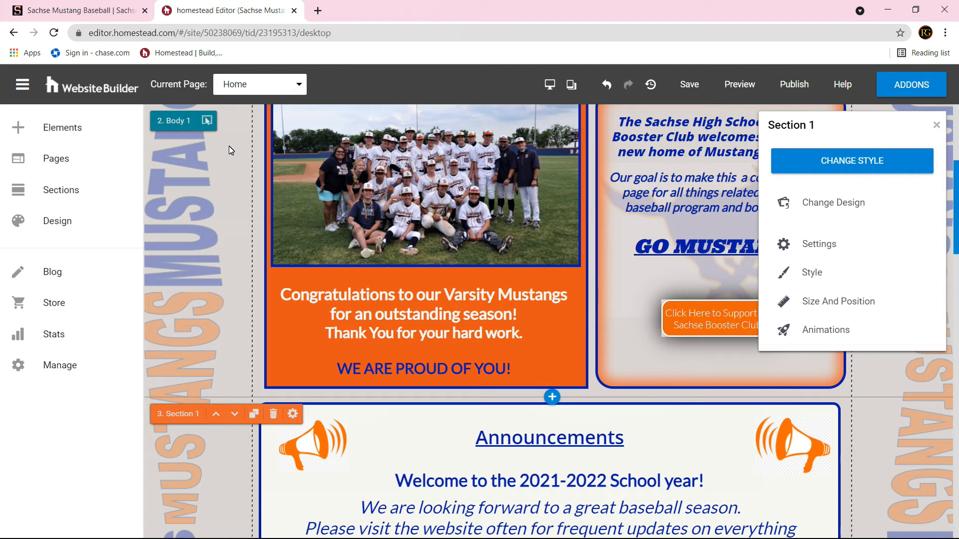
# Switch the editor from the Home page to the Concessions page.
pyautogui.click(302, 87)
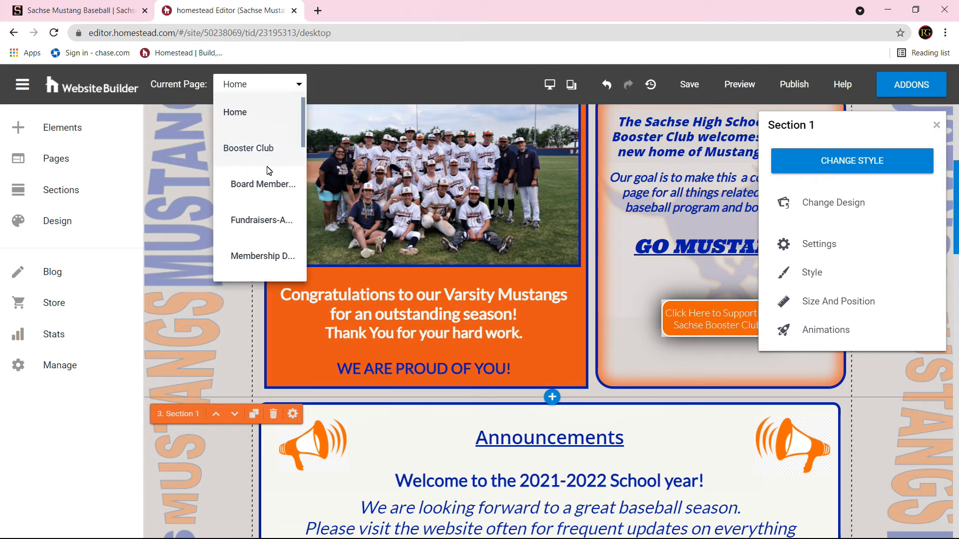
pyautogui.scroll(-3, 256, 206)
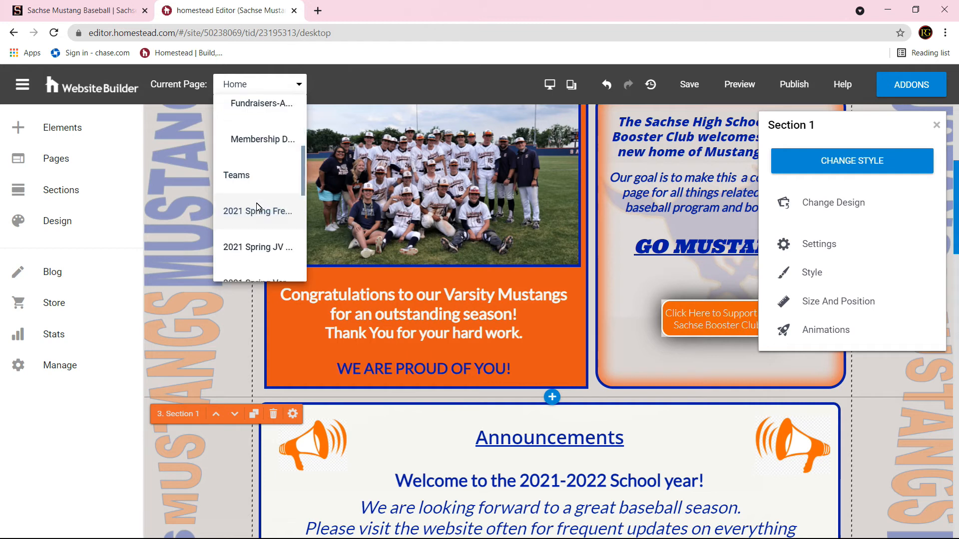
pyautogui.scroll(-1, 256, 206)
pyautogui.scroll(-1, 256, 206)
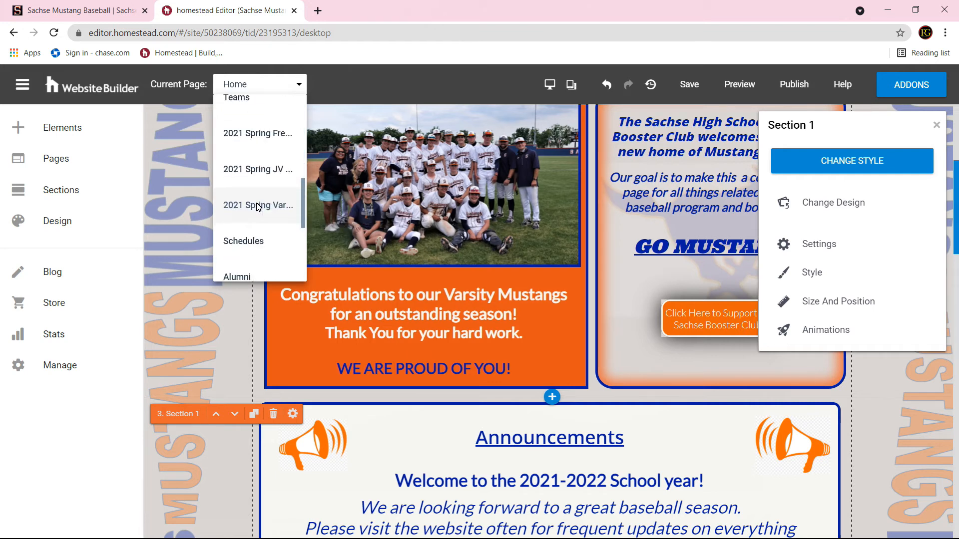
pyautogui.scroll(-1, 257, 206)
pyautogui.scroll(-1, 258, 206)
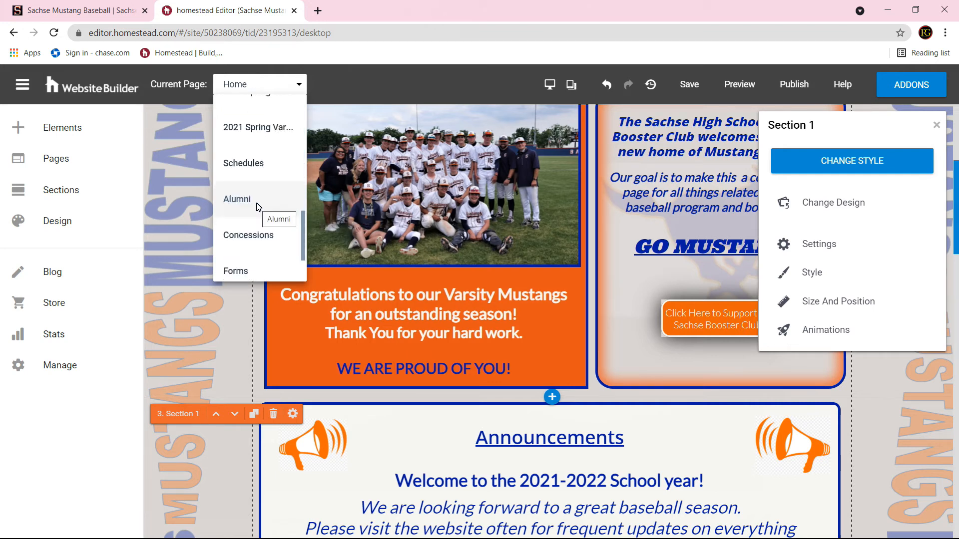
pyautogui.click(254, 234)
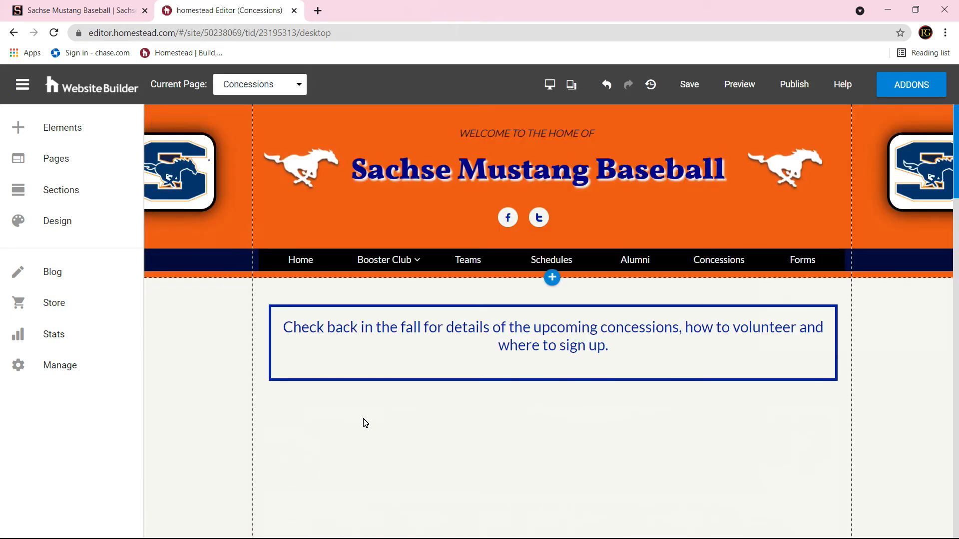
# Select Section A on the Concessions page and start adding an Image element to it.
pyautogui.scroll(-2, 390, 446)
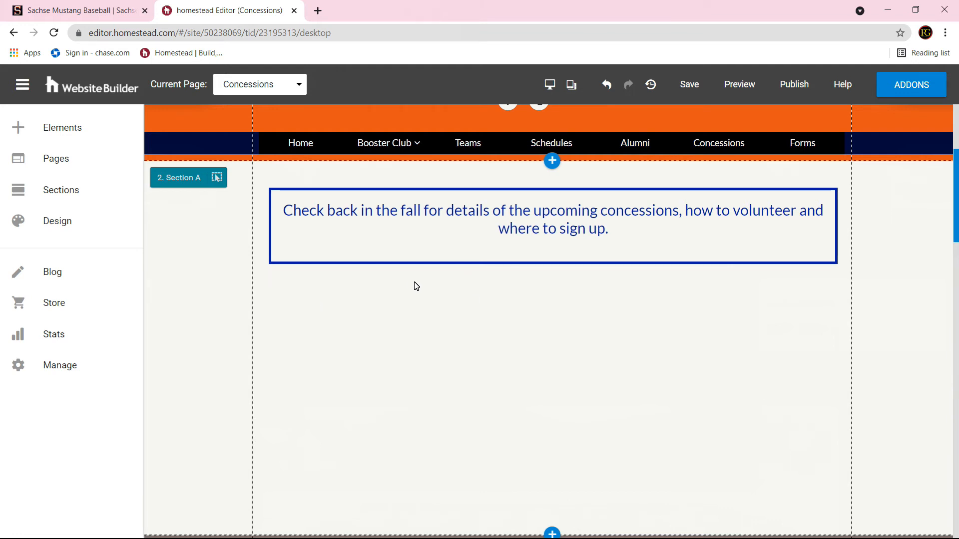
pyautogui.click(356, 361)
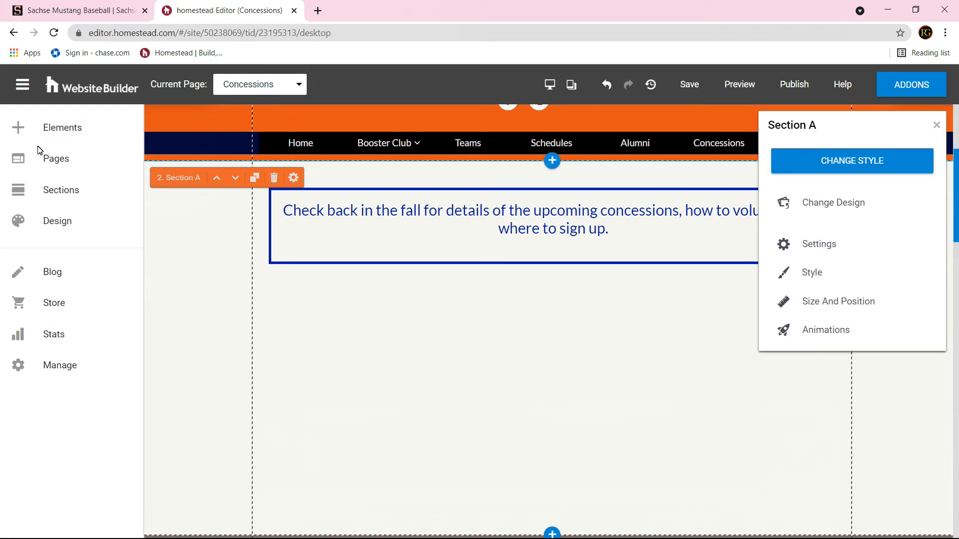
pyautogui.click(67, 131)
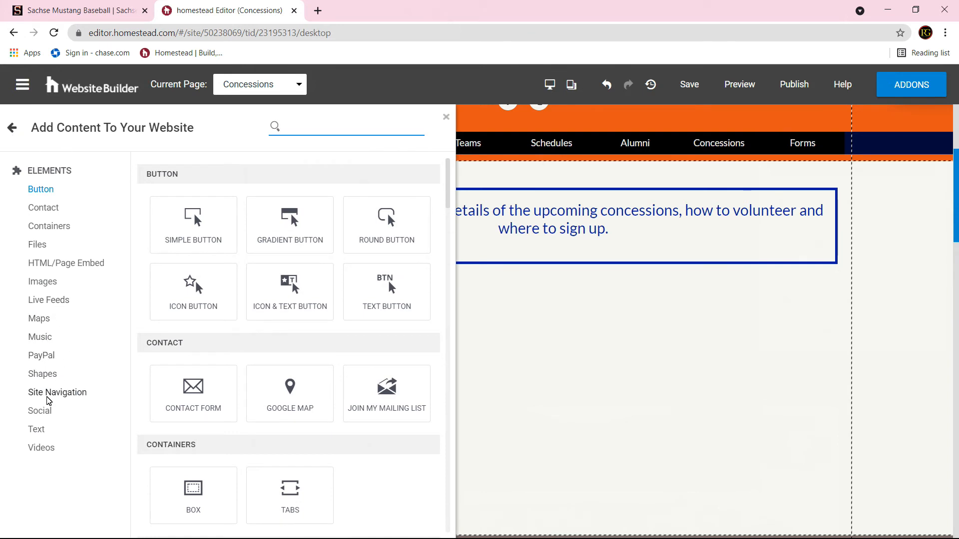
pyautogui.click(40, 281)
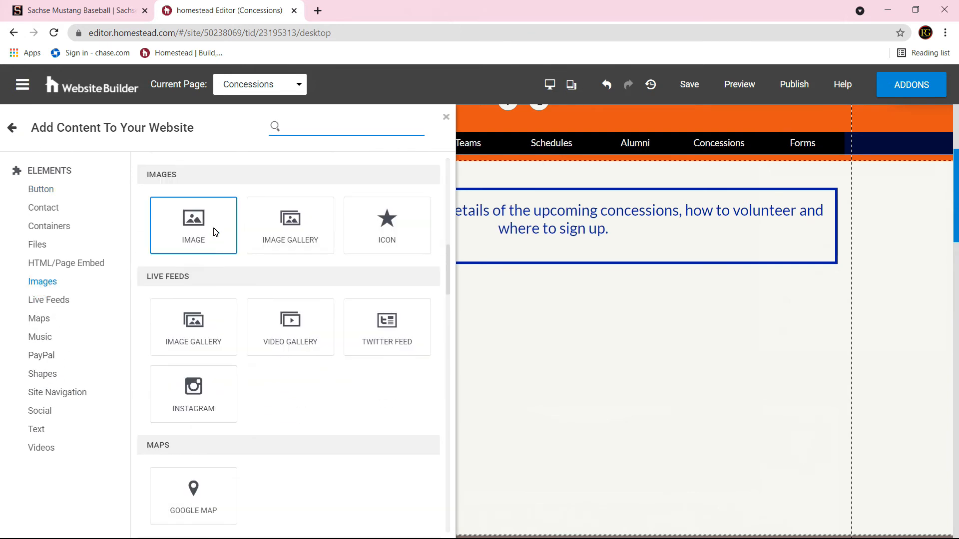
pyautogui.click(198, 218)
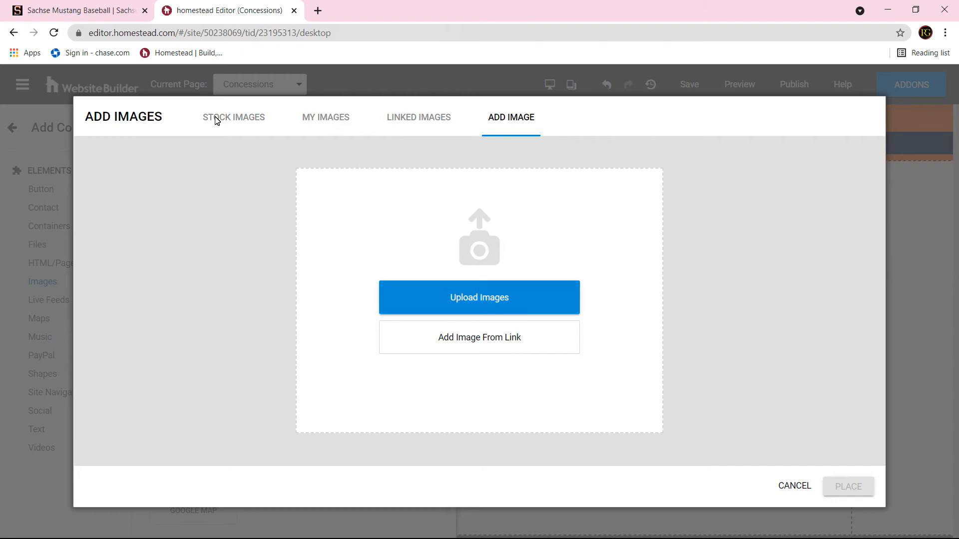
# Look over the uploaded images, and search the stock images for "baseball".
pyautogui.click(332, 120)
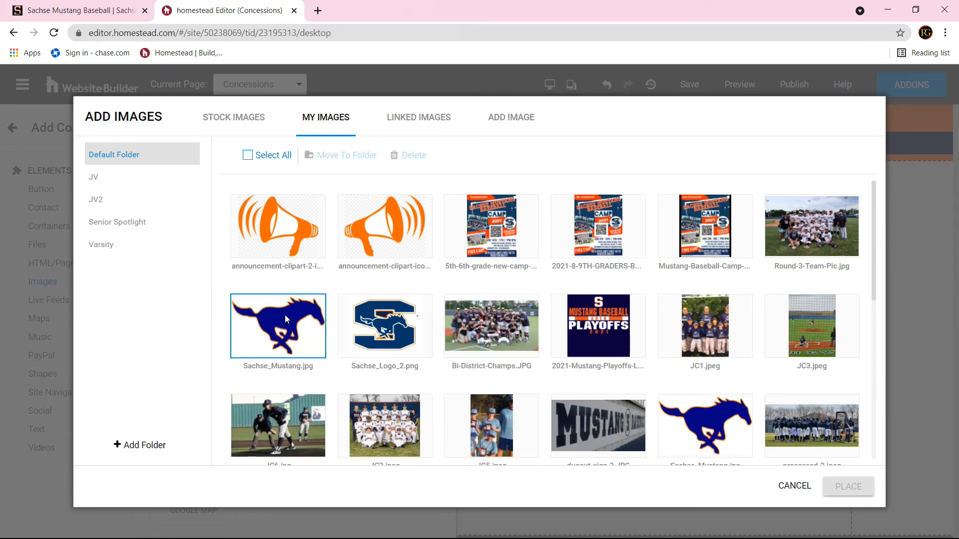
pyautogui.click(242, 118)
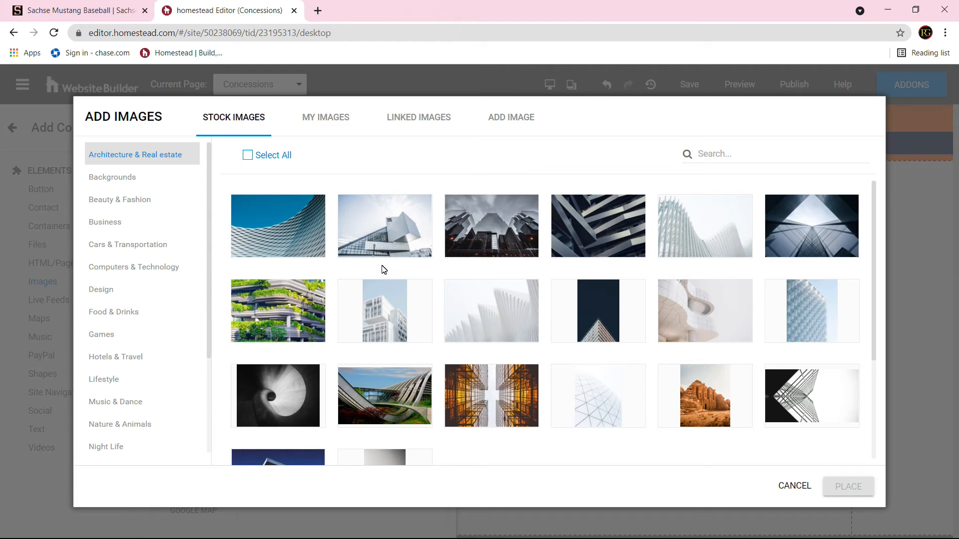
pyautogui.click(762, 157)
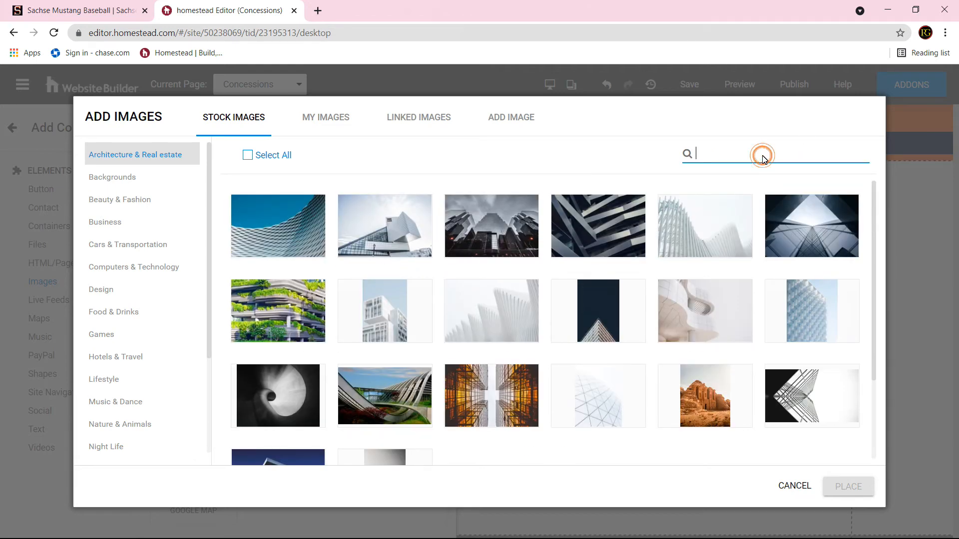
pyautogui.write('baseball')
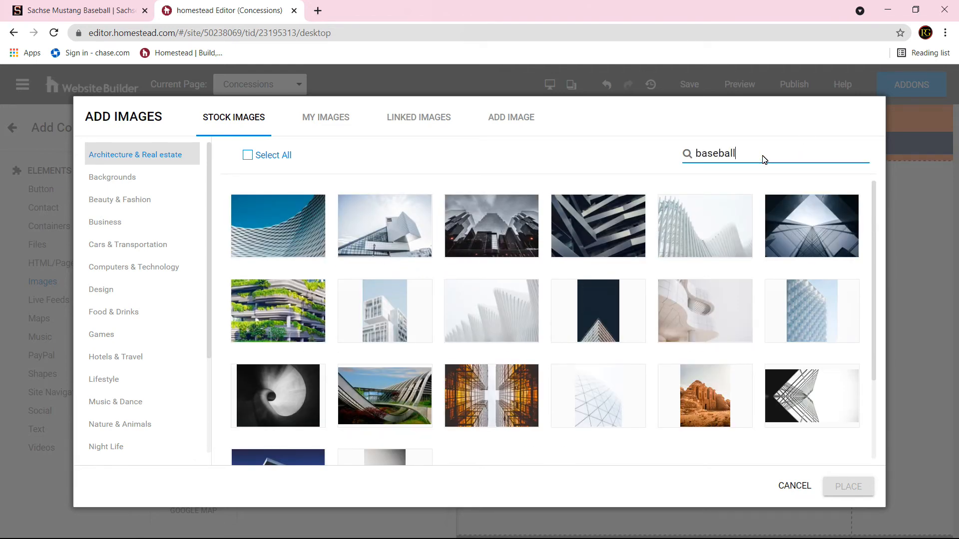
pyautogui.press('Return')
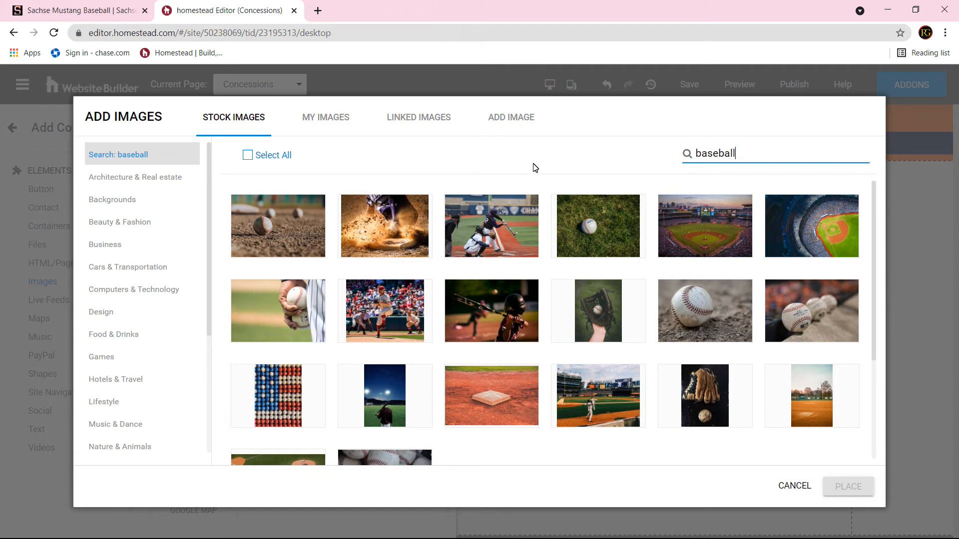
# Place the stock photo of a player sliding into base in Section A, then enlarge it and position it below the text box.
pyautogui.click(385, 233)
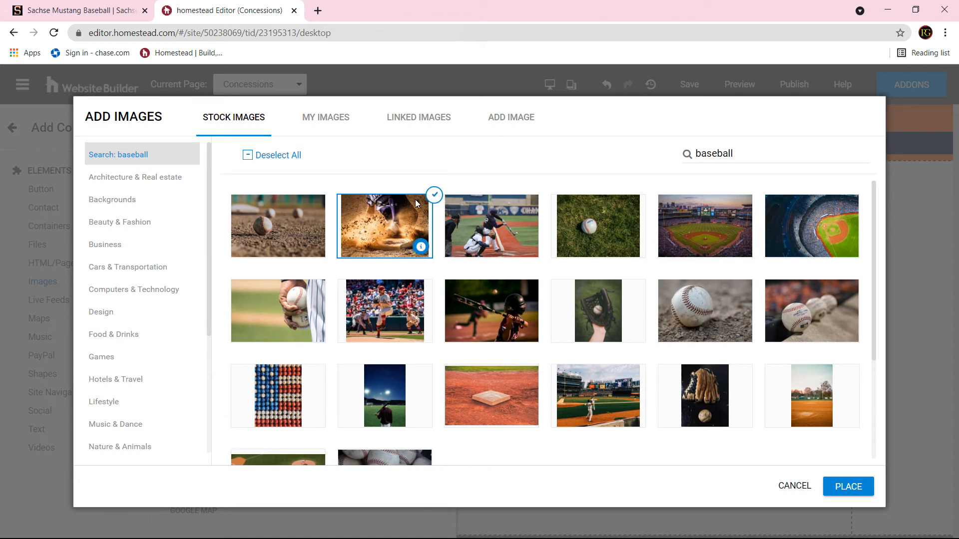
pyautogui.click(840, 489)
pyautogui.moveTo(553, 318); pyautogui.dragTo(552, 367)
pyautogui.moveTo(612, 416); pyautogui.dragTo(726, 472)
pyautogui.moveTo(554, 396); pyautogui.dragTo(519, 388)
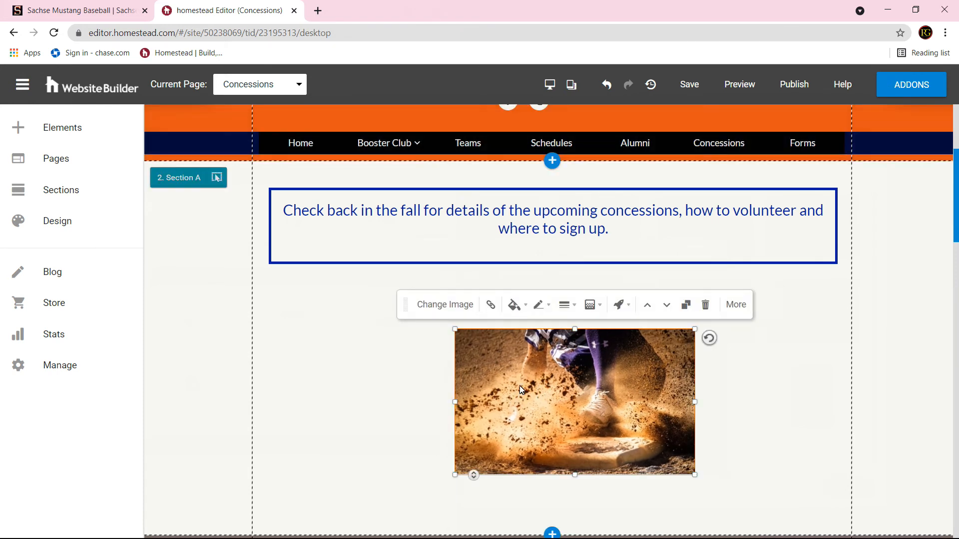
# Reselect the sliding-player image in Section A and delete it.
pyautogui.click(550, 310)
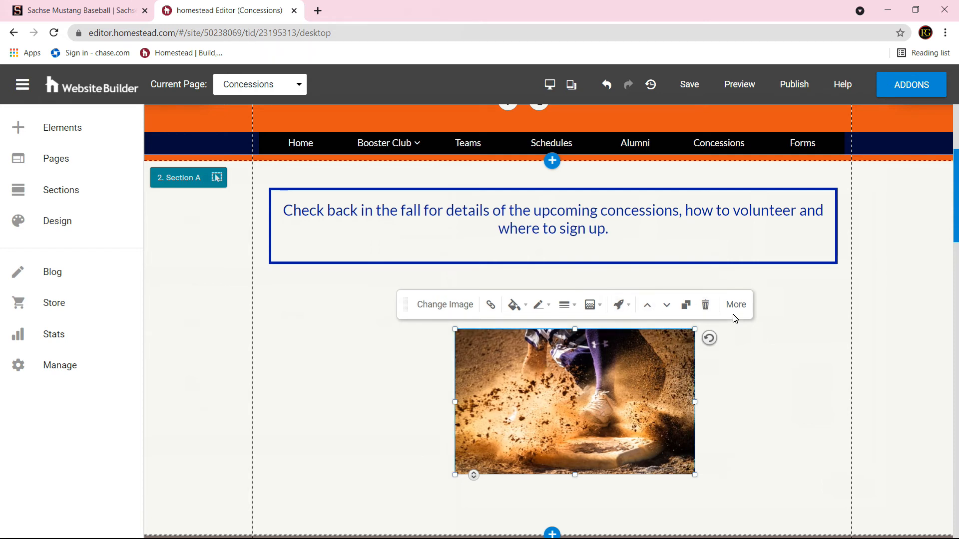
pyautogui.click(764, 374)
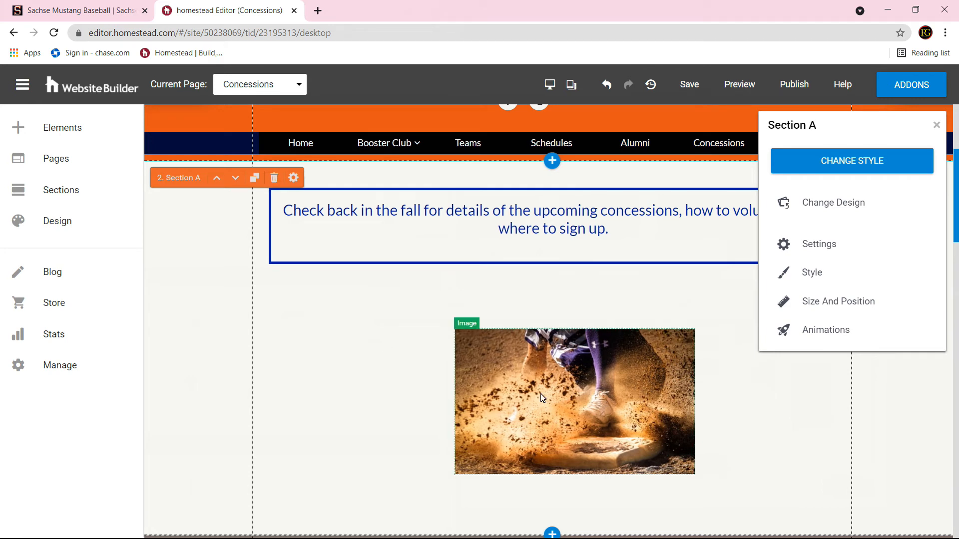
pyautogui.click(555, 374)
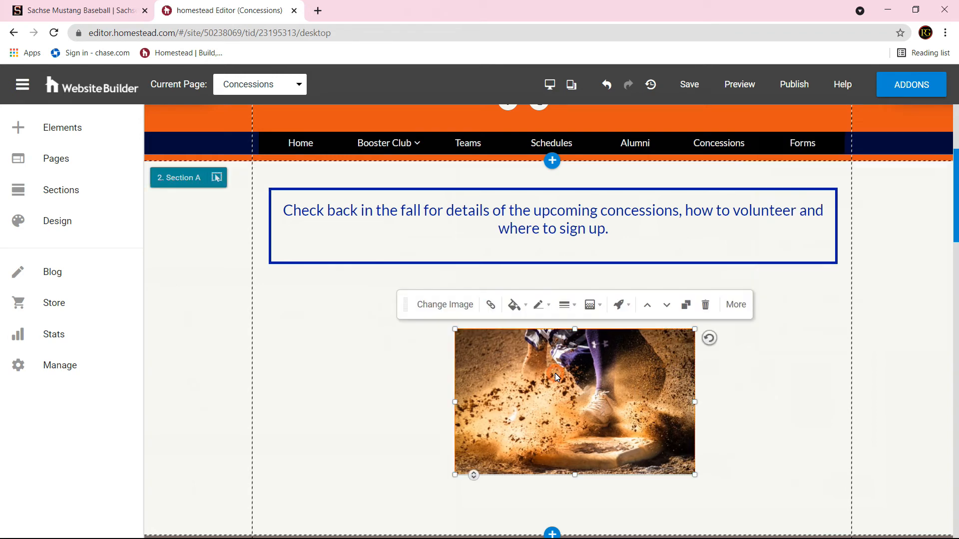
pyautogui.click(706, 306)
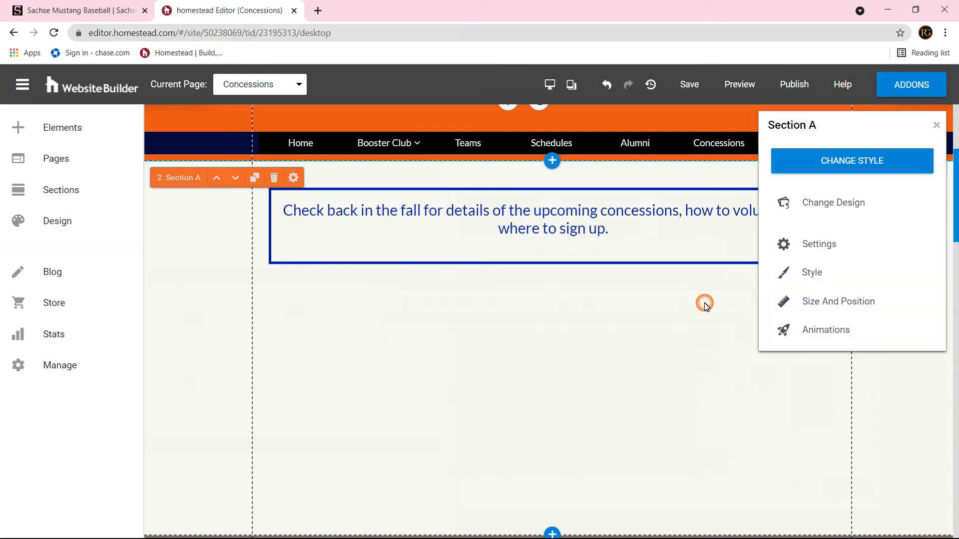
# Add an Image Gallery element below the text box in Section A, using Add images as its source.
pyautogui.click(19, 129)
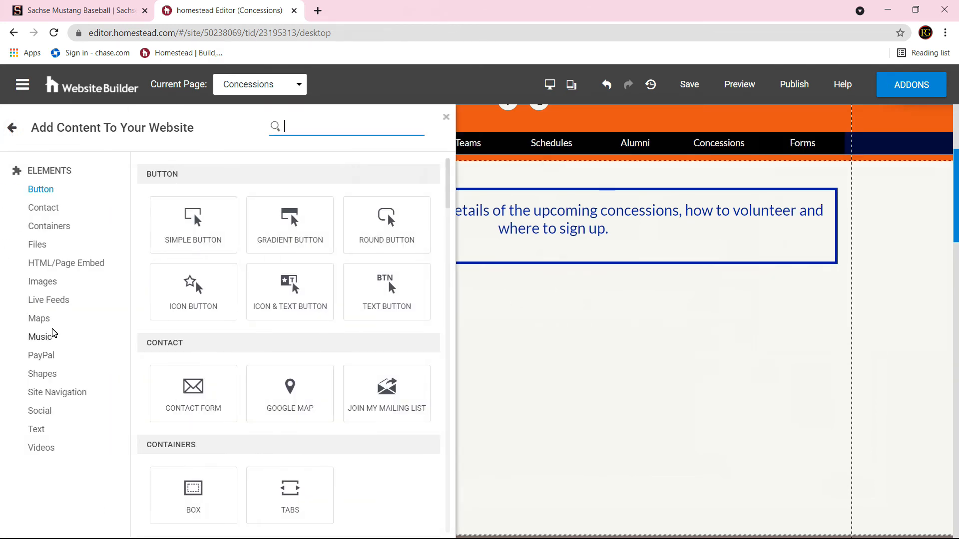
pyautogui.click(42, 281)
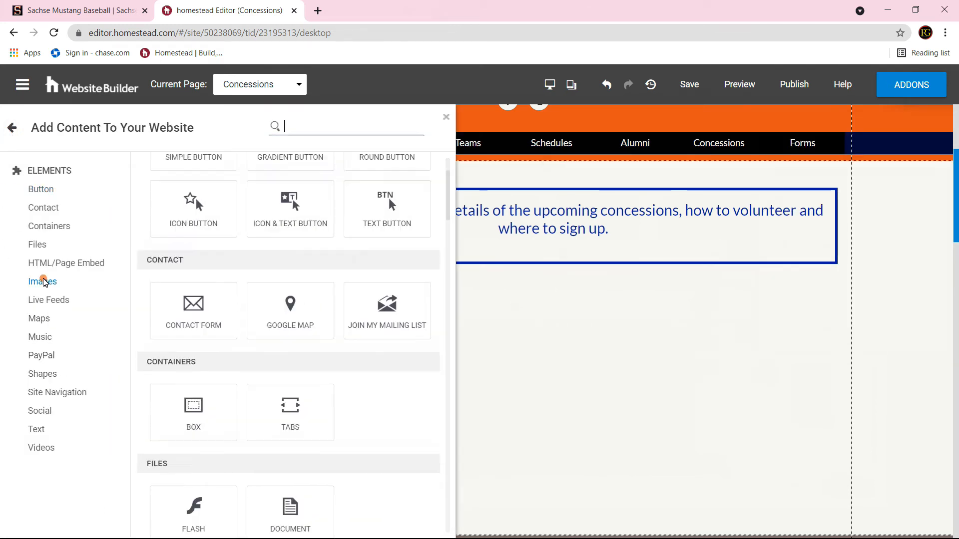
pyautogui.moveTo(289, 228); pyautogui.dragTo(557, 400)
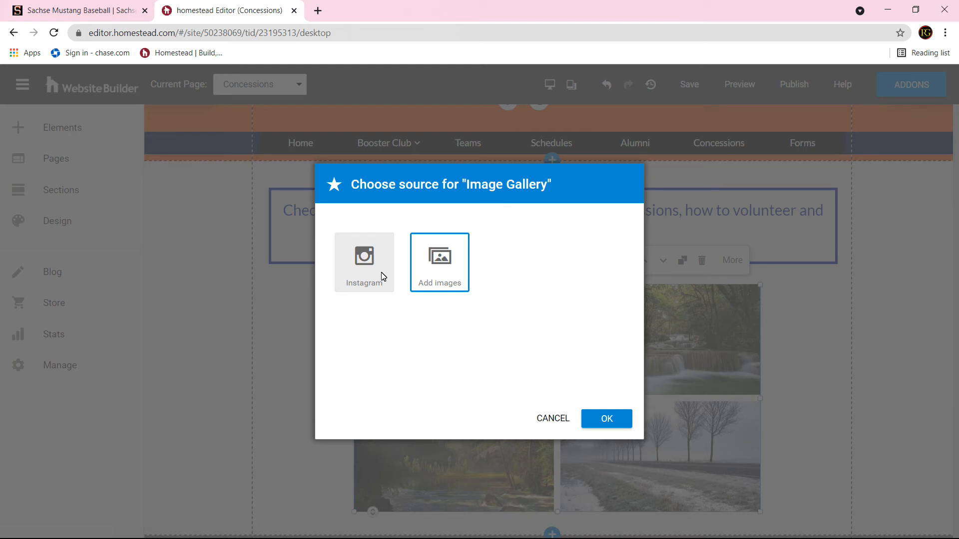
pyautogui.click(442, 270)
pyautogui.click(443, 269)
pyautogui.click(597, 418)
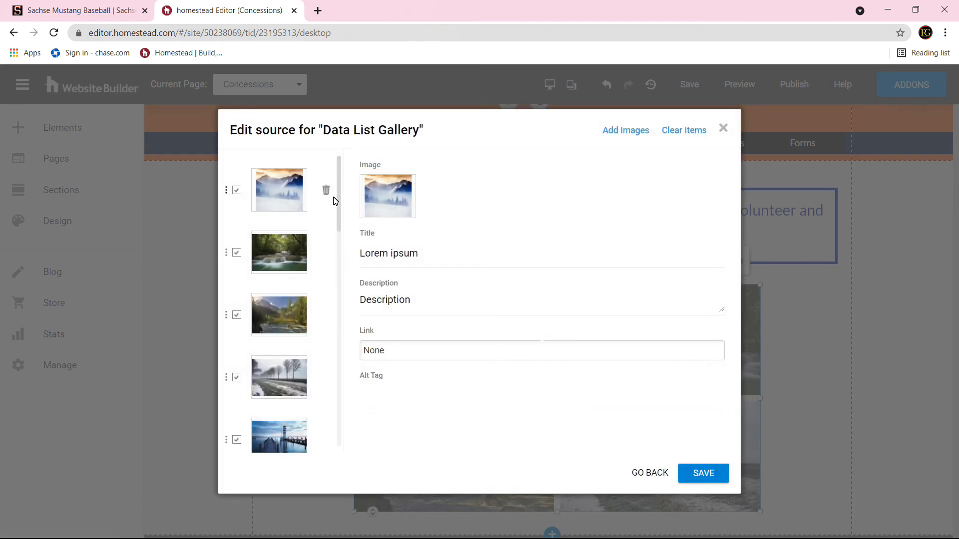
# Upload IMG_4950.JPG, IMG_5038.JPG, IMG_5135.JPG and JV2 4-13-21.JPG from the 2021 JV folder for the gallery.
pyautogui.click(634, 129)
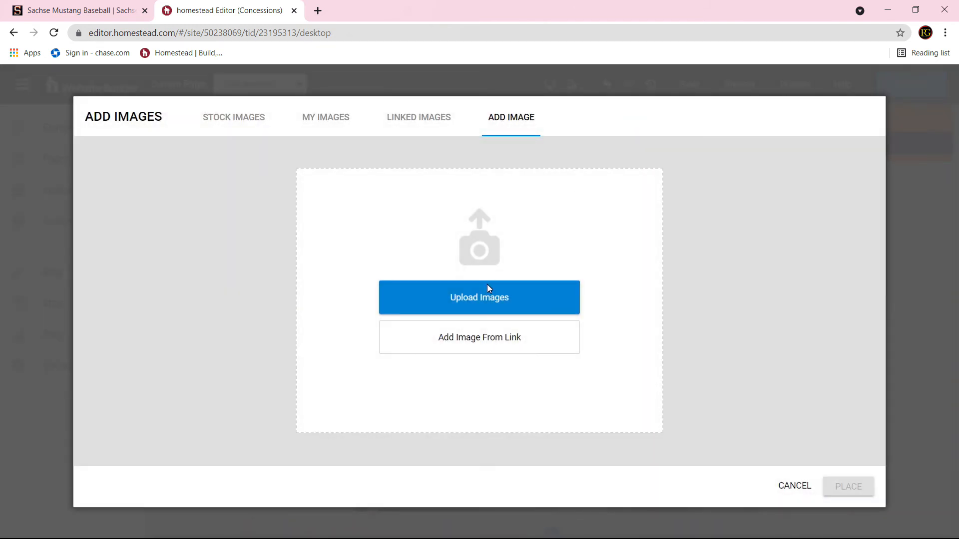
pyautogui.click(455, 295)
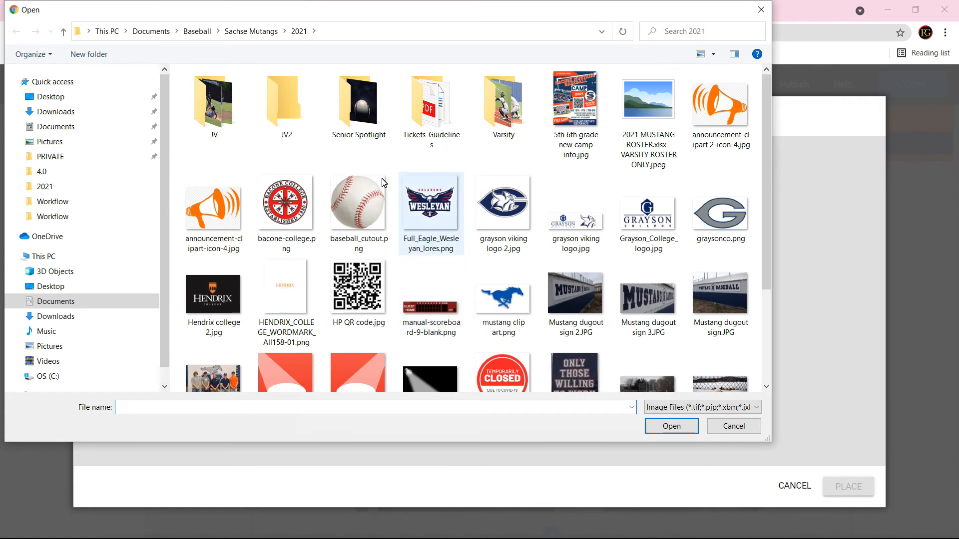
pyautogui.click(210, 118)
pyautogui.doubleClick(210, 118)
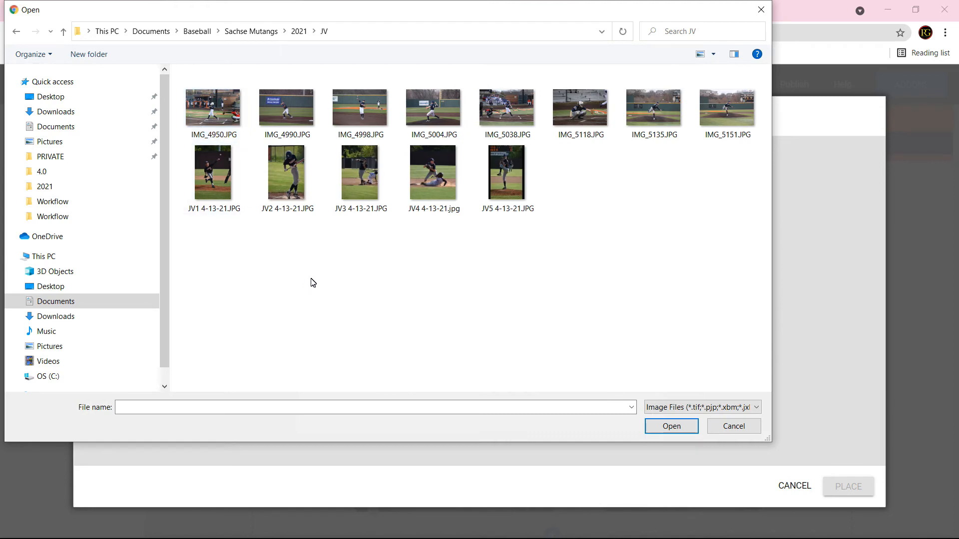
pyautogui.click(216, 114)
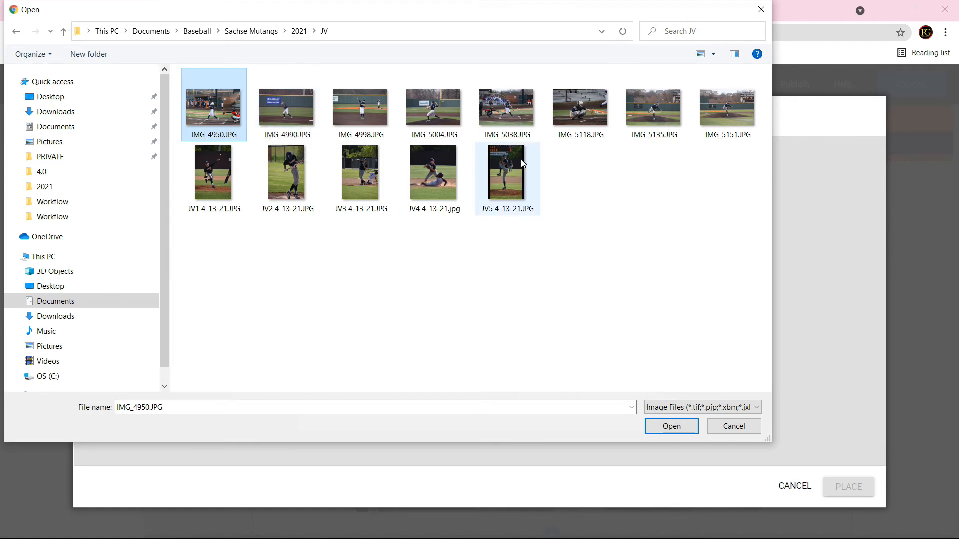
pyautogui.keyDown('ctrl'); pyautogui.click(508, 115); pyautogui.keyUp('ctrl')
pyautogui.keyDown('ctrl'); pyautogui.click(666, 123); pyautogui.keyUp('ctrl')
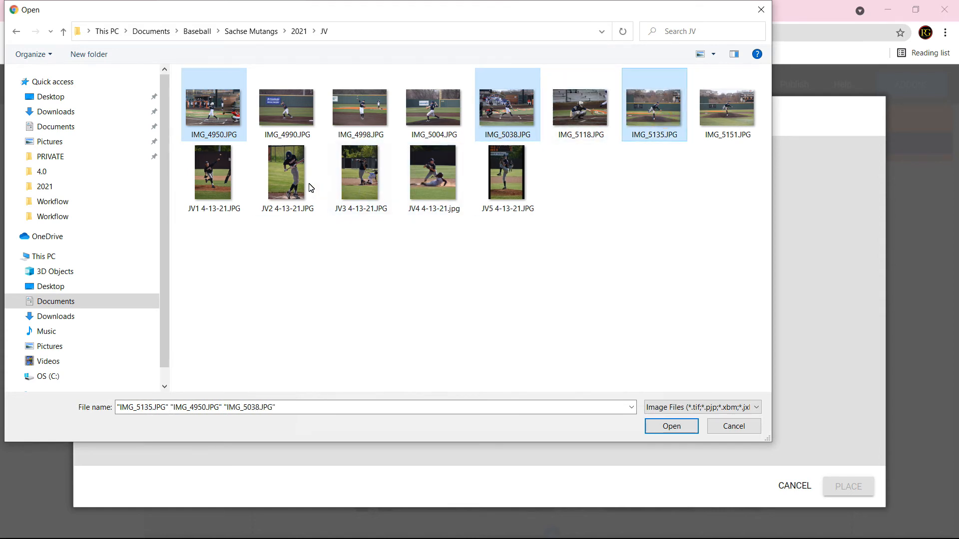
pyautogui.keyDown('ctrl'); pyautogui.click(277, 165); pyautogui.keyUp('ctrl')
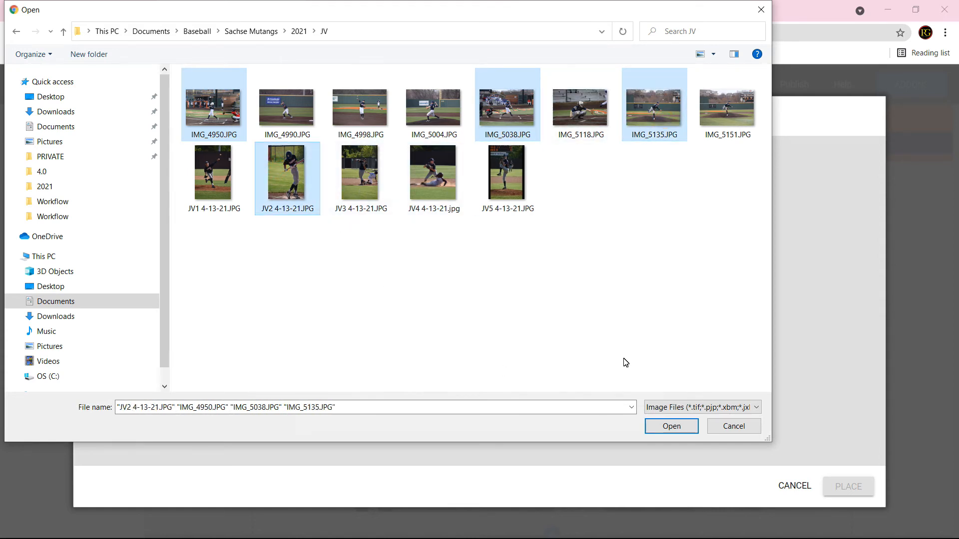
pyautogui.click(671, 427)
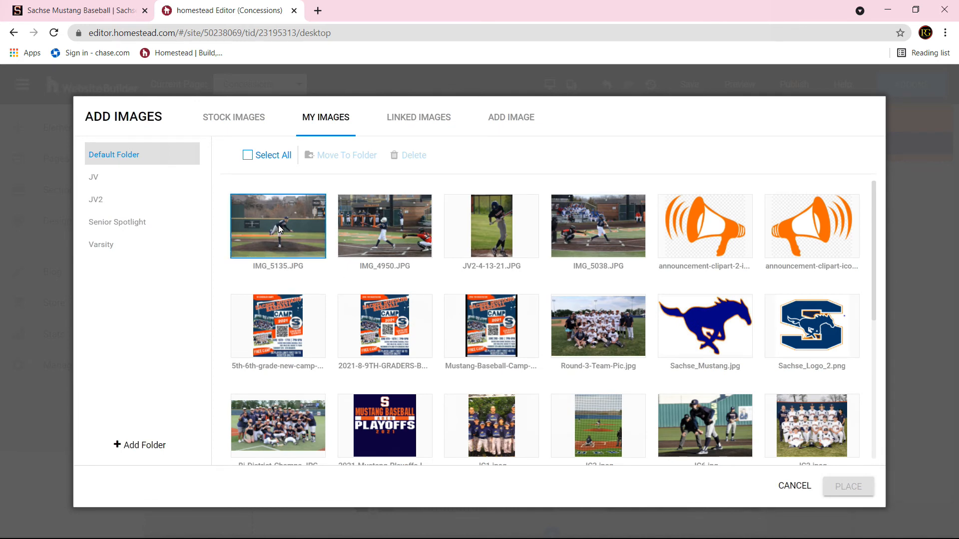
# Place the uploaded IMG_5135, IMG_4950, JV2-4-13-21 and IMG_5038 photos in the gallery.
pyautogui.click(278, 225)
pyautogui.click(380, 231)
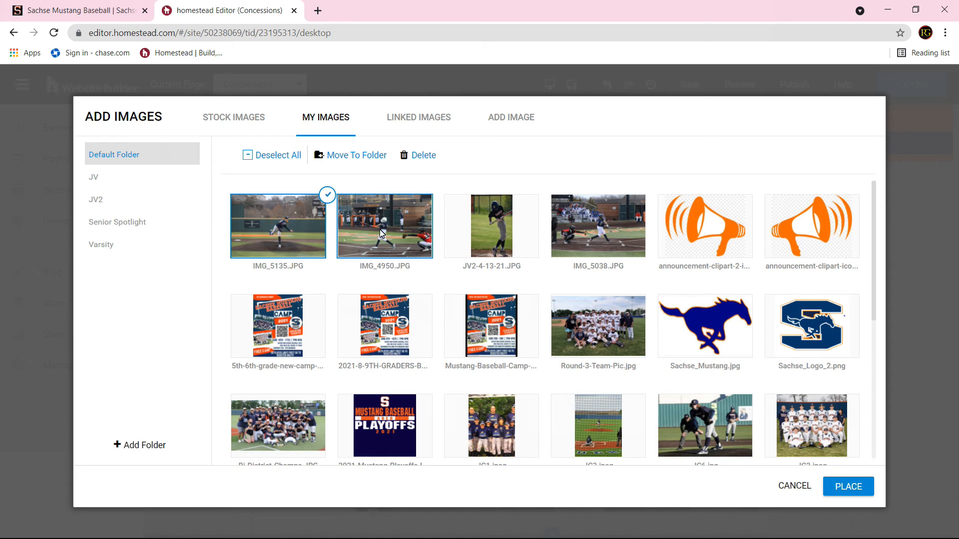
pyautogui.click(472, 236)
pyautogui.click(600, 225)
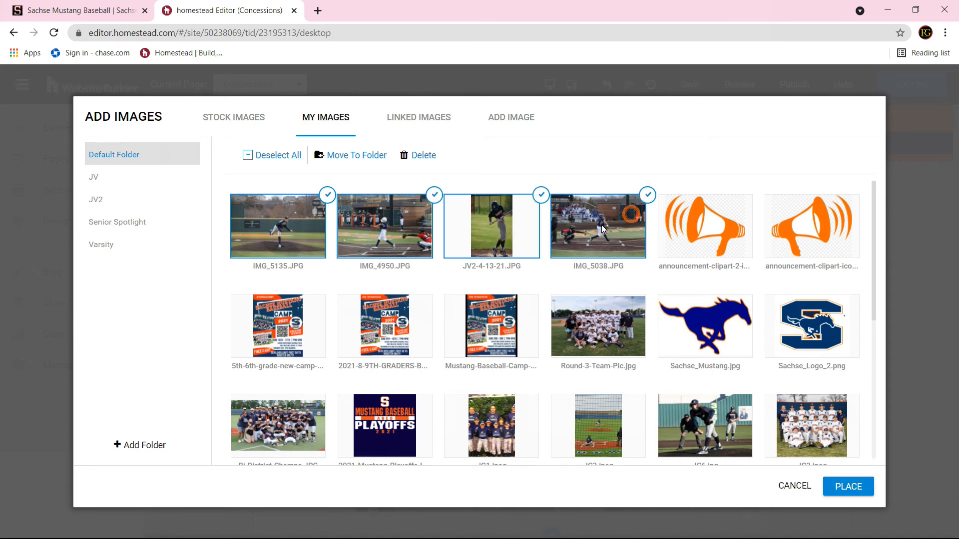
pyautogui.click(862, 483)
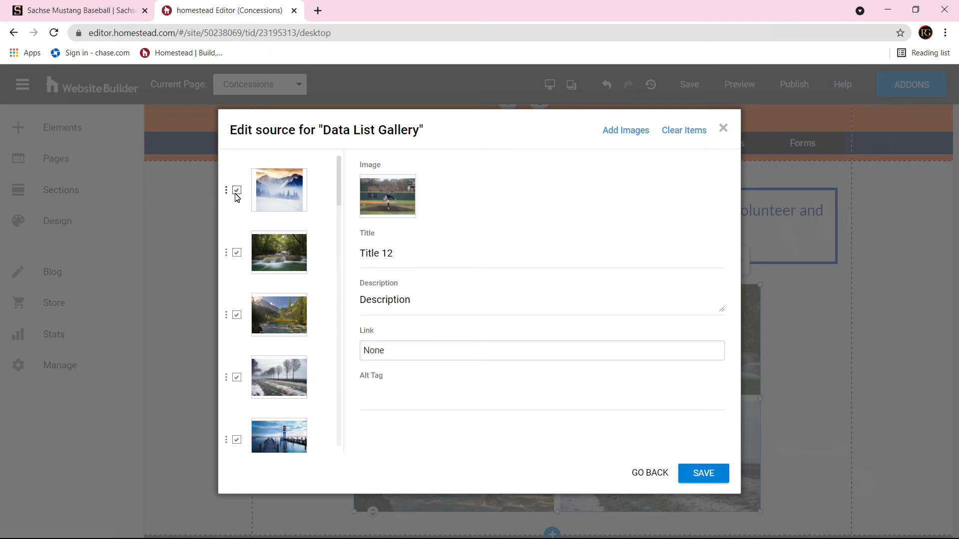
# Exclude the eight sample landscape images from the gallery, leaving only the four baseball photos included.
pyautogui.scroll(-3, 280, 302)
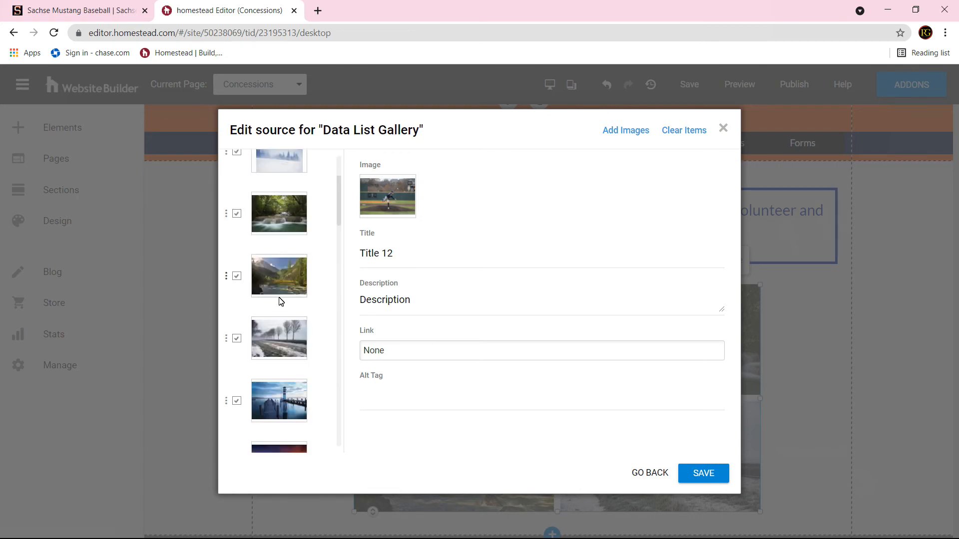
pyautogui.scroll(-12, 279, 299)
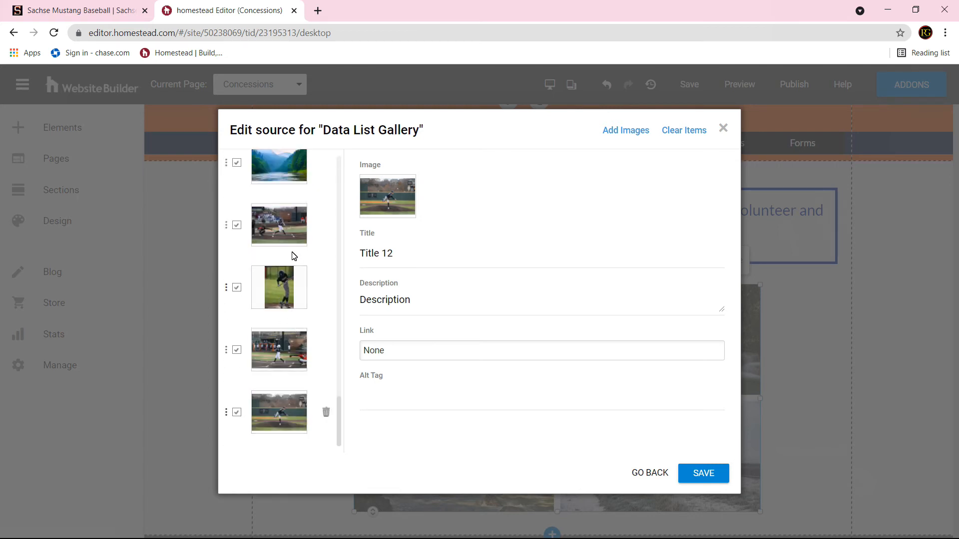
pyautogui.scroll(1, 287, 237)
pyautogui.scroll(10, 285, 234)
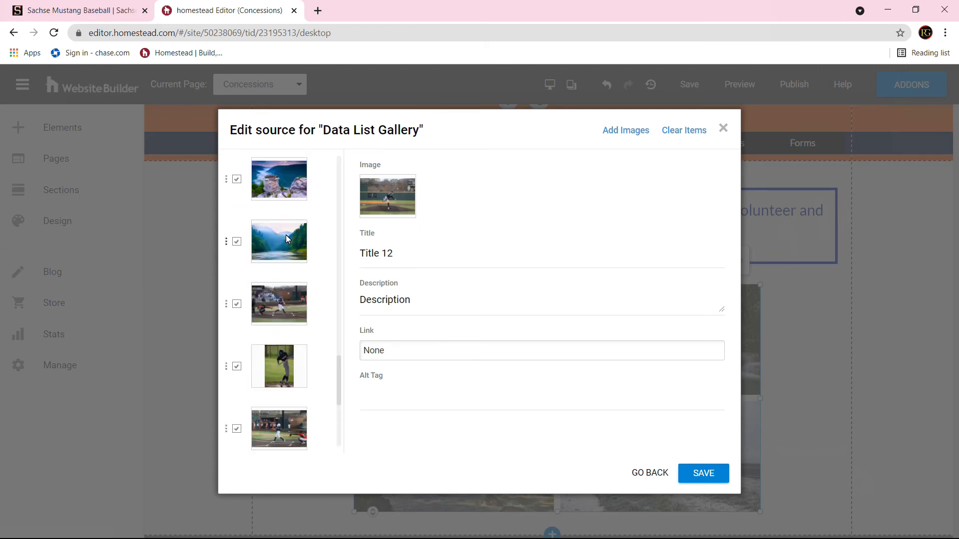
pyautogui.click(236, 190)
pyautogui.click(237, 253)
pyautogui.click(236, 316)
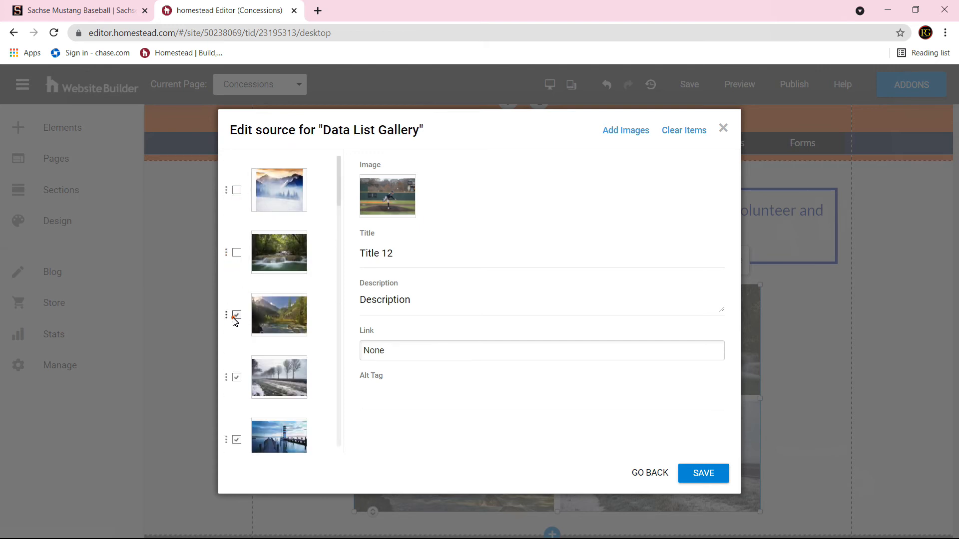
pyautogui.click(236, 379)
pyautogui.scroll(-3, 257, 320)
pyautogui.click(236, 323)
pyautogui.click(237, 385)
pyautogui.scroll(-2, 259, 381)
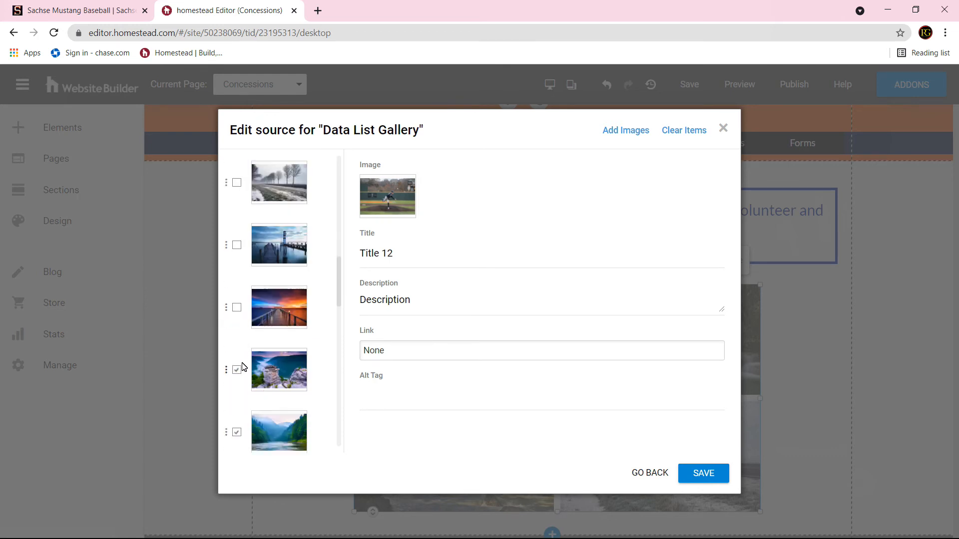
pyautogui.click(237, 370)
pyautogui.click(237, 432)
pyautogui.scroll(-4, 278, 372)
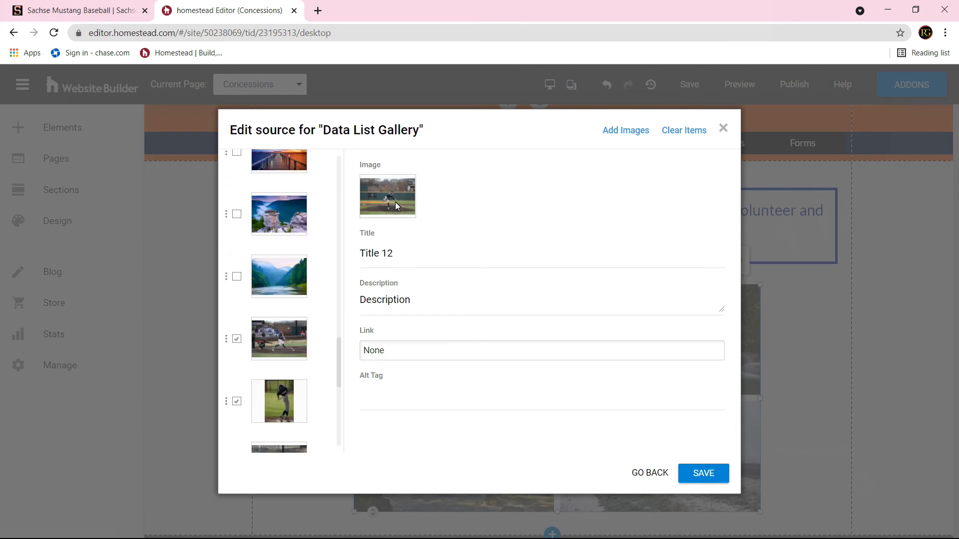
# Set the image layout to Fit for the gallery photos titled Title 12 and Title 11.
pyautogui.click(387, 192)
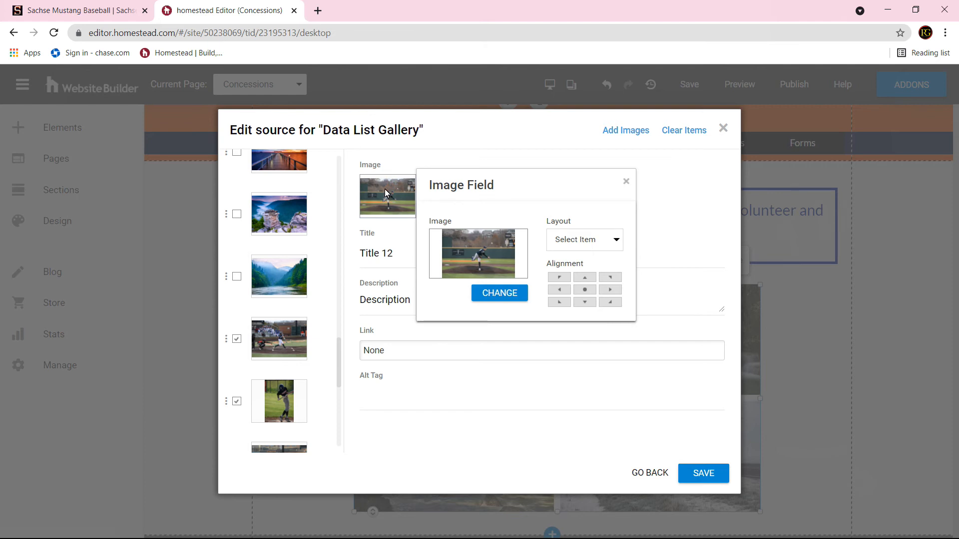
pyautogui.click(618, 239)
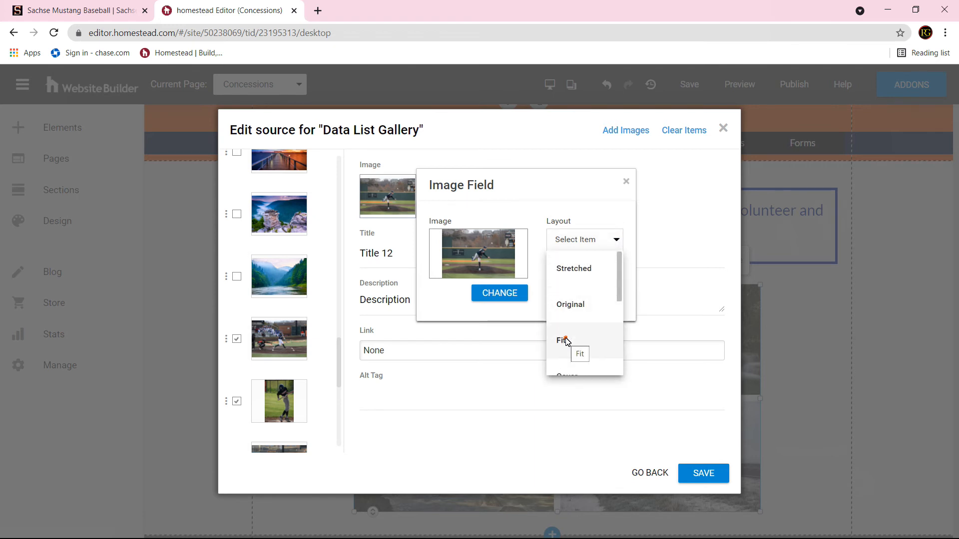
pyautogui.click(566, 341)
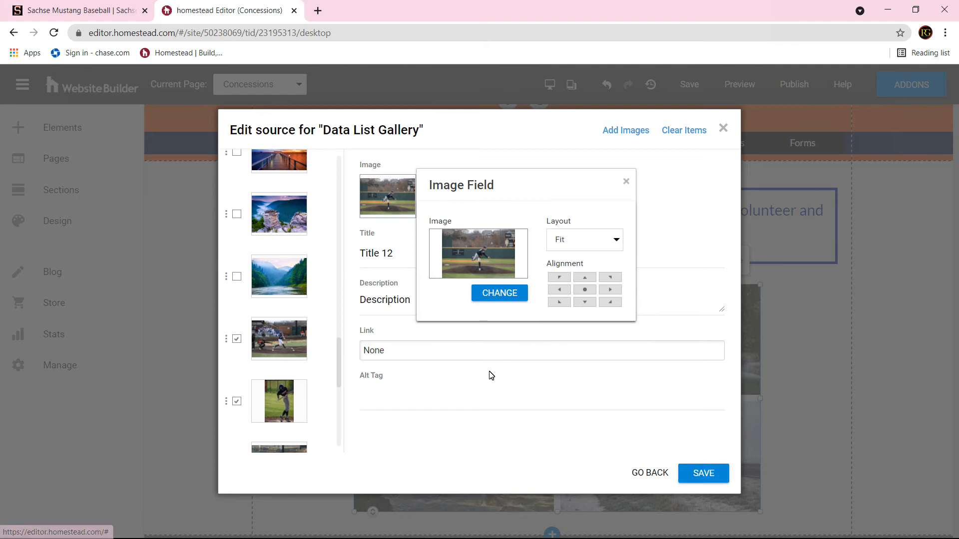
pyautogui.scroll(-3, 328, 370)
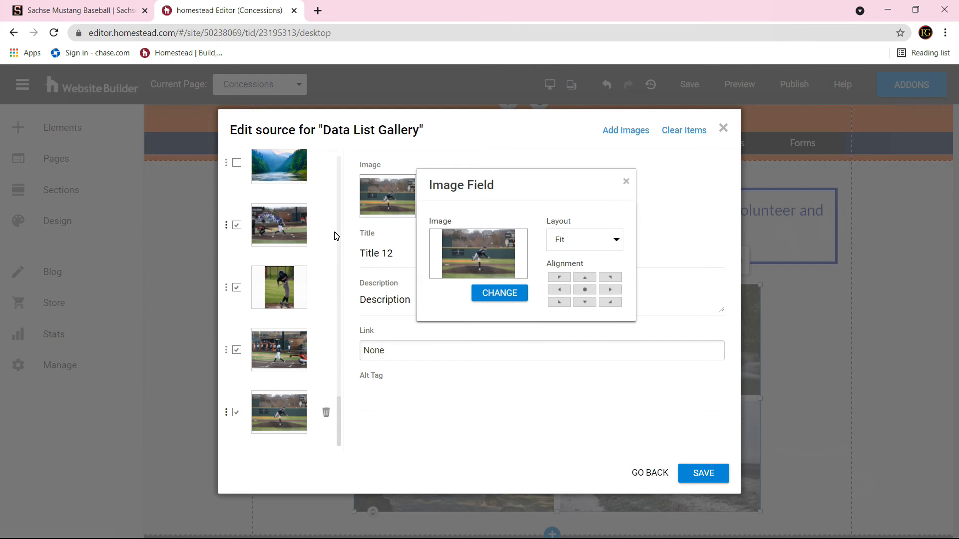
pyautogui.click(286, 351)
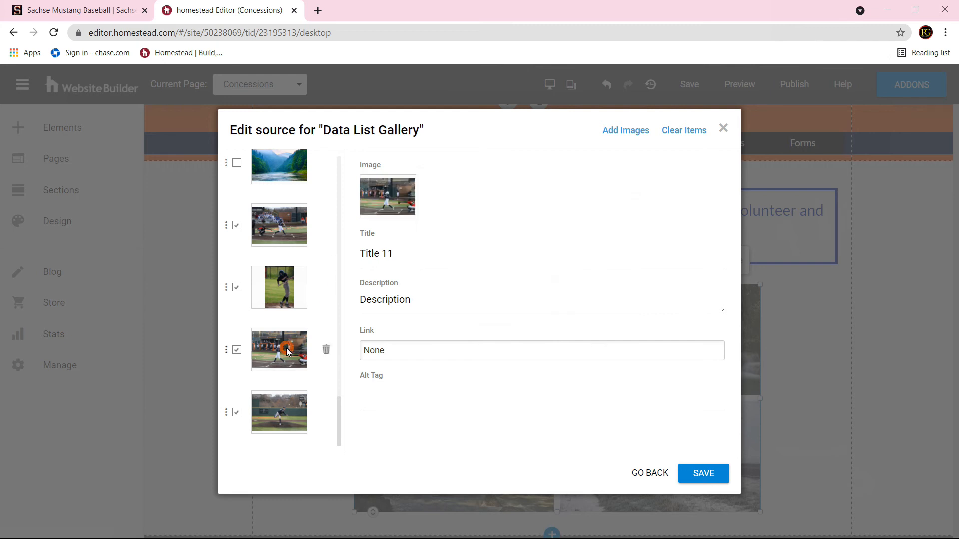
pyautogui.click(385, 196)
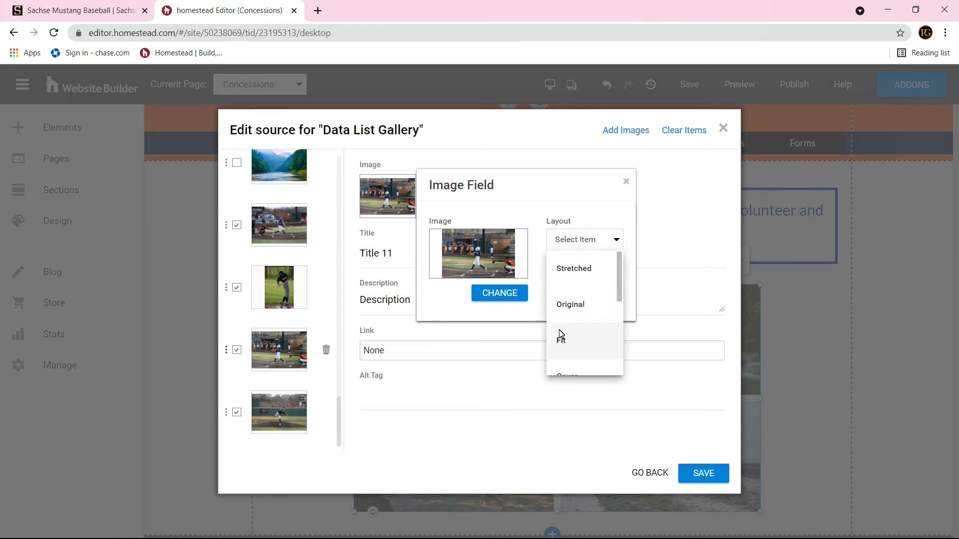
pyautogui.click(557, 334)
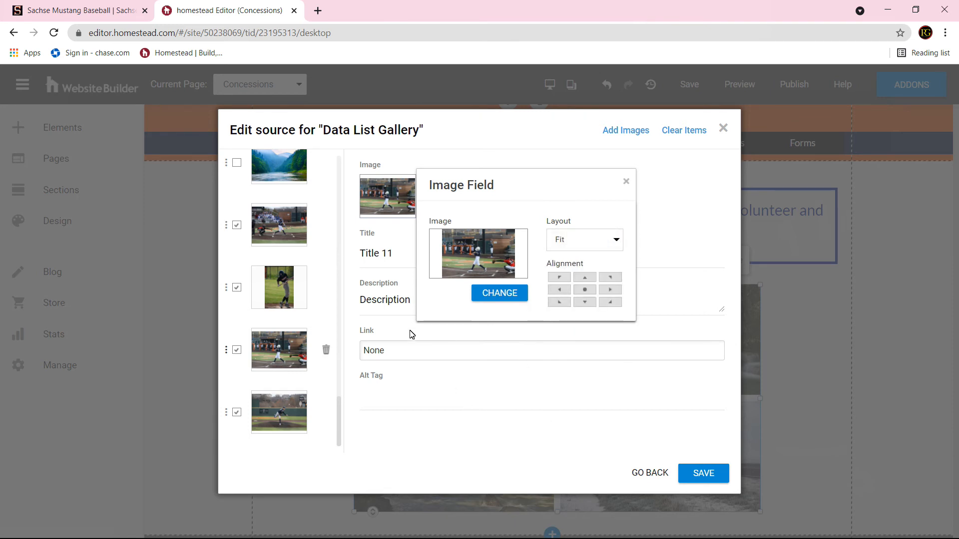
# Set the image layout to Fit for the gallery photos titled Title 10 and Title 9, and save the gallery.
pyautogui.click(280, 284)
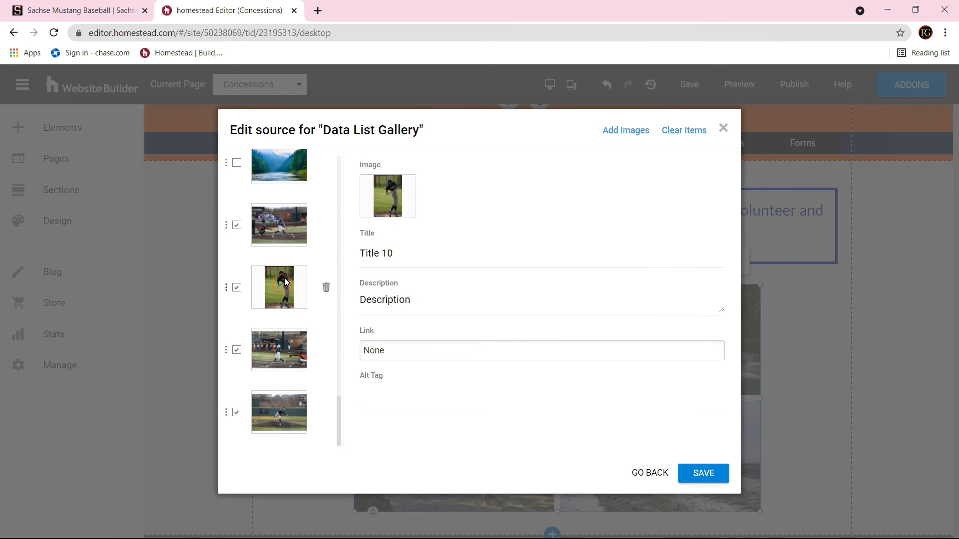
pyautogui.click(391, 201)
pyautogui.click(579, 240)
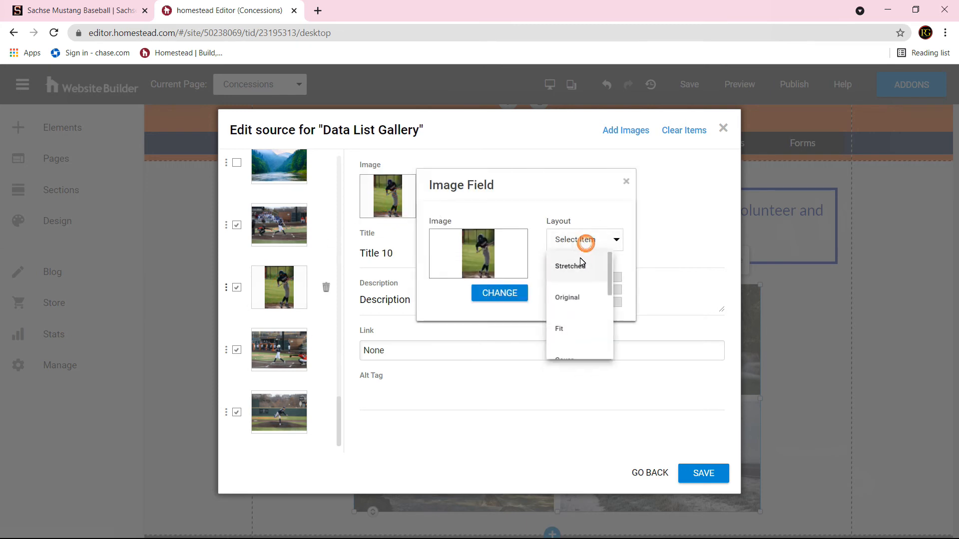
pyautogui.click(567, 346)
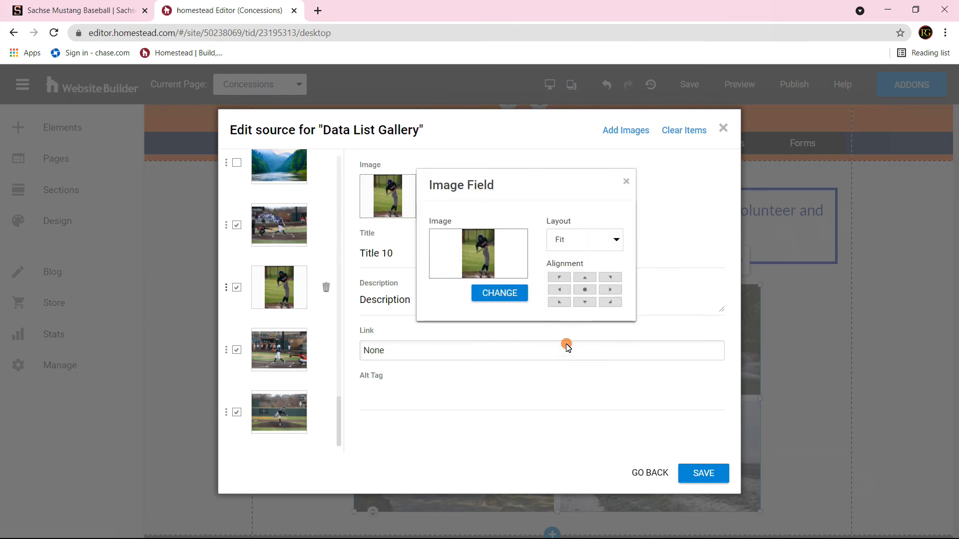
pyautogui.click(315, 230)
pyautogui.click(397, 188)
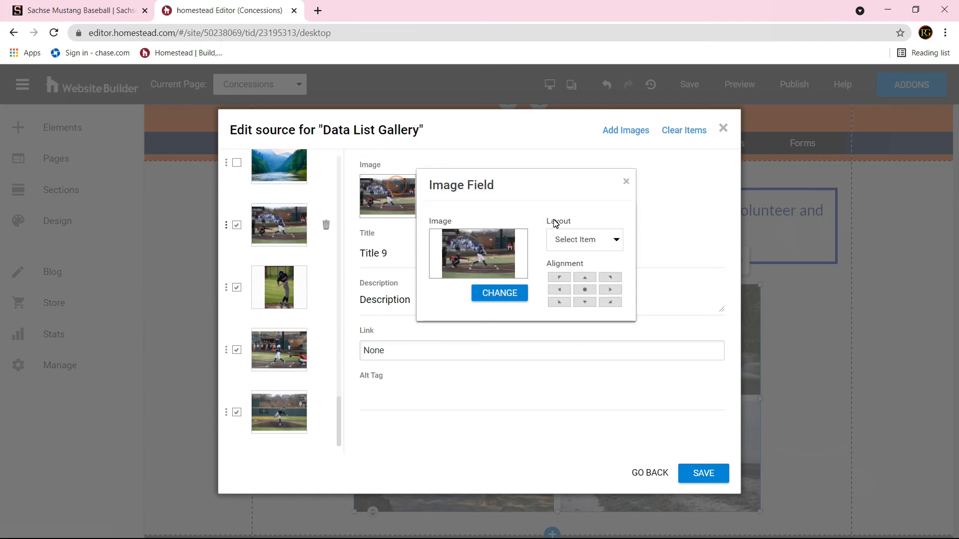
pyautogui.click(613, 239)
pyautogui.click(563, 342)
pyautogui.click(701, 473)
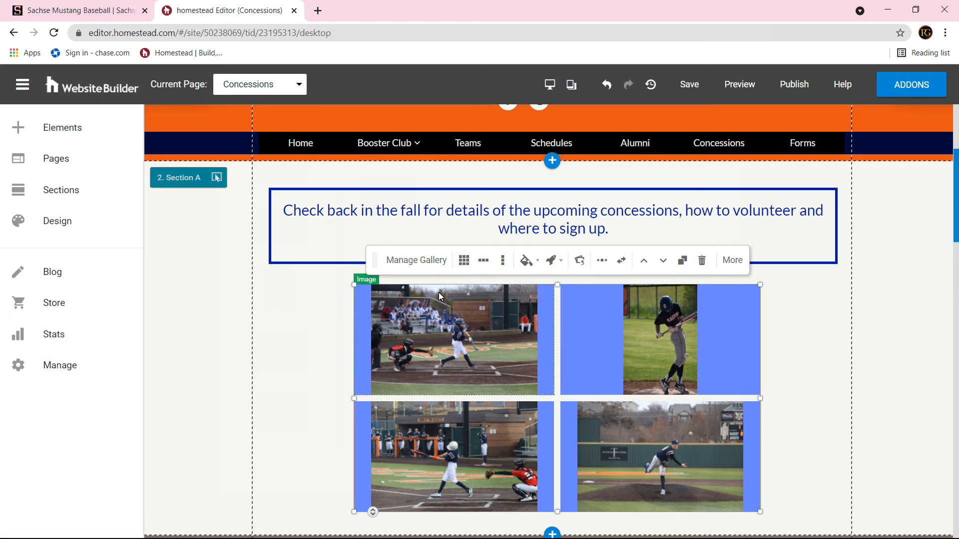
# Change the image layout of the gallery photo titled Title 9 to Stretched and save the gallery.
pyautogui.click(421, 260)
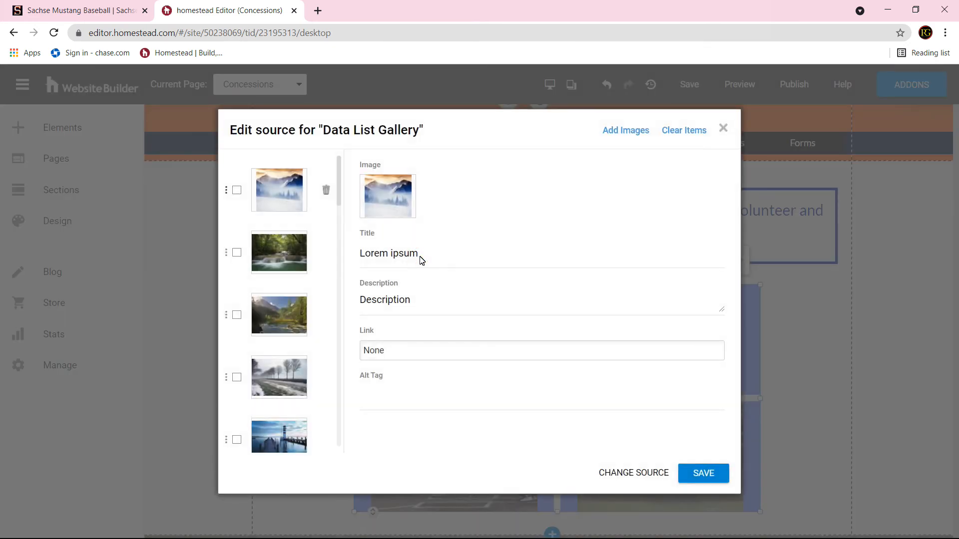
pyautogui.scroll(-1, 302, 341)
pyautogui.scroll(-5, 301, 341)
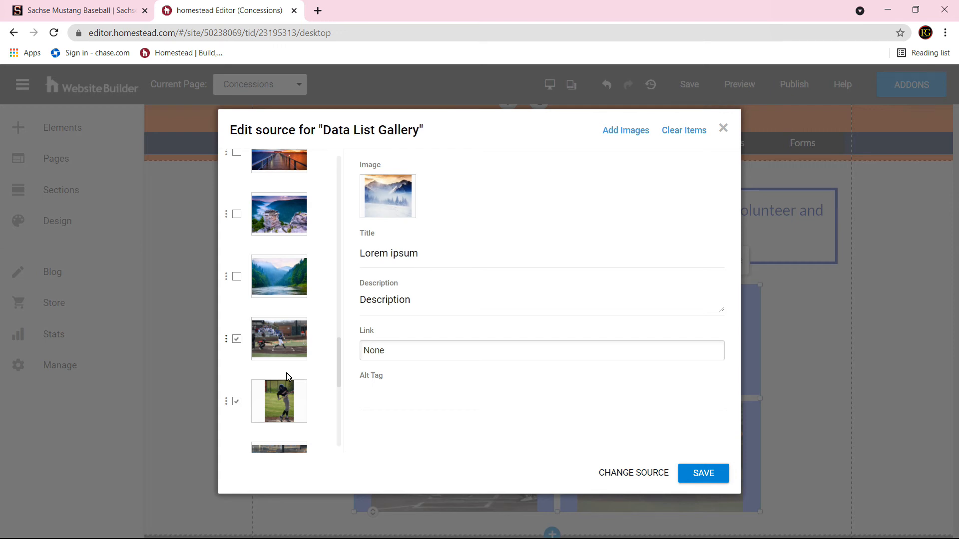
pyautogui.click(278, 341)
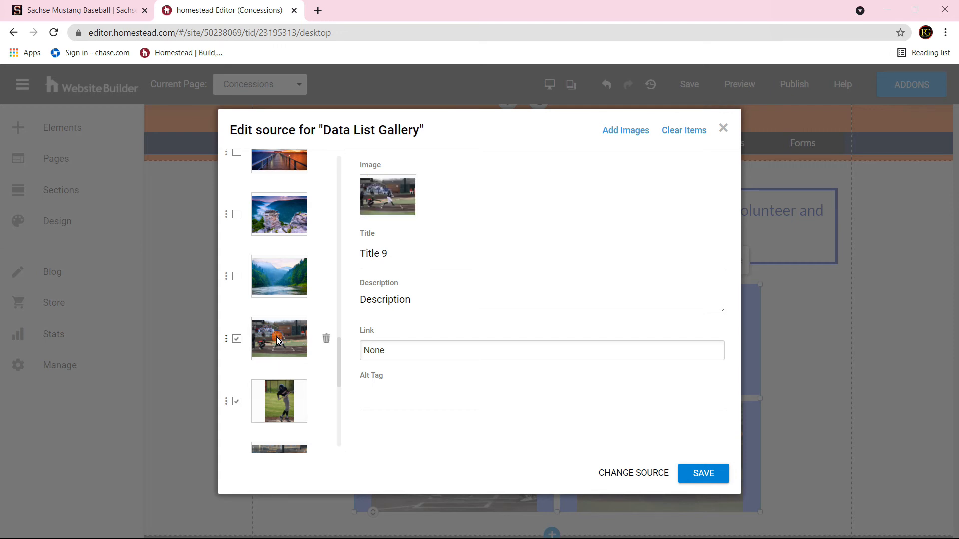
pyautogui.click(379, 185)
pyautogui.click(582, 240)
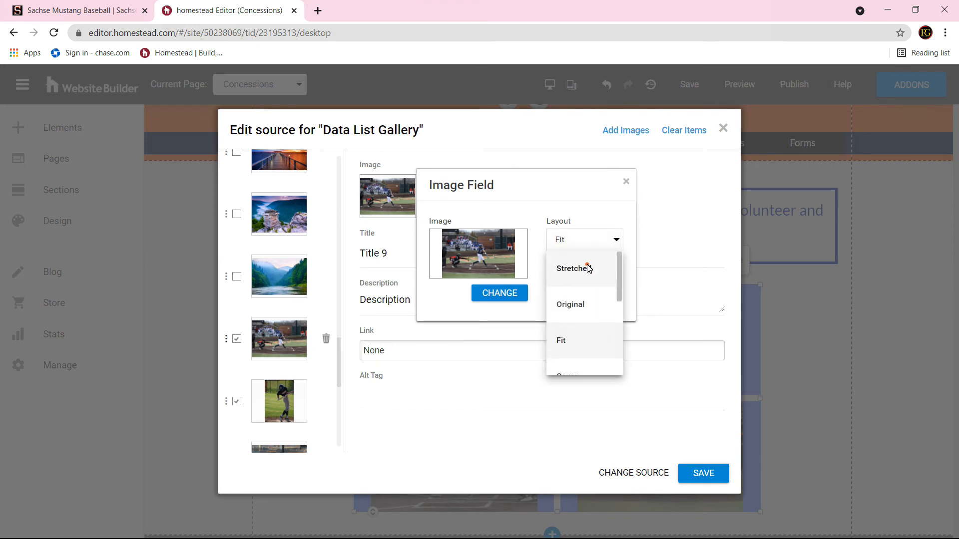
pyautogui.click(588, 267)
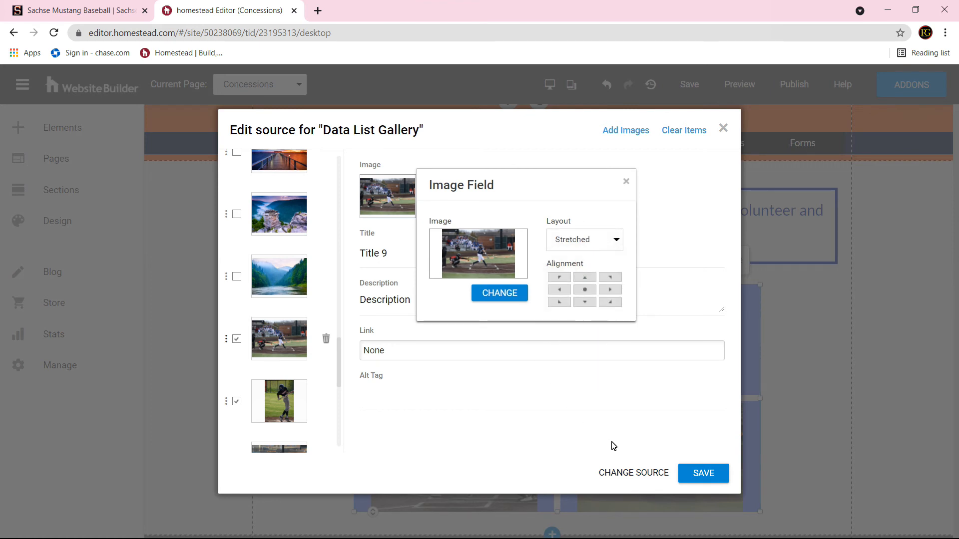
pyautogui.click(706, 475)
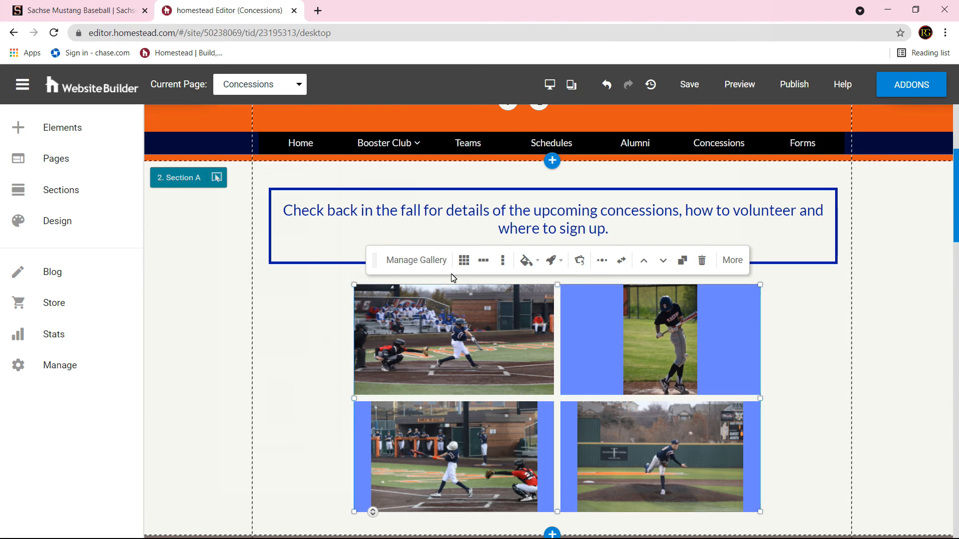
# Change the image layout of the batter photo titled Title 10 to Stretched and save the gallery.
pyautogui.click(416, 260)
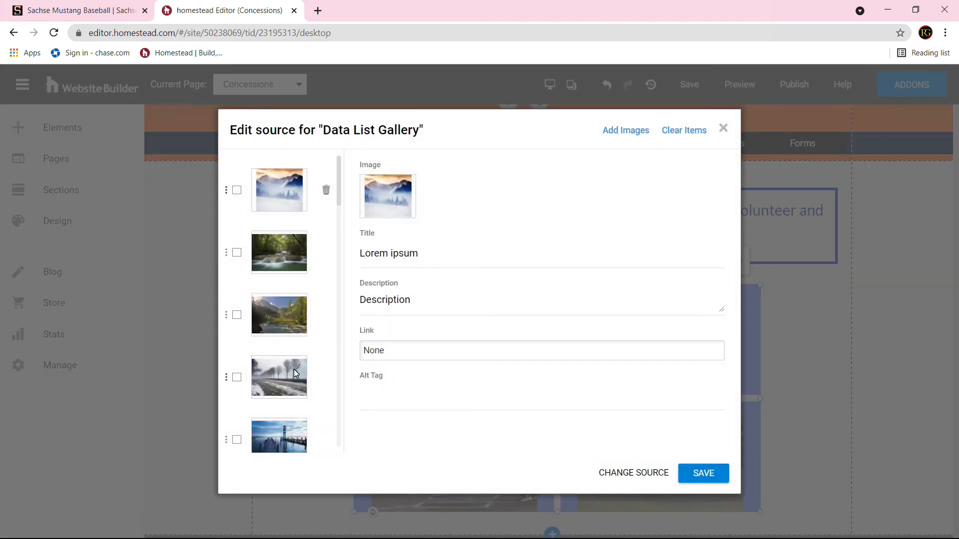
pyautogui.scroll(-5, 294, 370)
pyautogui.click(286, 281)
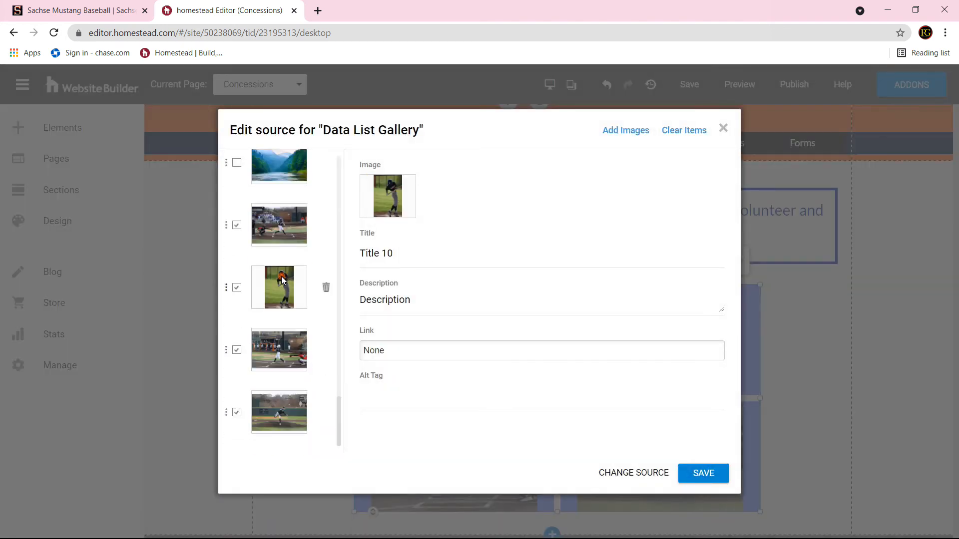
pyautogui.click(394, 189)
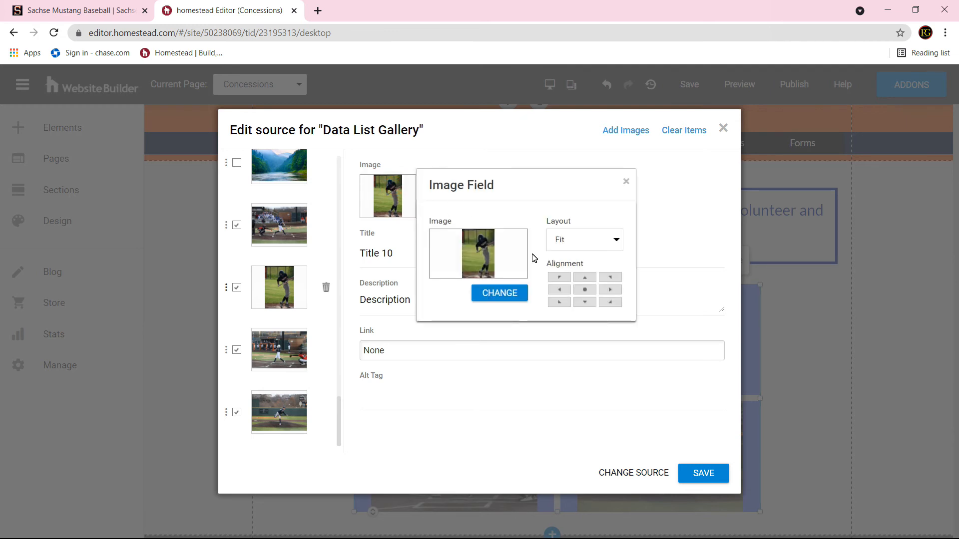
pyautogui.click(573, 238)
pyautogui.scroll(-3, 588, 320)
pyautogui.scroll(-1, 590, 320)
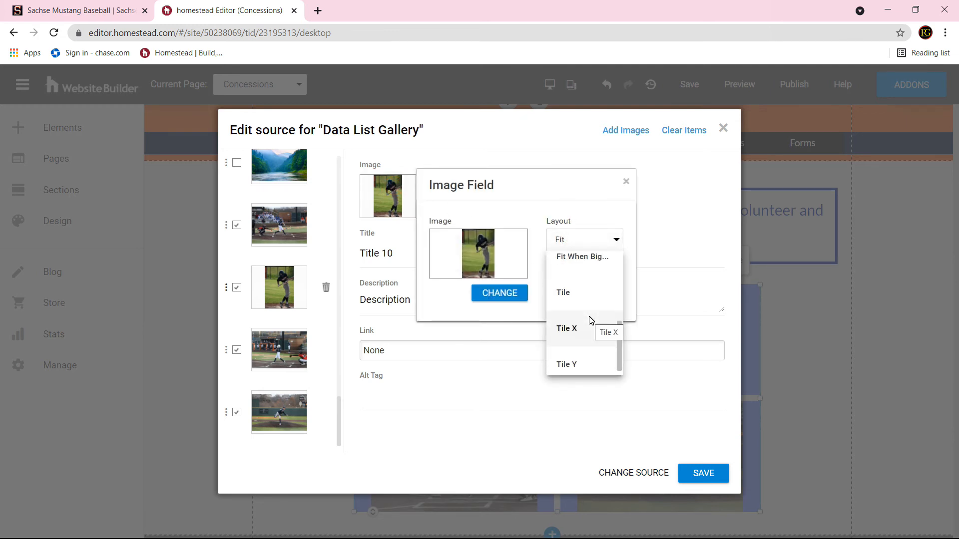
pyautogui.scroll(4, 590, 320)
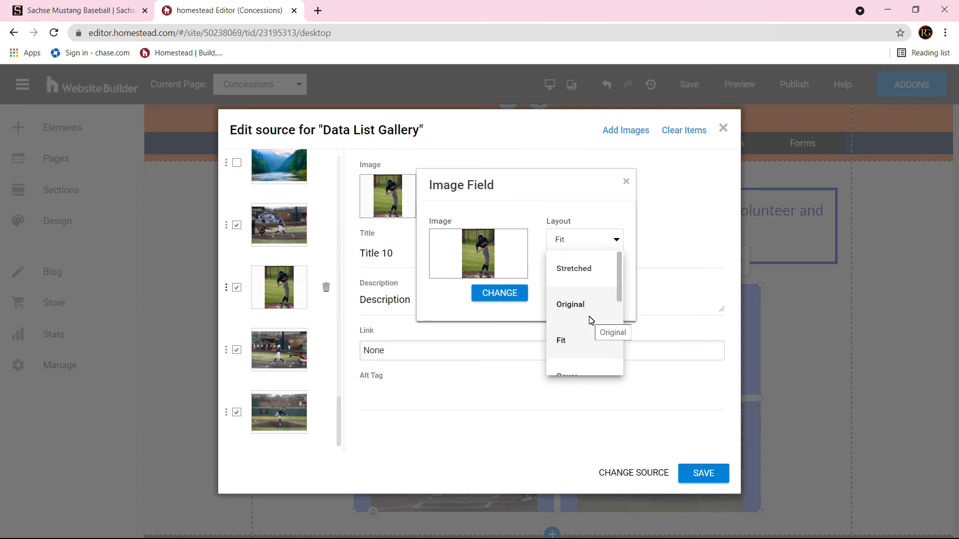
pyautogui.click(574, 268)
pyautogui.click(703, 474)
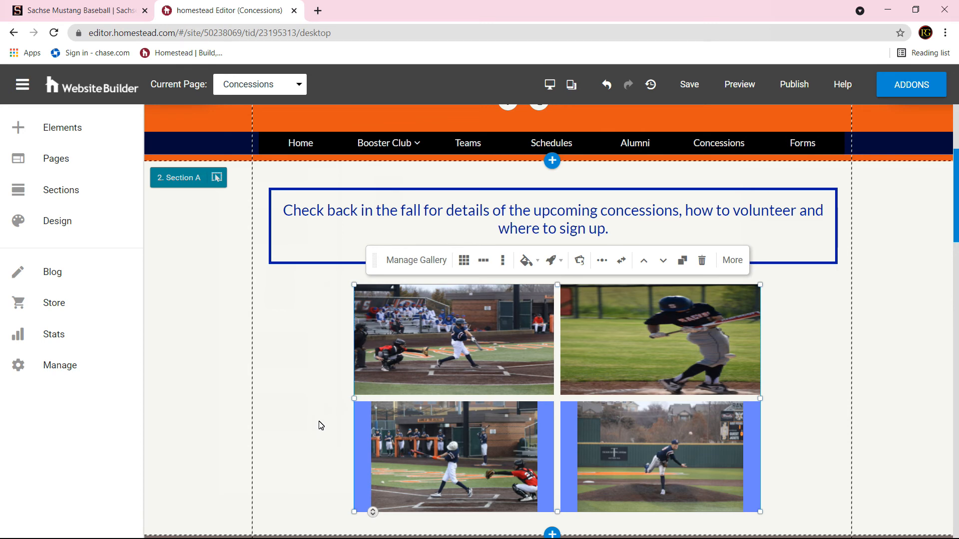
# Arrange the gallery as a single horizontal row, then shrink and reposition it so all four photos fit below the concessions notice.
pyautogui.scroll(-2, 318, 422)
pyautogui.scroll(2, 319, 423)
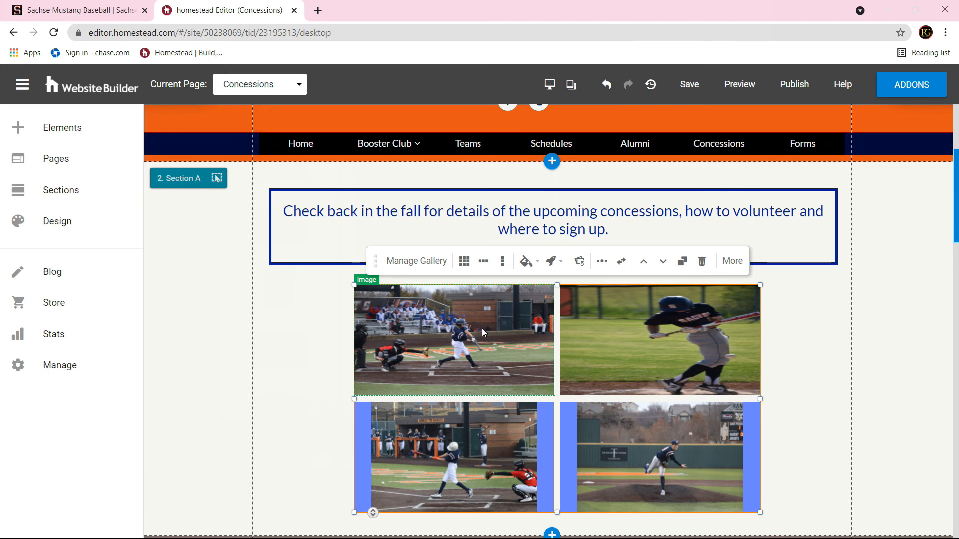
pyautogui.click(488, 264)
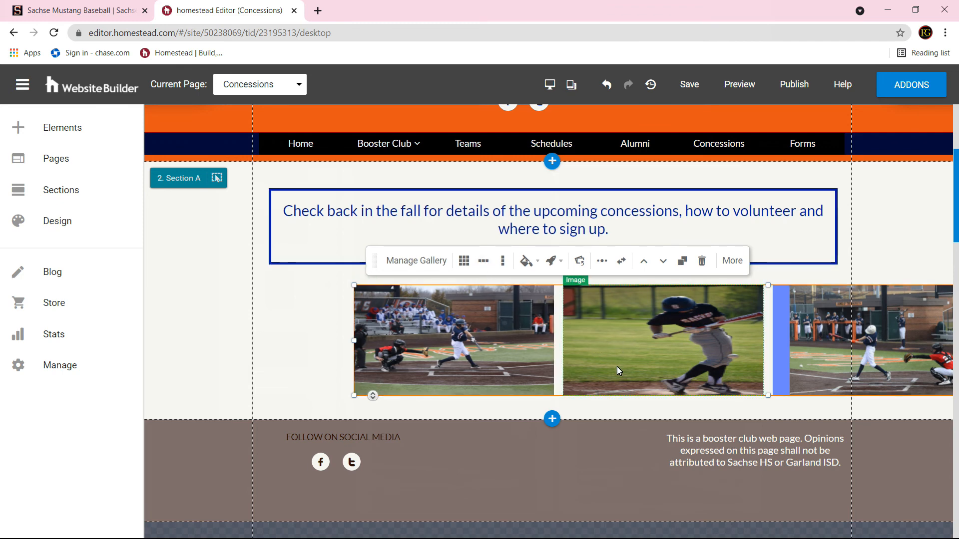
pyautogui.moveTo(607, 396); pyautogui.dragTo(427, 388)
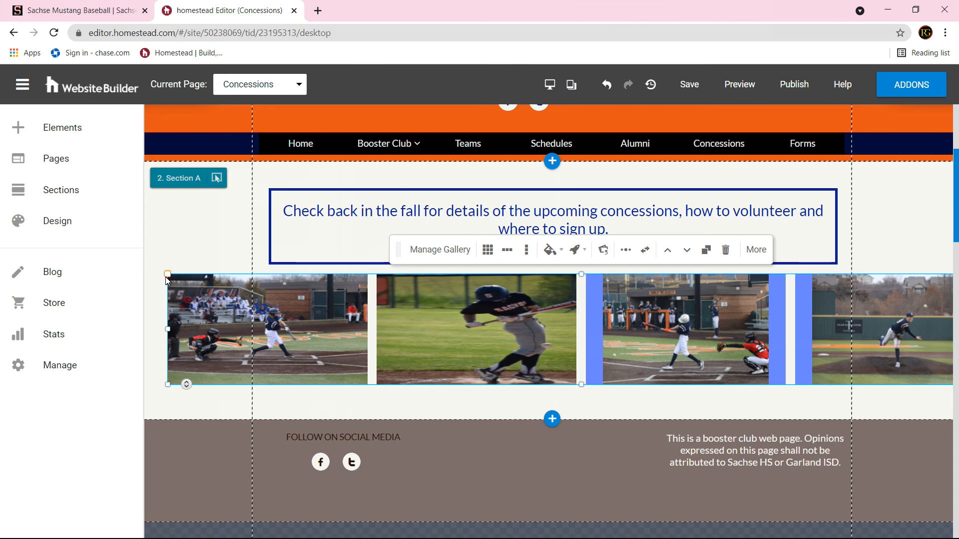
pyautogui.moveTo(168, 277); pyautogui.dragTo(371, 279)
pyautogui.moveTo(618, 305); pyautogui.dragTo(475, 316)
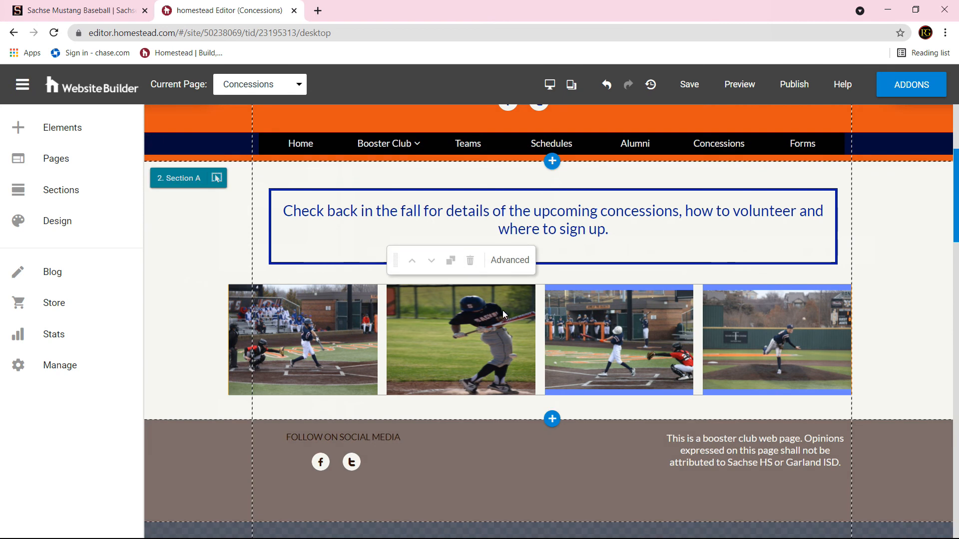
# Select the whole photo gallery below the concessions notice and delete it from the page.
pyautogui.click(771, 319)
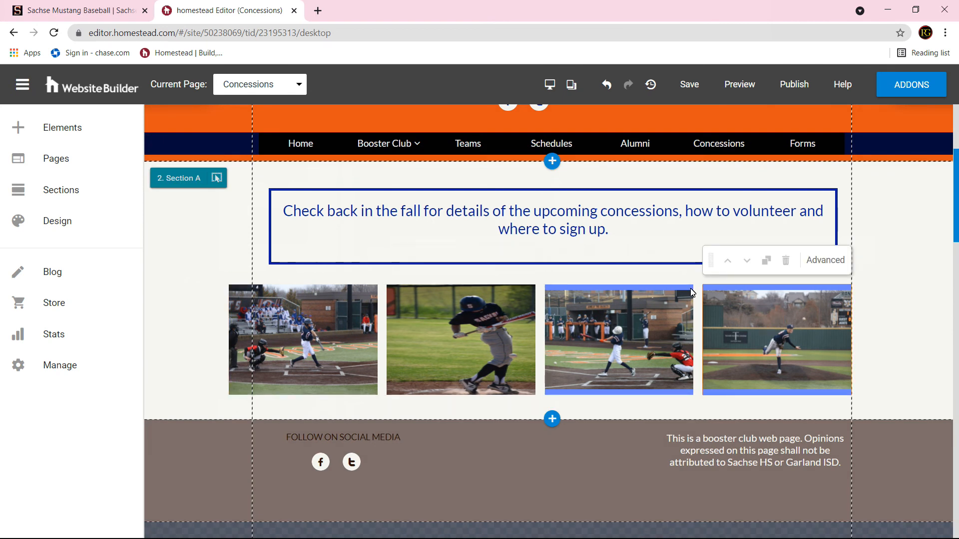
pyautogui.click(536, 392)
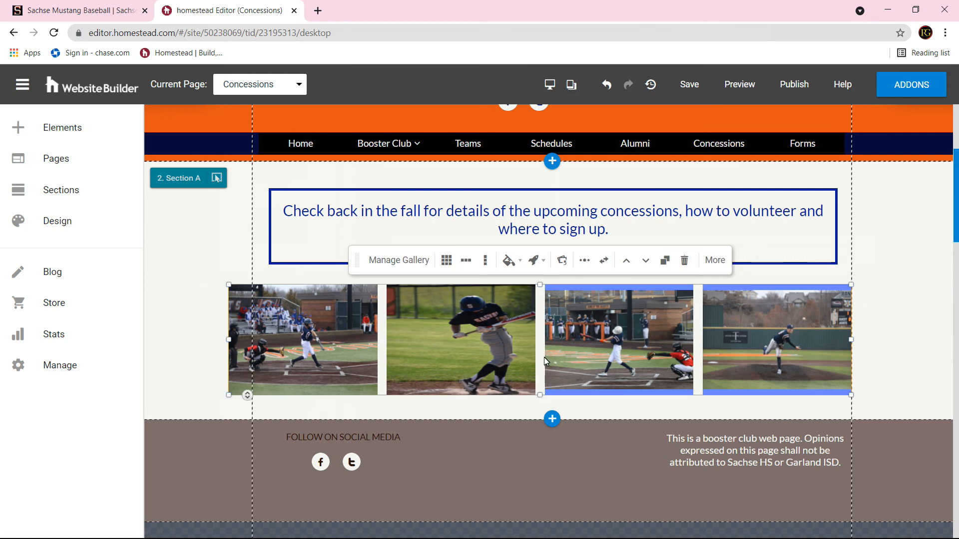
pyautogui.click(485, 357)
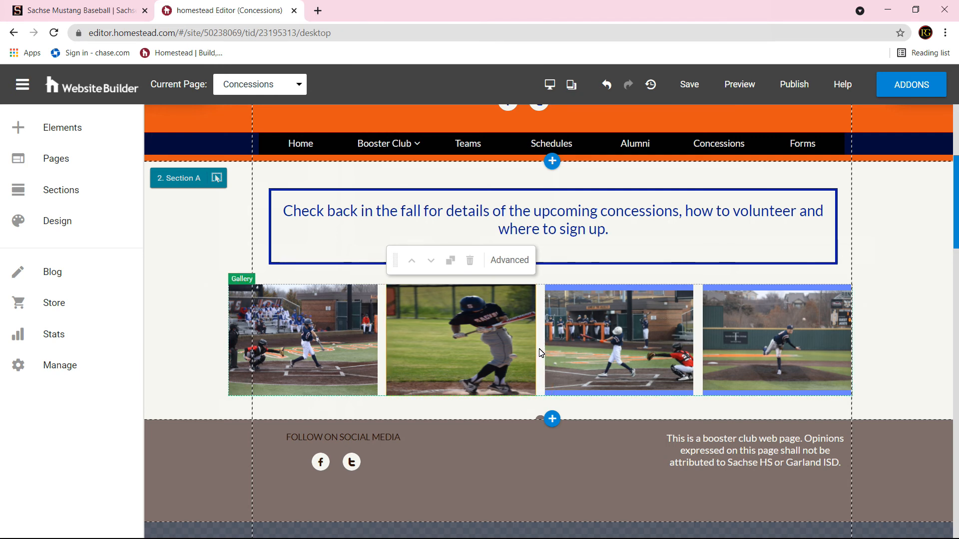
pyautogui.click(511, 411)
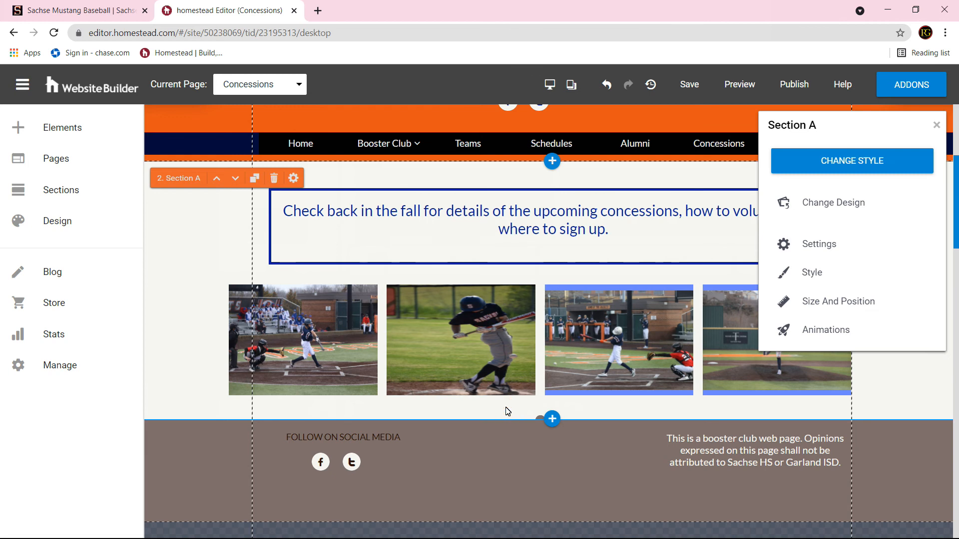
pyautogui.click(548, 376)
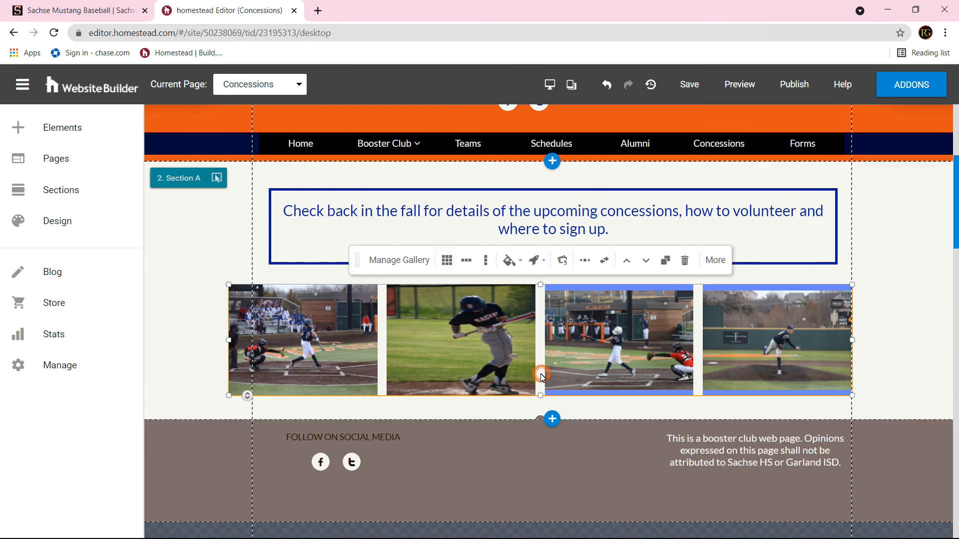
pyautogui.click(684, 261)
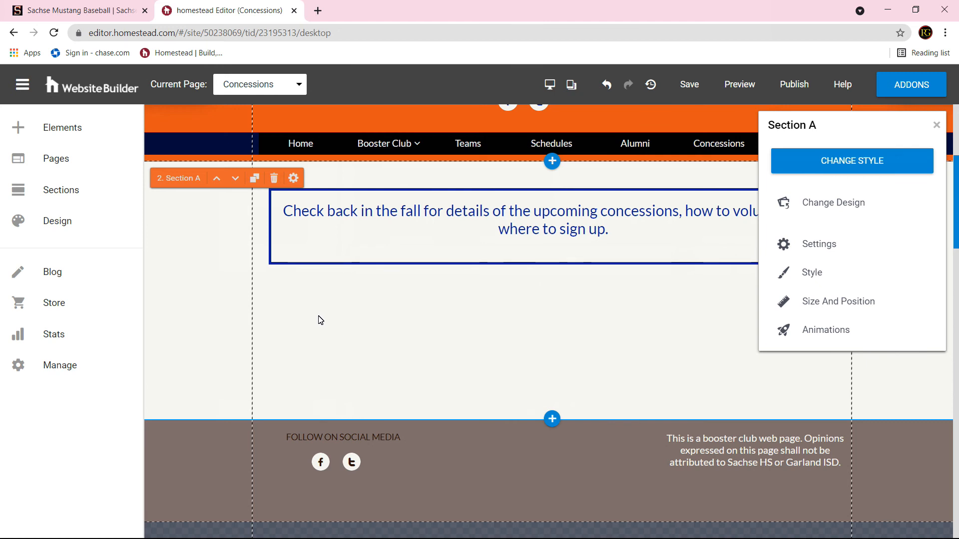
# Add a Heading 2 text element below the concessions notice and enlarge its box across the empty area.
pyautogui.click(23, 133)
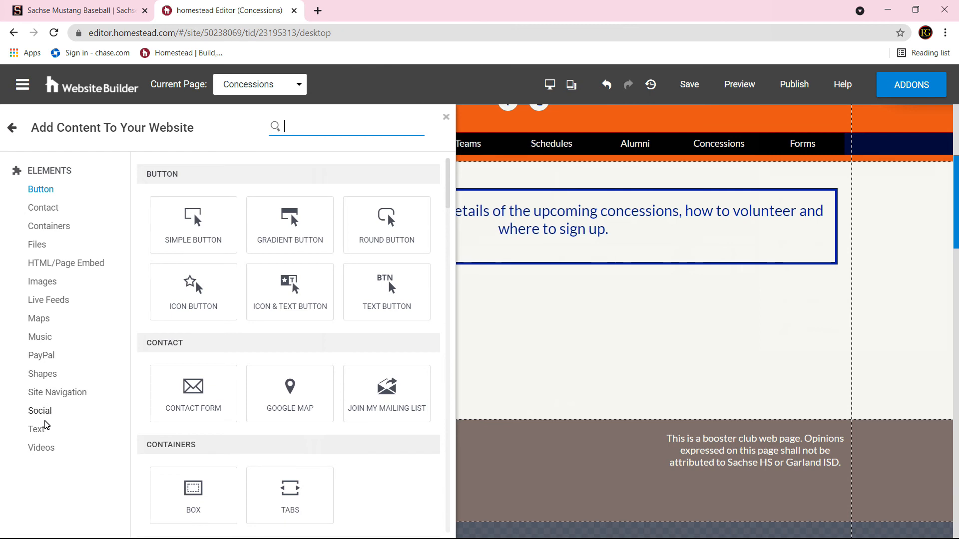
pyautogui.click(36, 429)
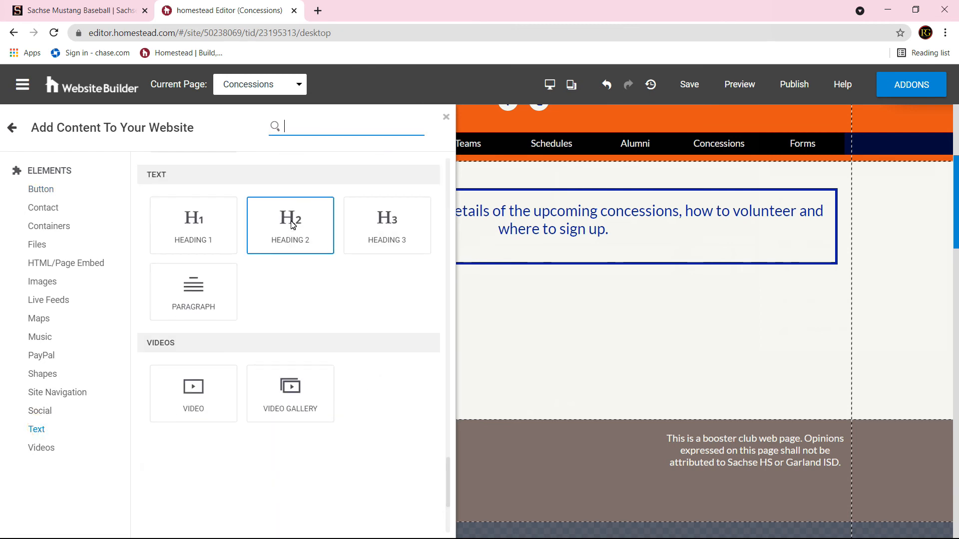
pyautogui.moveTo(293, 219); pyautogui.dragTo(365, 311)
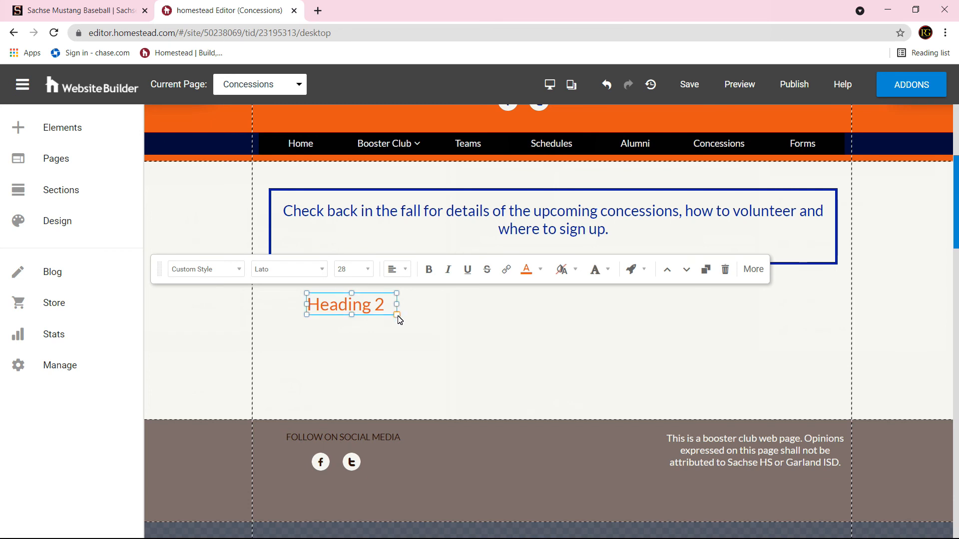
pyautogui.moveTo(398, 319); pyautogui.dragTo(712, 391)
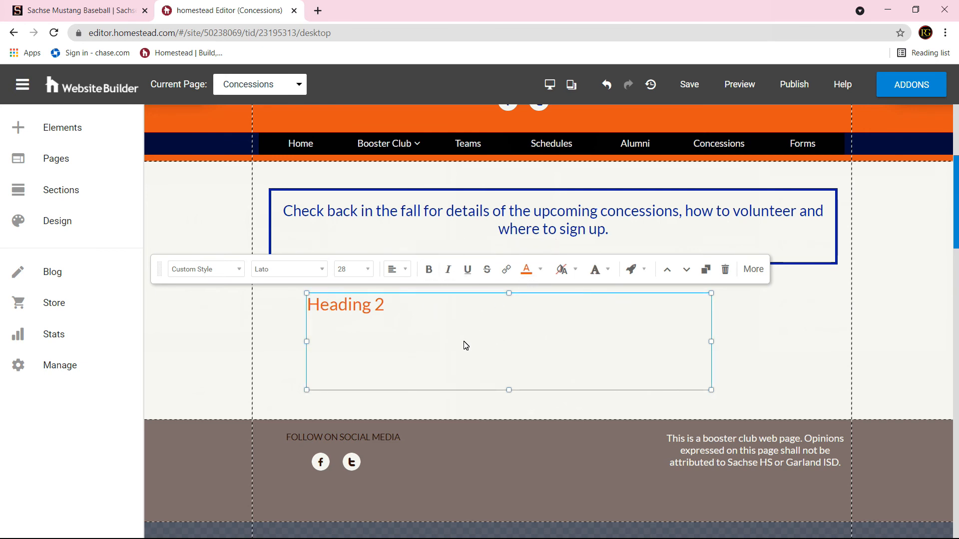
# Center the Heading 2 text in its box and look over the animation effects available for it.
pyautogui.click(396, 270)
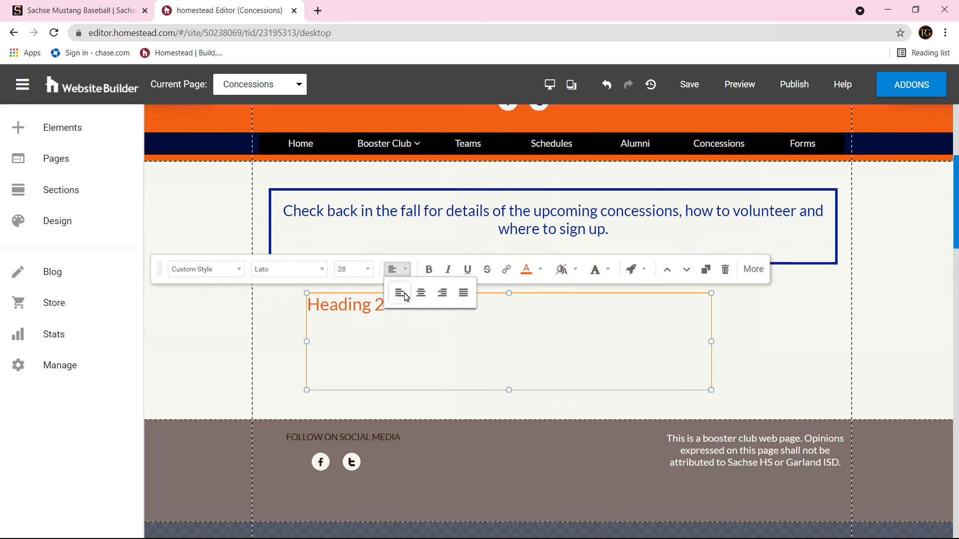
pyautogui.click(421, 293)
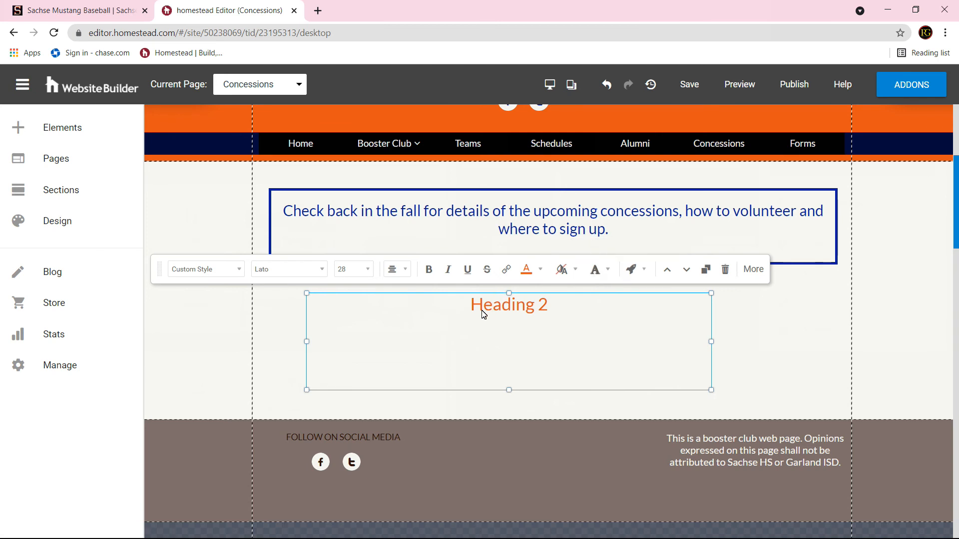
pyautogui.moveTo(474, 309); pyautogui.dragTo(544, 302)
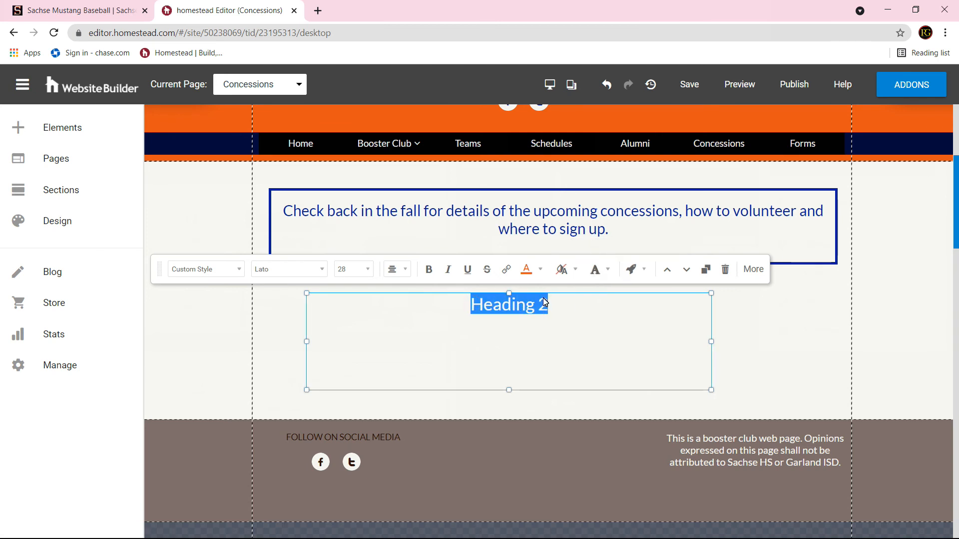
pyautogui.click(635, 273)
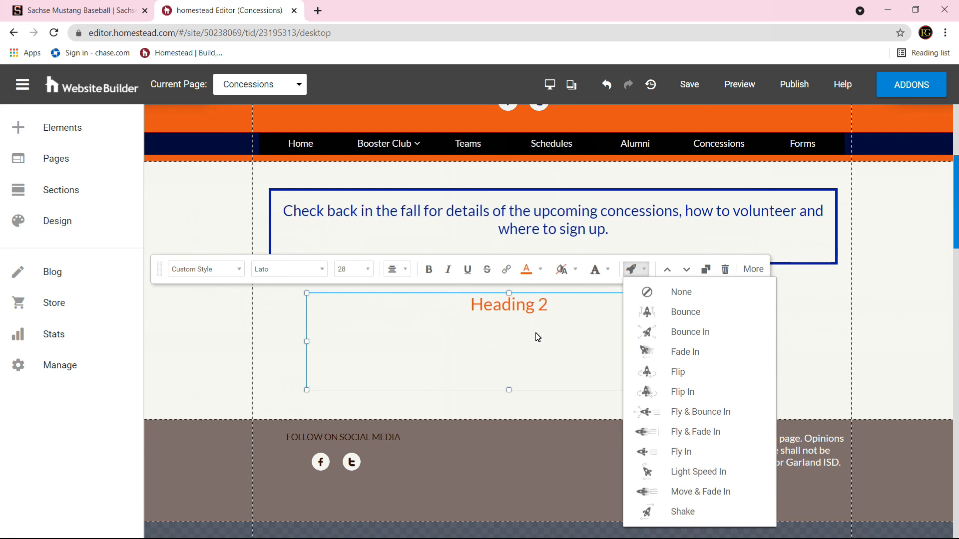
pyautogui.click(537, 350)
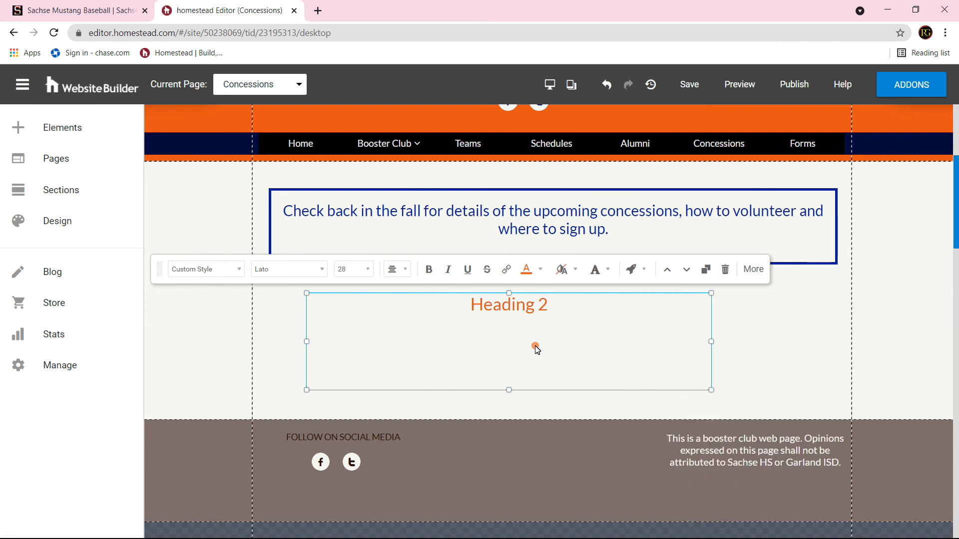
# Open the link settings for the Heading 2 text and view the site pages available as a Website Page link.
pyautogui.tripleClick(472, 305)
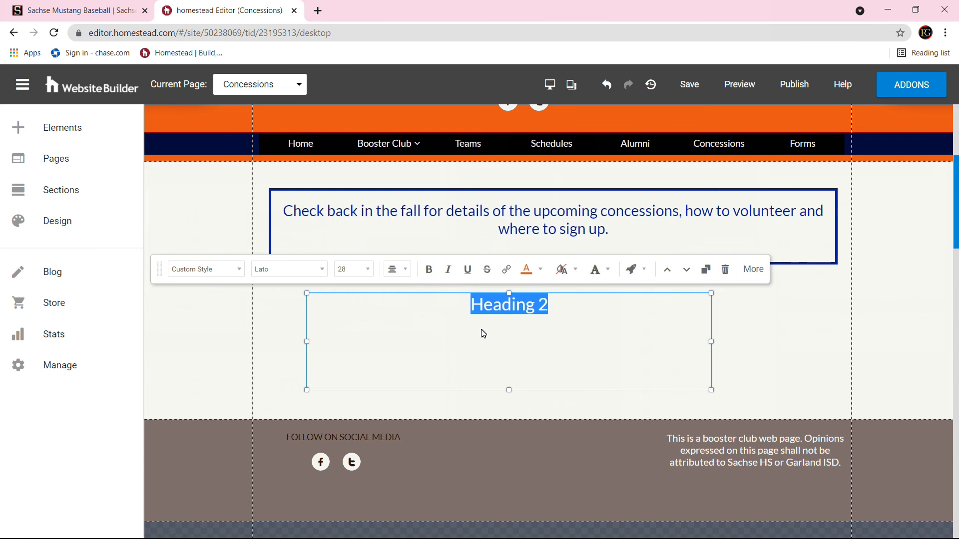
pyautogui.click(507, 272)
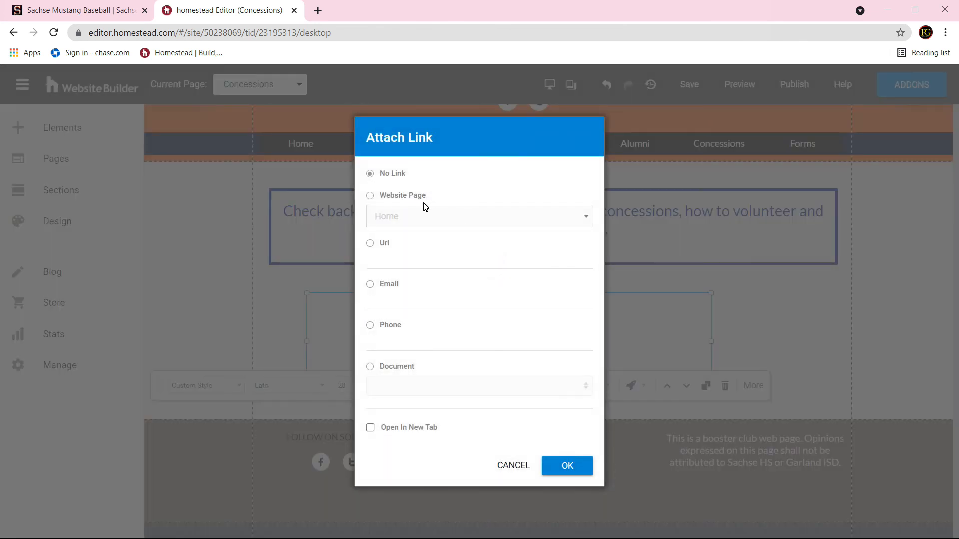
pyautogui.click(370, 196)
pyautogui.click(584, 224)
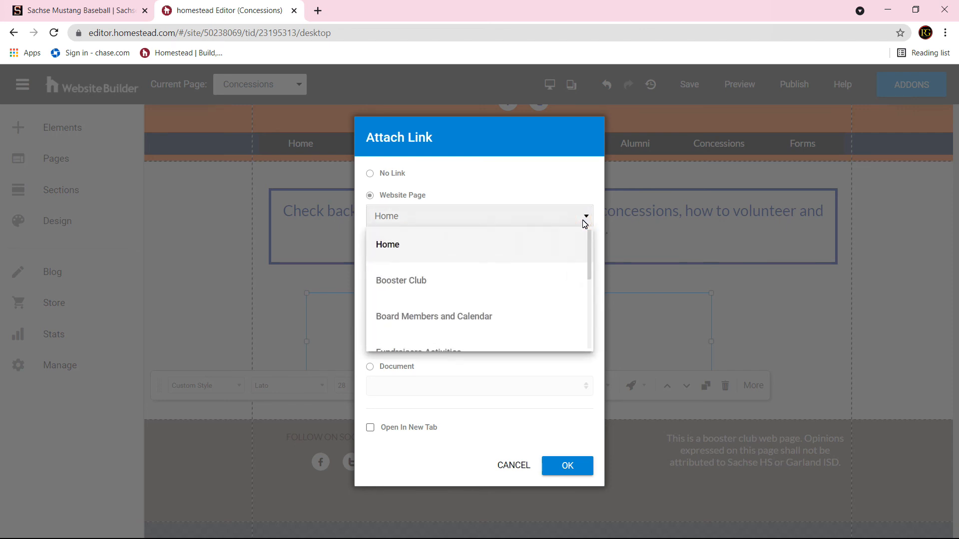
pyautogui.scroll(-3, 520, 302)
pyautogui.scroll(5, 520, 301)
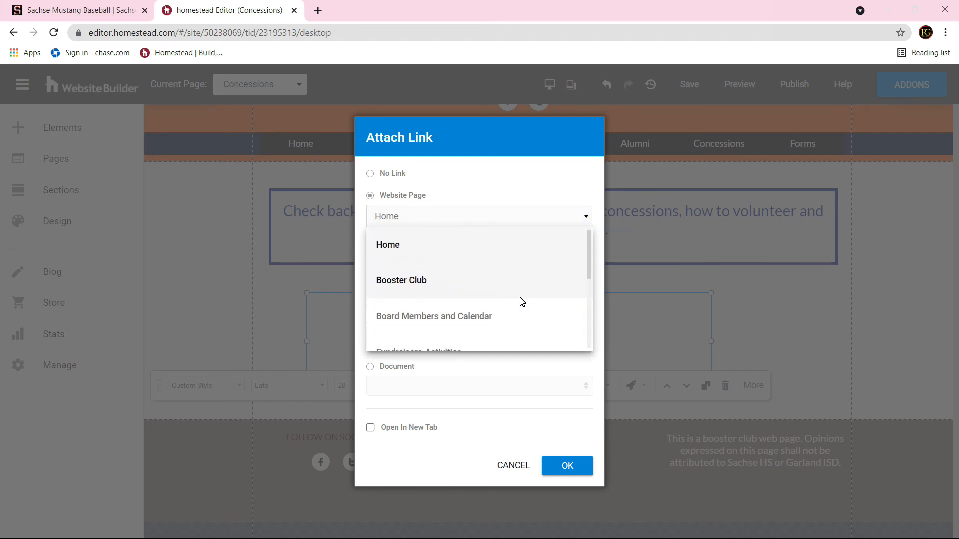
pyautogui.click(480, 183)
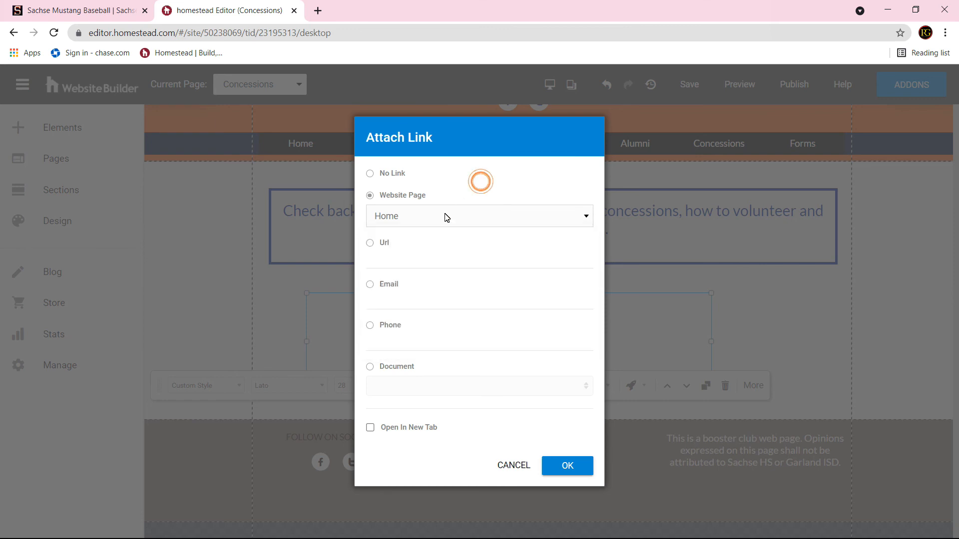
# Go through the Url, Email, Phone and Document link types, view the document chooser, and leave without attaching a link.
pyautogui.click(370, 244)
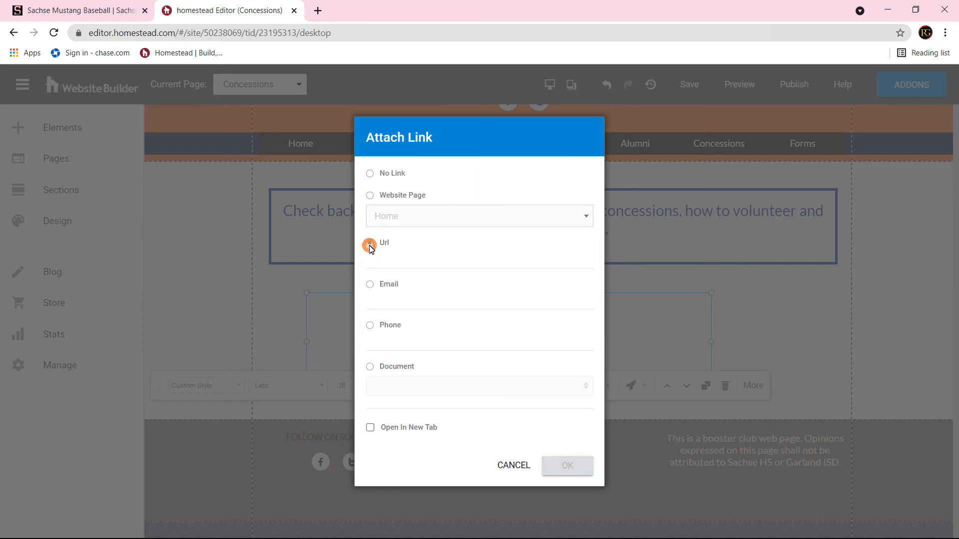
pyautogui.click(369, 287)
pyautogui.click(370, 331)
pyautogui.click(370, 368)
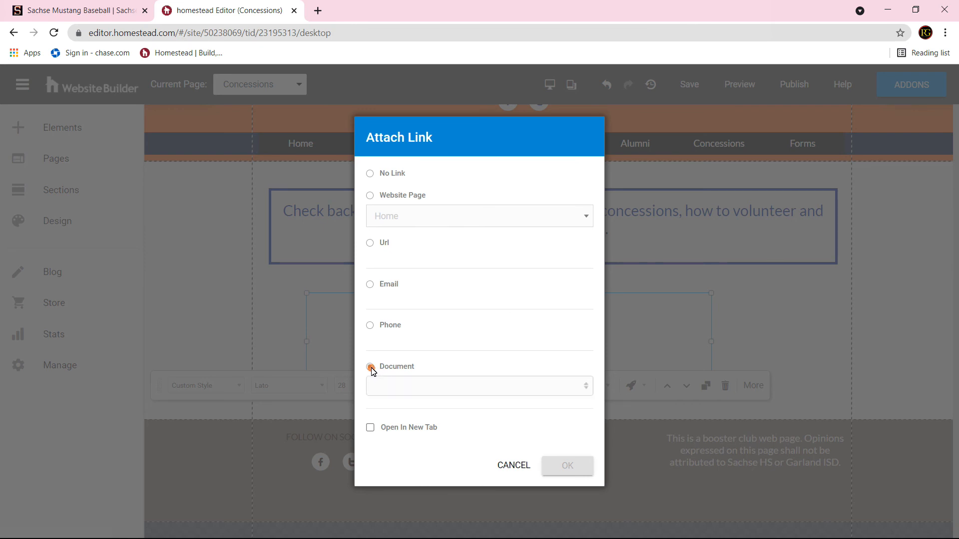
pyautogui.click(460, 387)
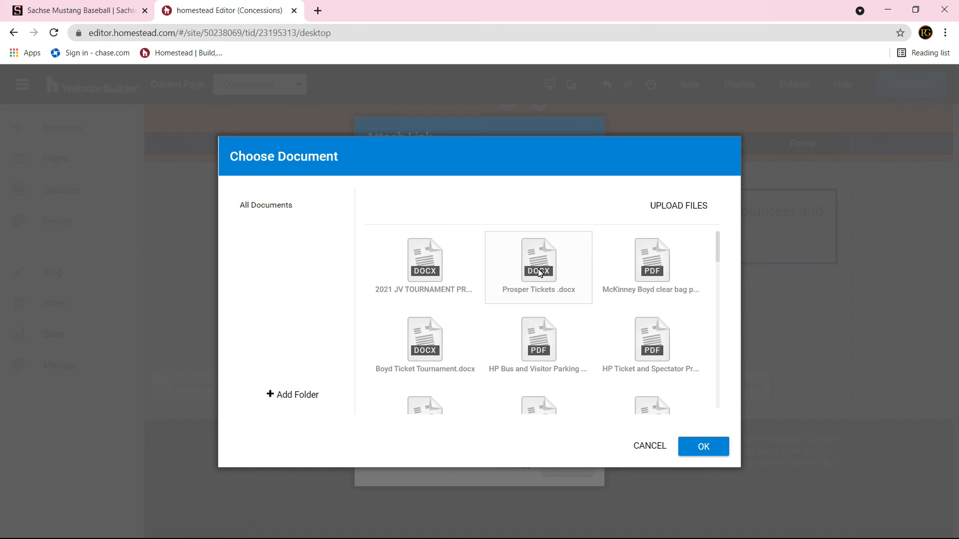
pyautogui.click(648, 448)
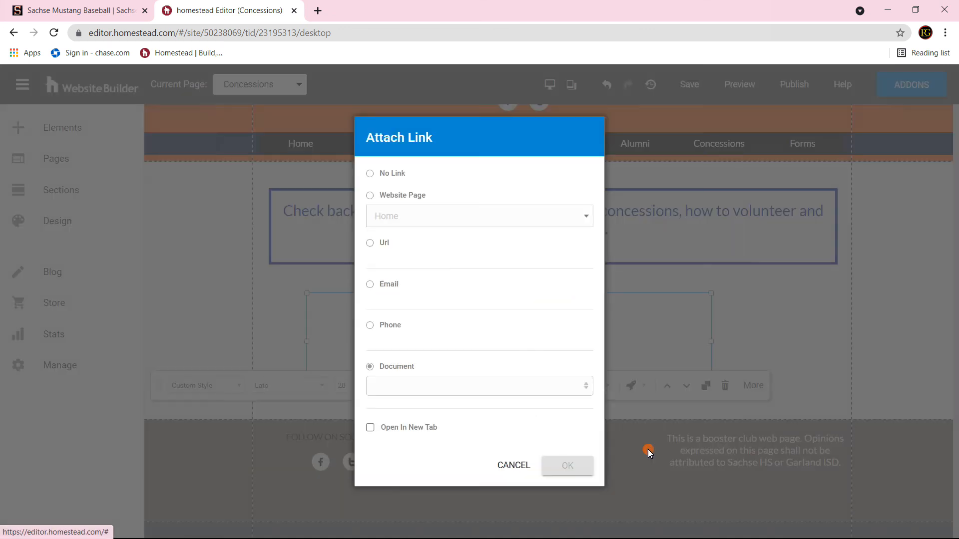
pyautogui.click(519, 465)
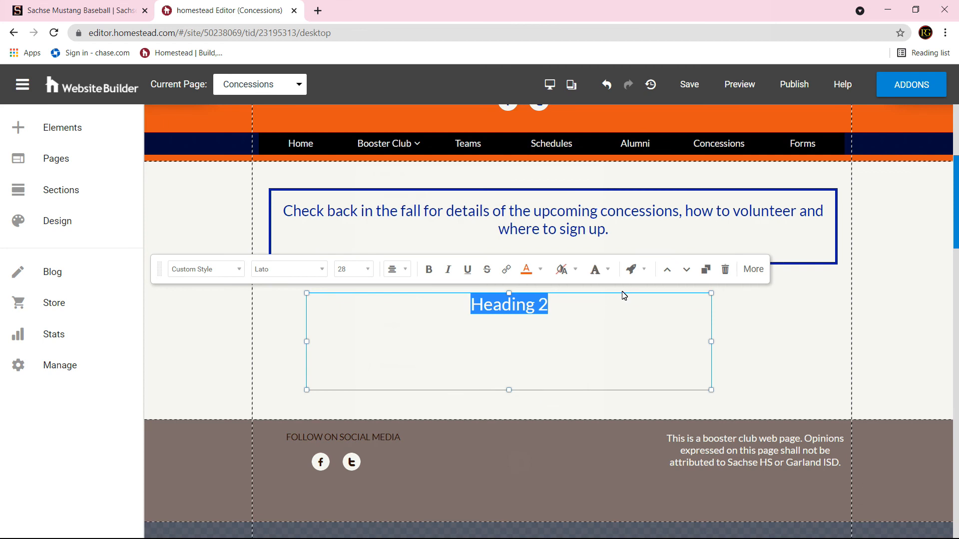
# Delete the Heading 2 text element below the concessions notice.
pyautogui.click(605, 308)
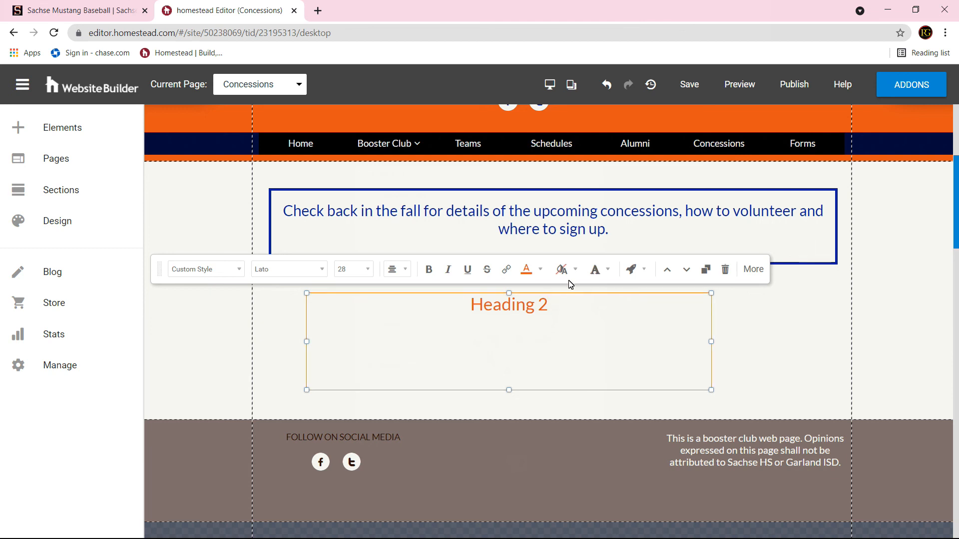
pyautogui.click(725, 269)
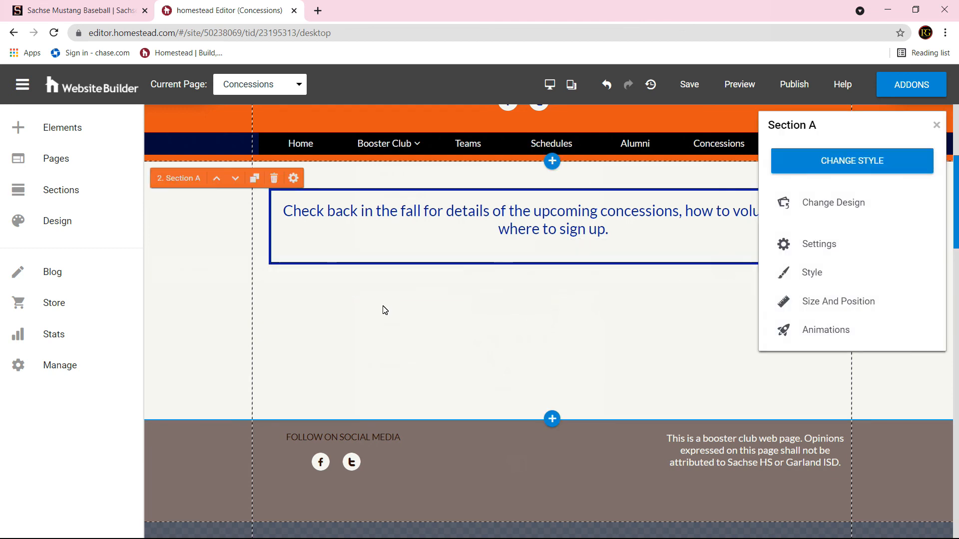
# Open the document library through the Document file element and look through all the uploaded files.
pyautogui.click(18, 130)
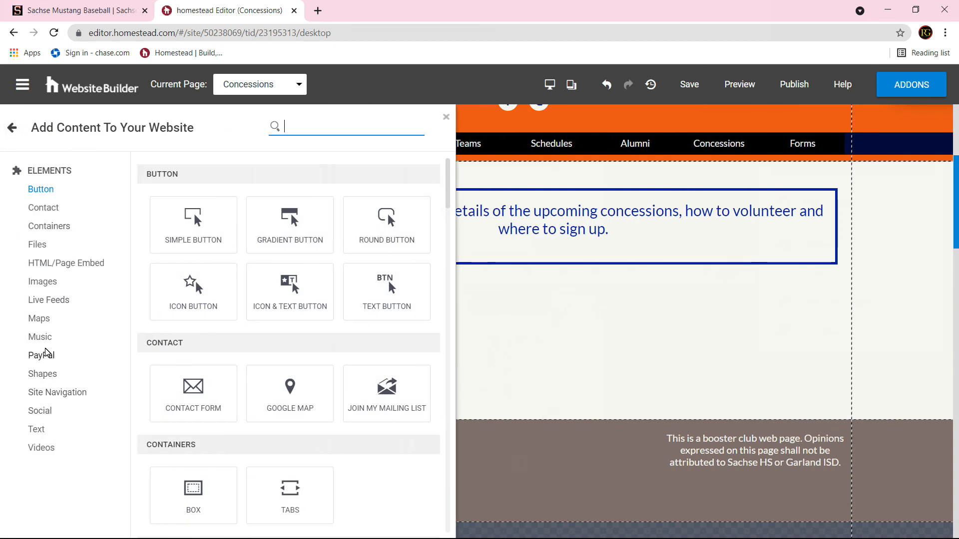
pyautogui.click(37, 245)
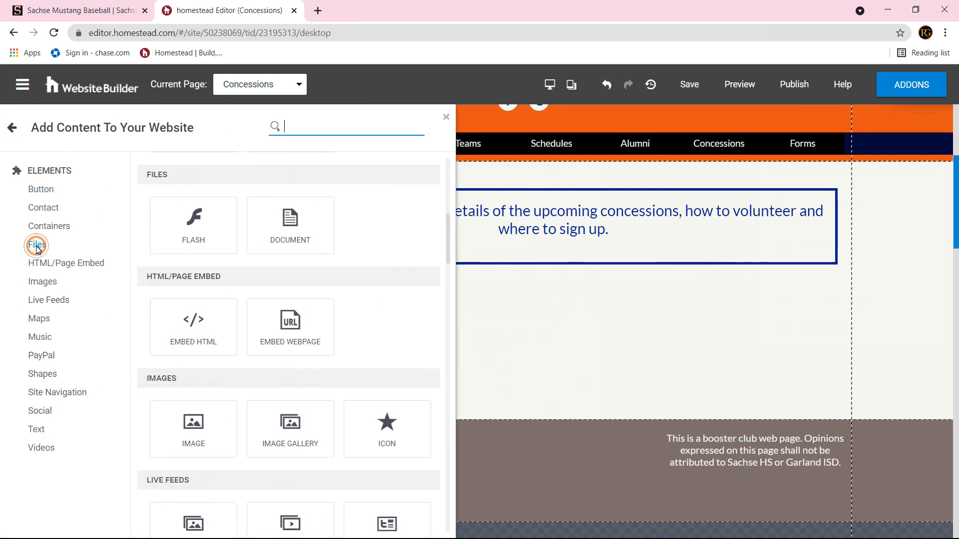
pyautogui.click(286, 216)
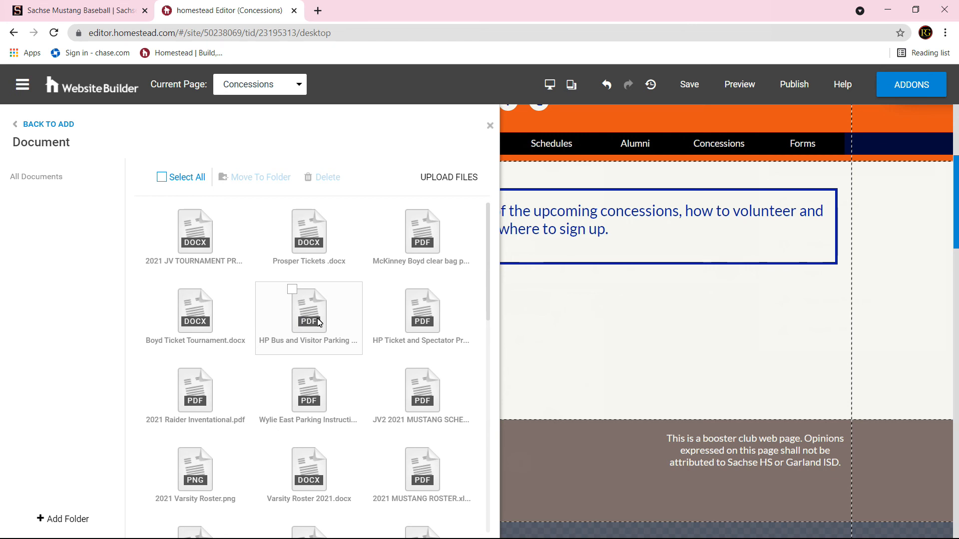
pyautogui.scroll(-4, 318, 322)
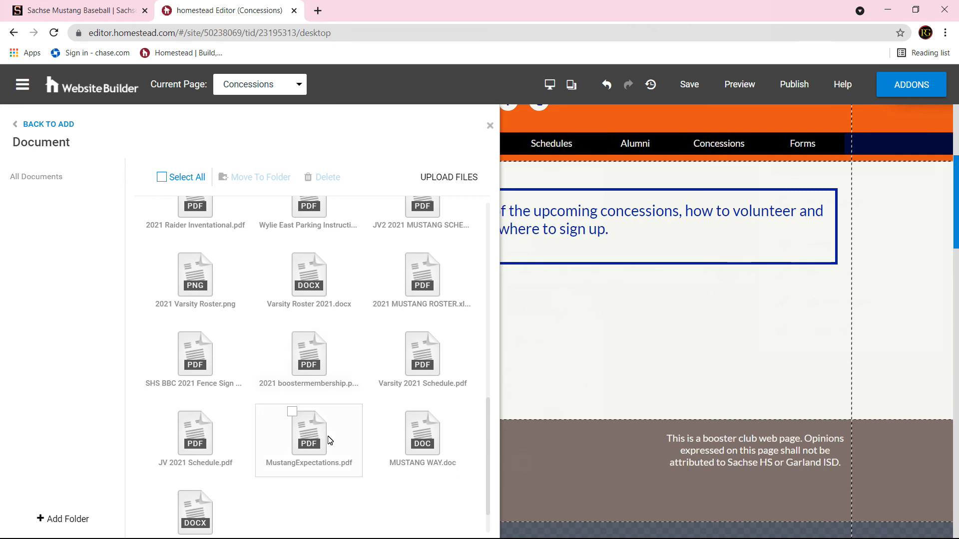
pyautogui.scroll(4, 231, 437)
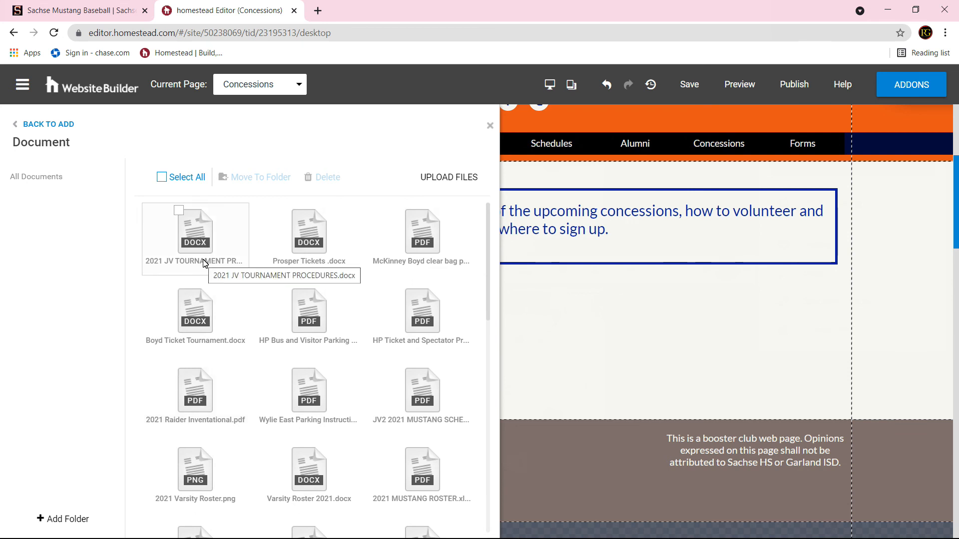
# Delete the Prosper Tickets, McKinney Boyd clear bag, Boyd Ticket Tournament, HP Ticket, 2021 Raider Inventational, Wylie East Parking and JV2 2021 documents from the library.
pyautogui.click(291, 211)
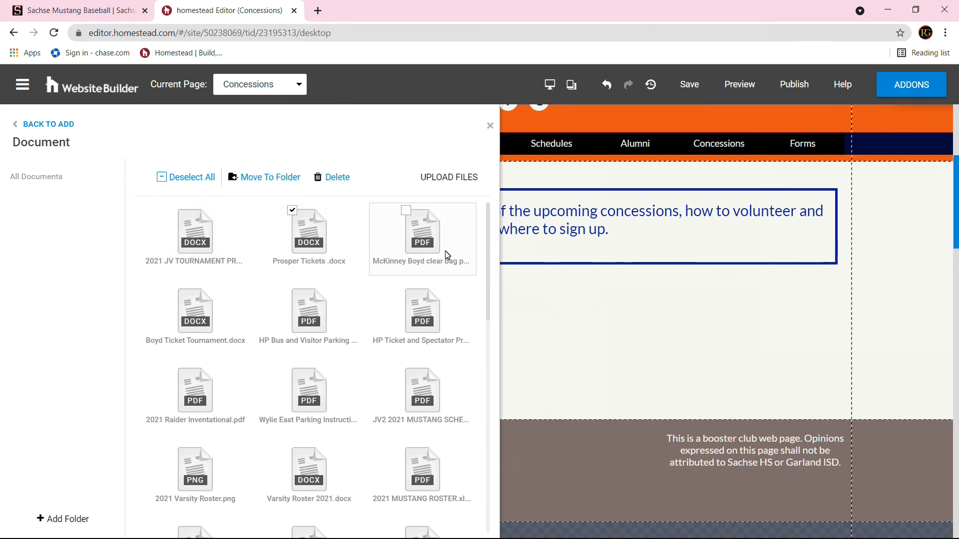
pyautogui.click(405, 210)
pyautogui.click(406, 289)
pyautogui.keyDown('shift'); pyautogui.click(304, 389); pyautogui.keyUp('shift')
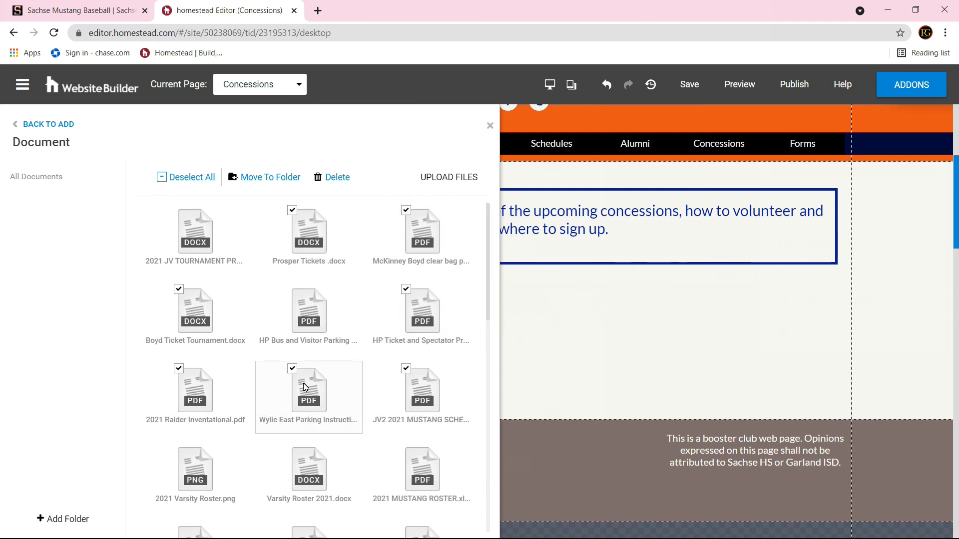
pyautogui.click(334, 178)
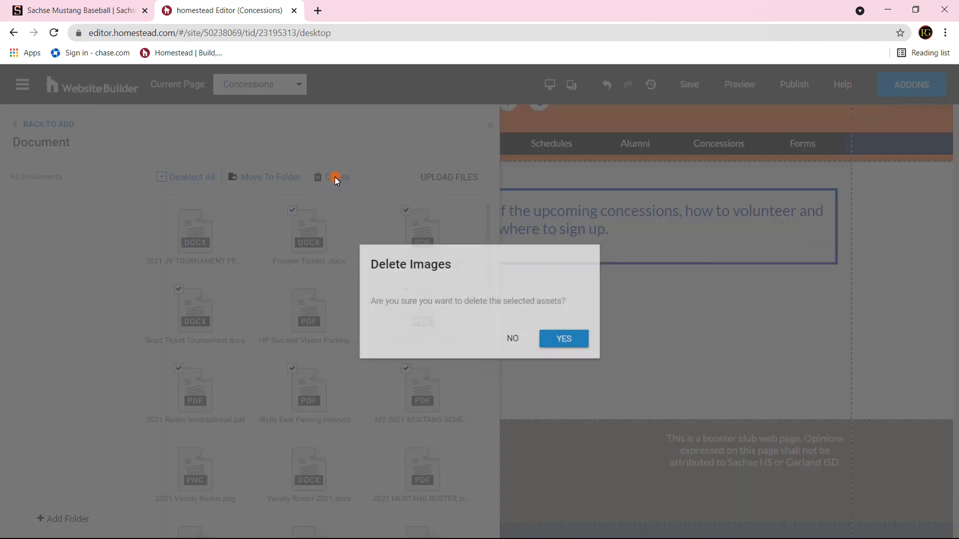
pyautogui.click(576, 340)
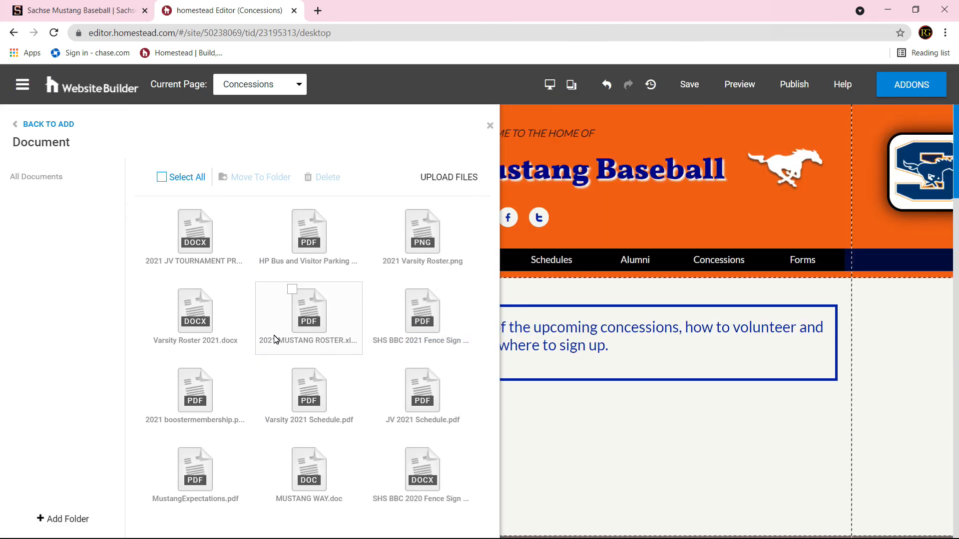
# Leave the document library and switch the editor to the Home page.
pyautogui.click(15, 125)
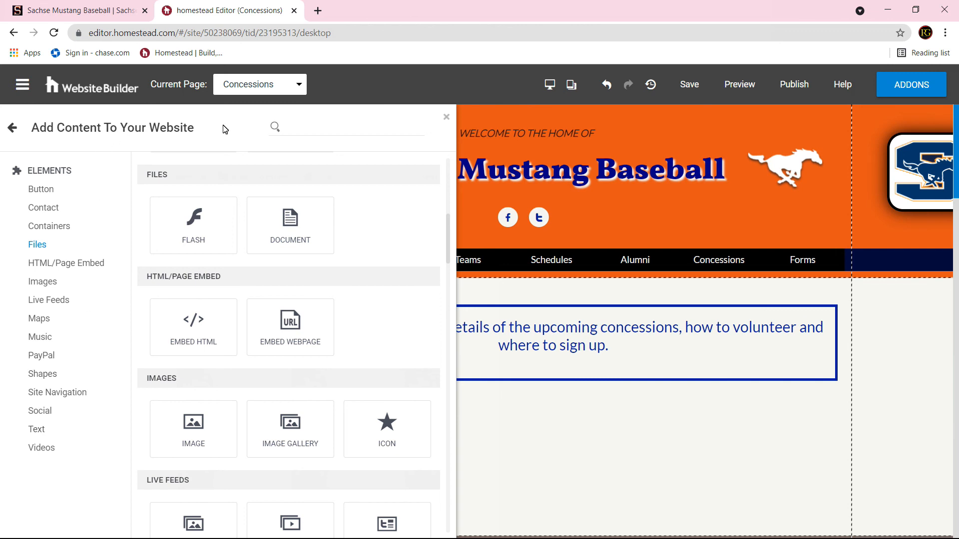
pyautogui.click(393, 91)
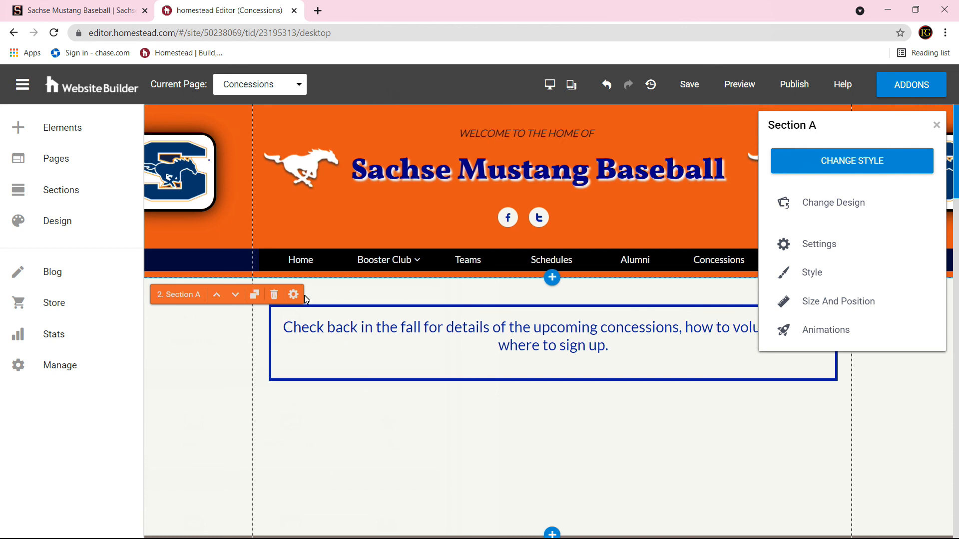
pyautogui.click(294, 94)
pyautogui.scroll(5, 265, 139)
pyautogui.click(256, 124)
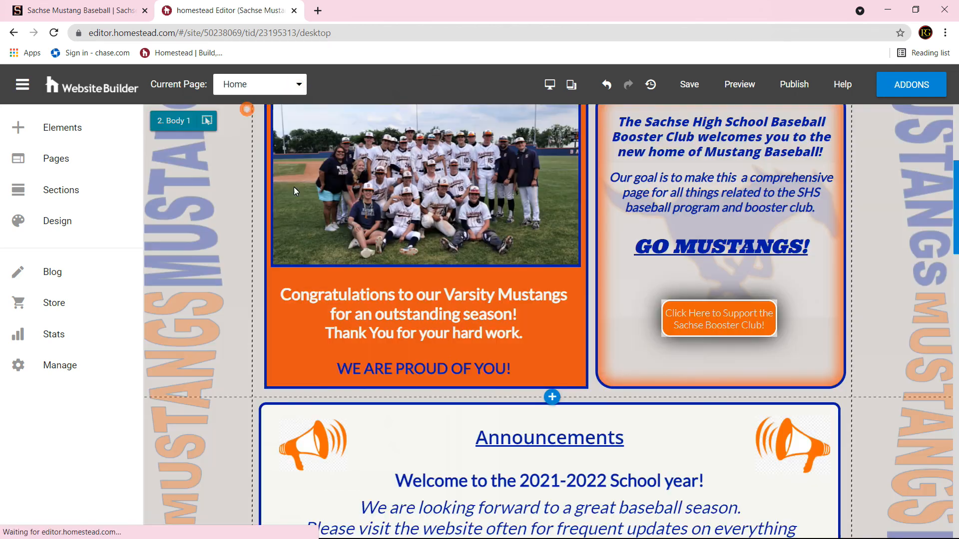